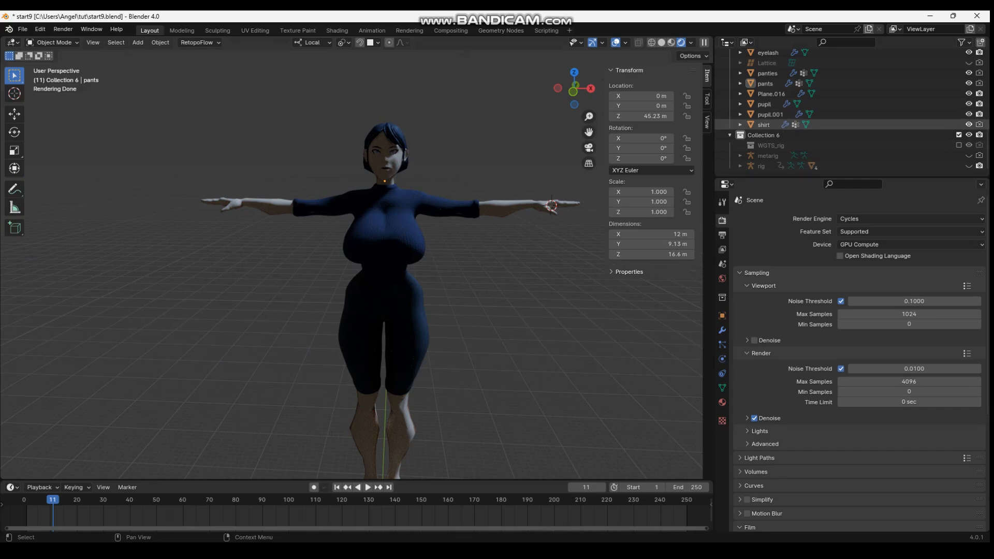
Hide the character's shirt and pants in the viewport
click(968, 124)
scroll(968, 114, up, 4)
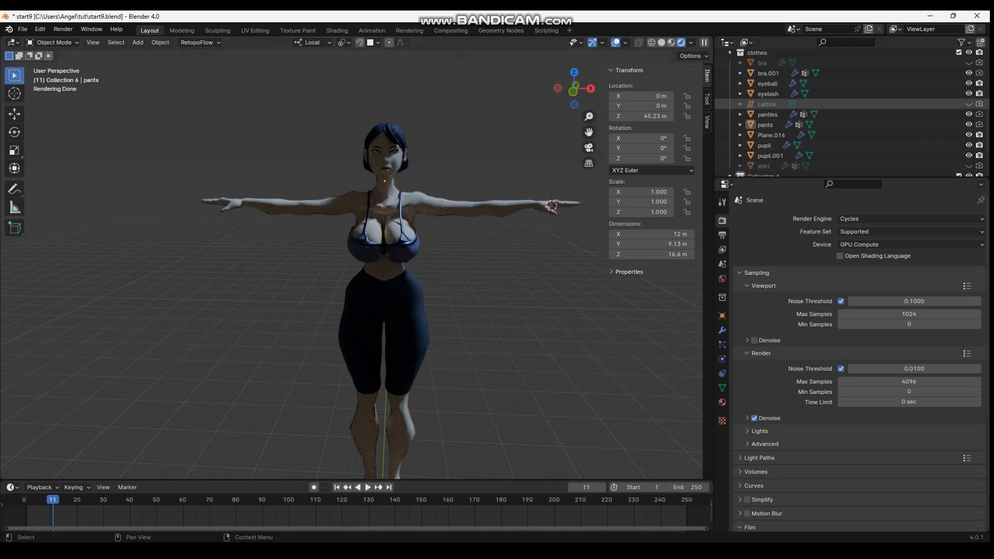
click(968, 124)
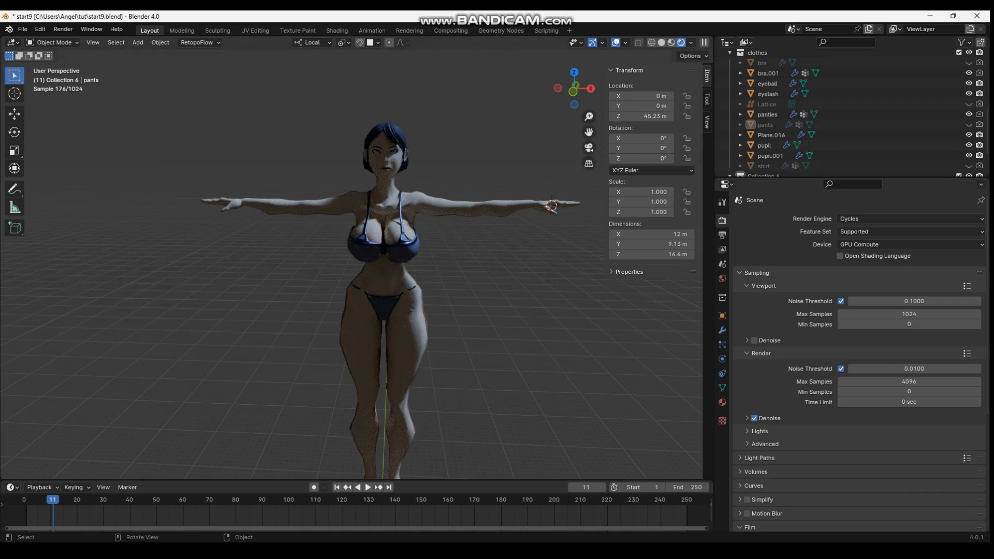
mouse_move(551, 206)
middle_down()
mouse_move(590, 208)
mouse_move(160, 206)
mouse_move(559, 206)
middle_up()
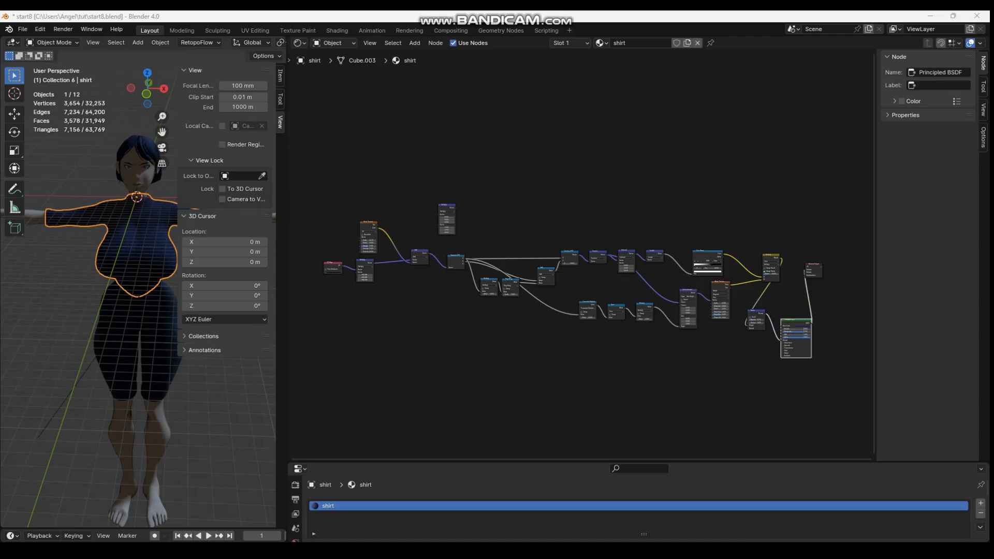
Examine the shirt material's node tree, from the UV Map and Noise Texture nodes onward
click(642, 378)
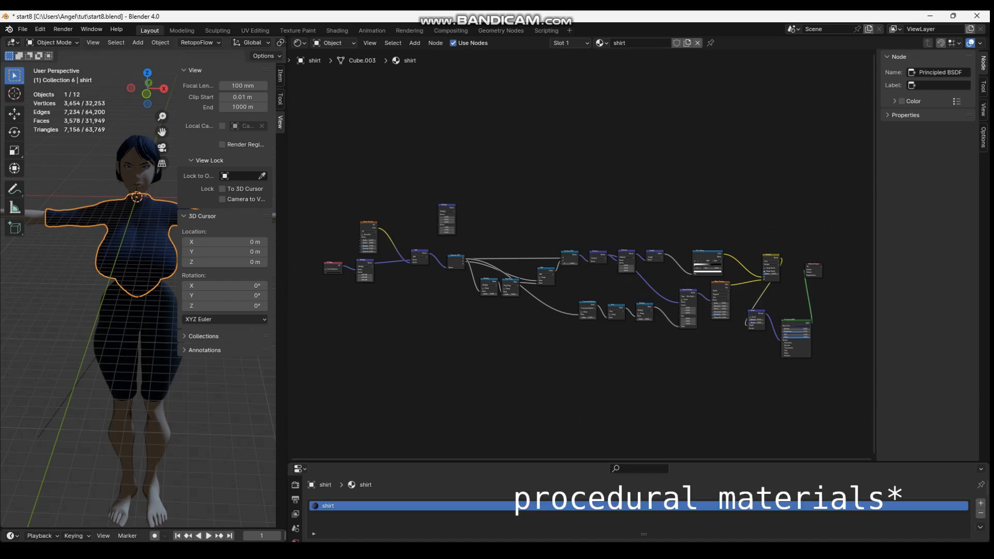
scroll(570, 285, up, 3)
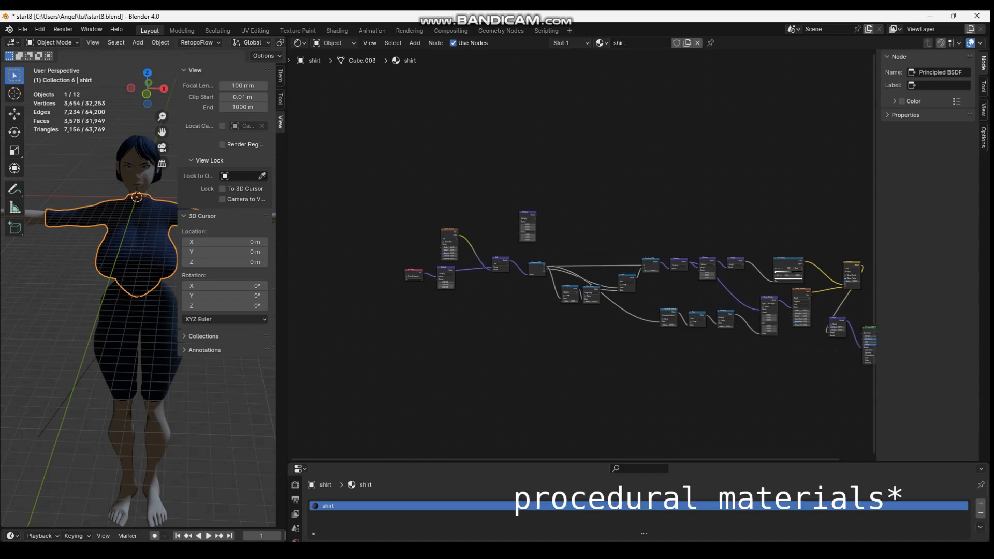
scroll(336, 184, up, 3)
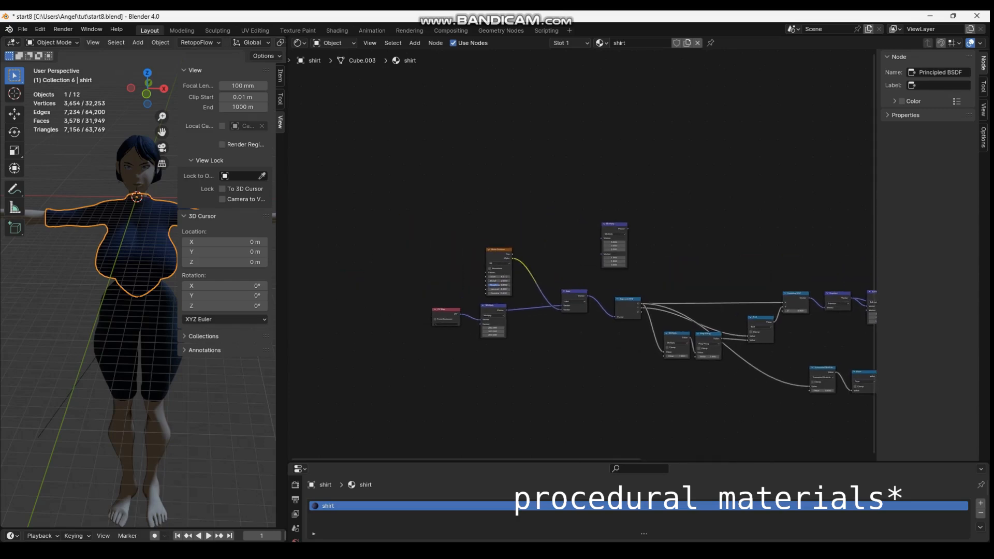
scroll(579, 267, up, 1)
middle_drag(578, 267, 577, 178)
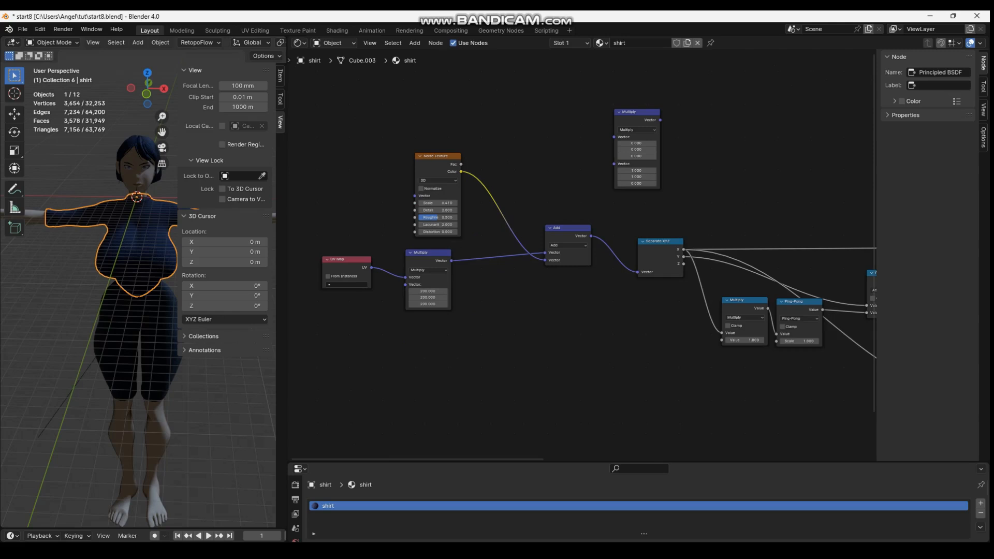
middle_drag(580, 249, 376, 233)
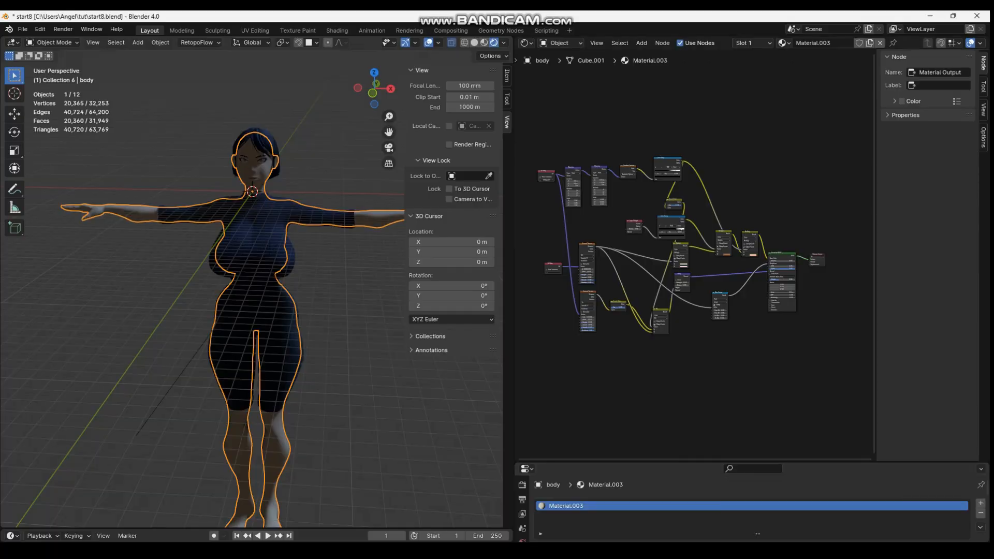
Widen the shader node editor and examine the body material's full node tree
scroll(694, 259, up, 5)
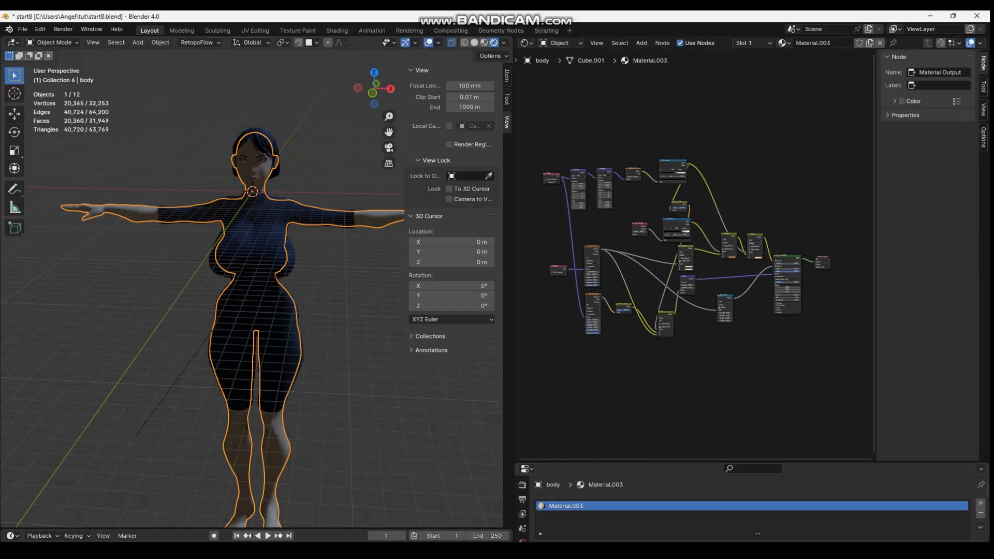
scroll(738, 261, up, 2)
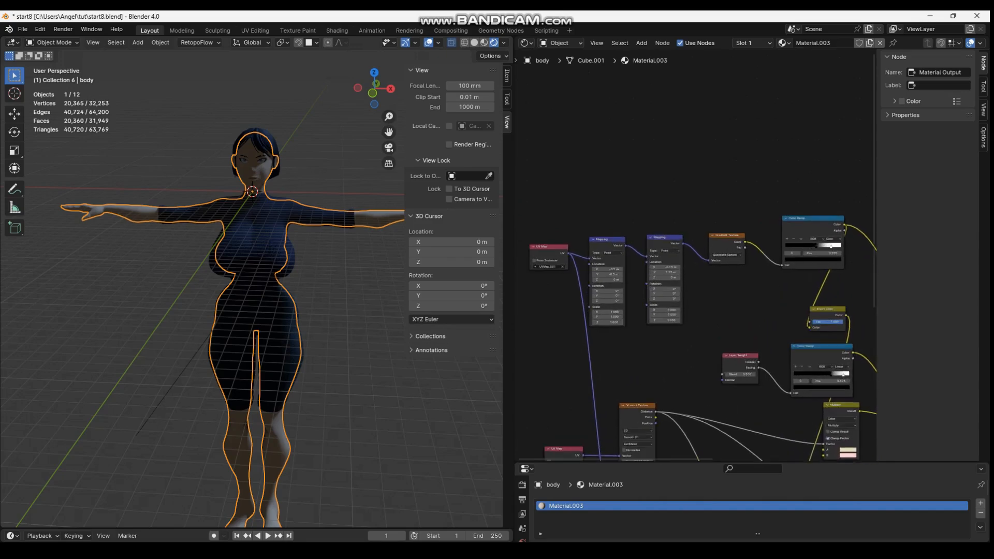
drag(511, 259, 195, 258)
middle_drag(569, 311, 513, 130)
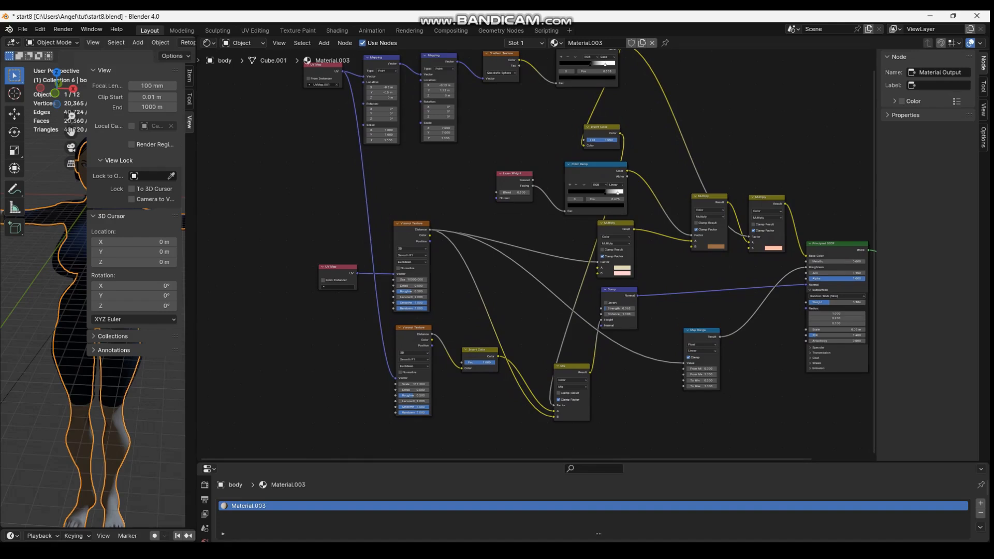
middle_drag(513, 130, 511, 152)
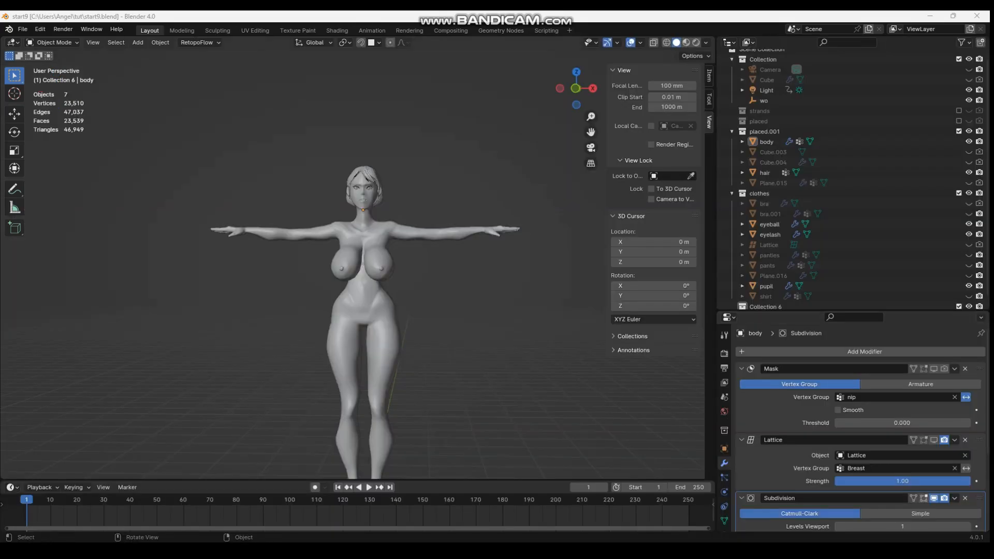
Add a human metarig and scale it up to about 25.394 to match the body's height
key(shift+a)
click(476, 424)
key(s)
click(477, 439)
In edit mode, move all of the metarig's bones to line up with the body
key(Tab)
key(KP_3)
key(g)
key(y)
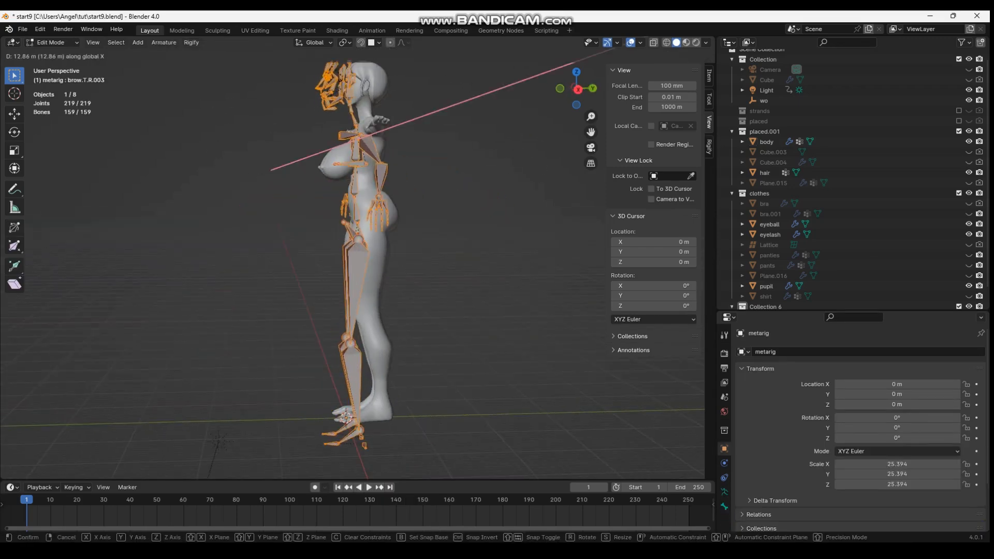
click(393, 269)
Enable X-ray and shift the left leg's bones along the Y axis into the body's leg
key(alt+z)
middle_drag(336, 269, 455, 269)
scroll(404, 269, up, 2)
click(409, 264)
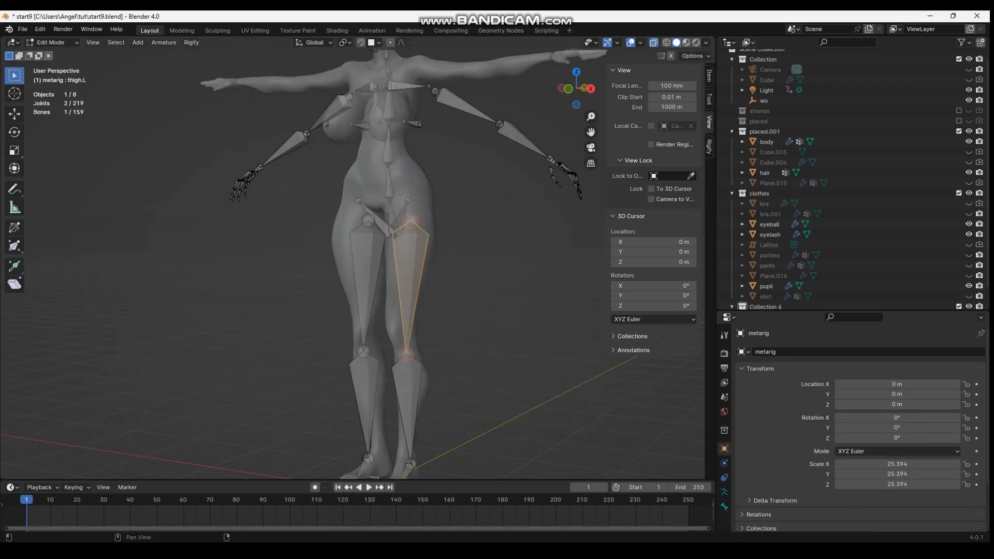
shift+click(414, 399)
shift+middle_drag(414, 398, 435, 275)
middle_drag(435, 275, 407, 274)
middle_drag(466, 290, 373, 290)
shift+drag(357, 347, 440, 394)
key(g)
key(y)
mouse_move(440, 311)
middle_down()
mouse_move(414, 306)
mouse_move(476, 321)
mouse_move(458, 305)
middle_up()
click(414, 311)
Change the snapping target, turn snapping on and reposition the selected leg joint inside the body
scroll(440, 352, up, 3)
click(439, 383)
middle_drag(439, 380, 372, 295)
click(375, 42)
click(373, 138)
click(360, 43)
key(g)
click(468, 383)
Switch the viewport to wireframe and reposition the remaining leg joints to fit the body's leg
click(448, 216)
key(shift+z)
shift+middle_drag(448, 217, 430, 443)
key(g)
click(446, 227)
key(g)
click(293, 254)
key(g)
click(282, 232)
Turn off snapping and shift the selected leg joint along the Y axis
key(shift+Tab)
key(g)
key(y)
click(430, 230)
middle_drag(431, 310, 420, 311)
Fine-tune the next joint's position along the Z and Y axes
click(426, 254)
key(g)
key(z)
click(420, 219)
key(g)
key(y)
click(409, 217)
Select the metarig's whole spine chain up to the head, keeping only the metarig selected for editing
middle_drag(398, 220, 492, 230)
click(439, 258)
click(420, 254)
shift+middle_drag(420, 254, 313, 409)
ctrl+click(393, 186)
ctrl+click(393, 187)
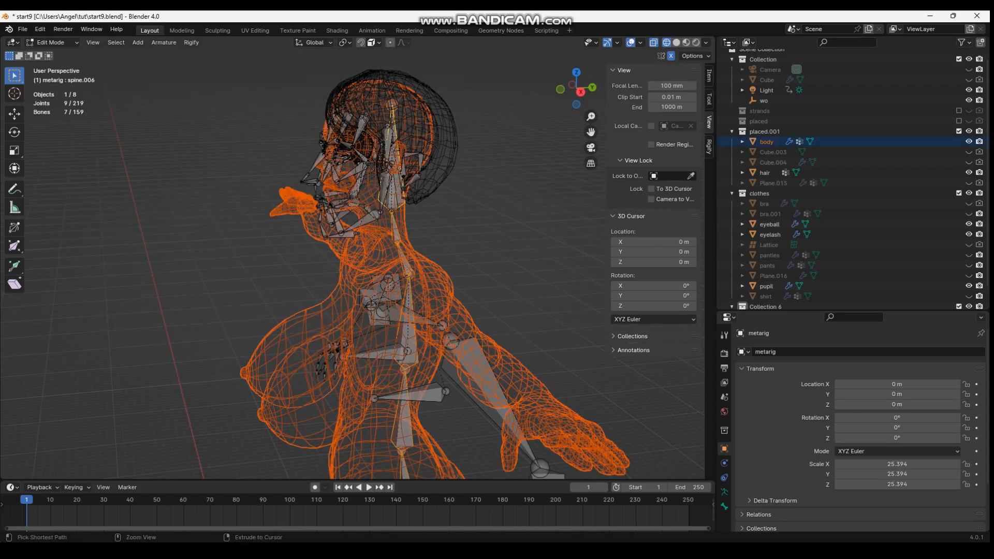
key(Tab)
click(391, 207)
key(Tab)
middle_drag(392, 207, 321, 204)
Scale the selected spine chain along Z to fit the torso, finishing with a factor of 0.943
scroll(363, 289, up, 4)
shift+middle_drag(362, 362, 362, 77)
middle_drag(362, 207, 399, 197)
middle_drag(396, 430, 452, 431)
shift+middle_drag(453, 430, 430, 310)
ctrl+click(456, 329)
key(s)
key(z)
click(451, 321)
scroll(448, 316, down, 4)
key(s)
key(z)
click(398, 321)
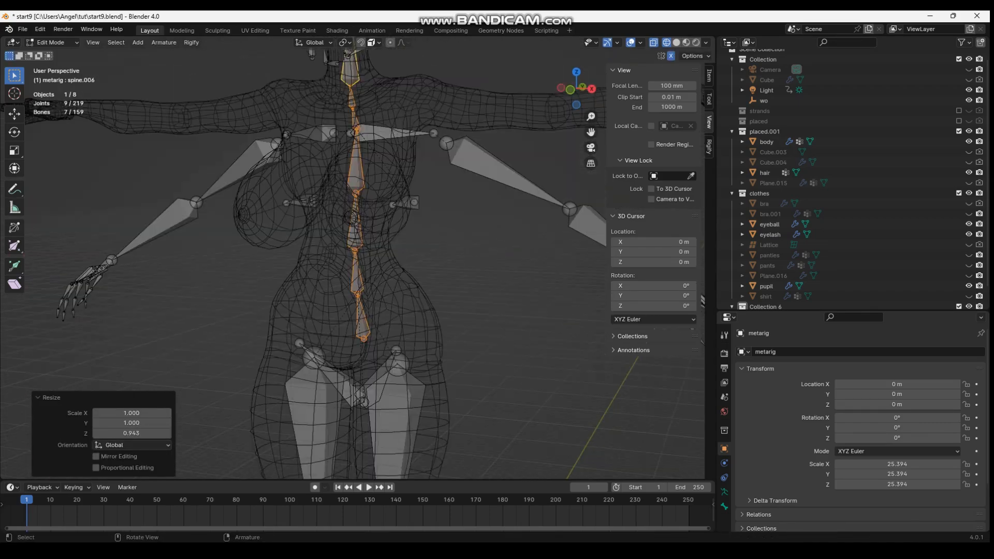
Reposition the base of the pelvis bones and move the left pelvis bone's tip toward the front of the hip
click(364, 401)
key(g)
click(331, 385)
click(396, 351)
middle_drag(396, 351, 316, 347)
key(g)
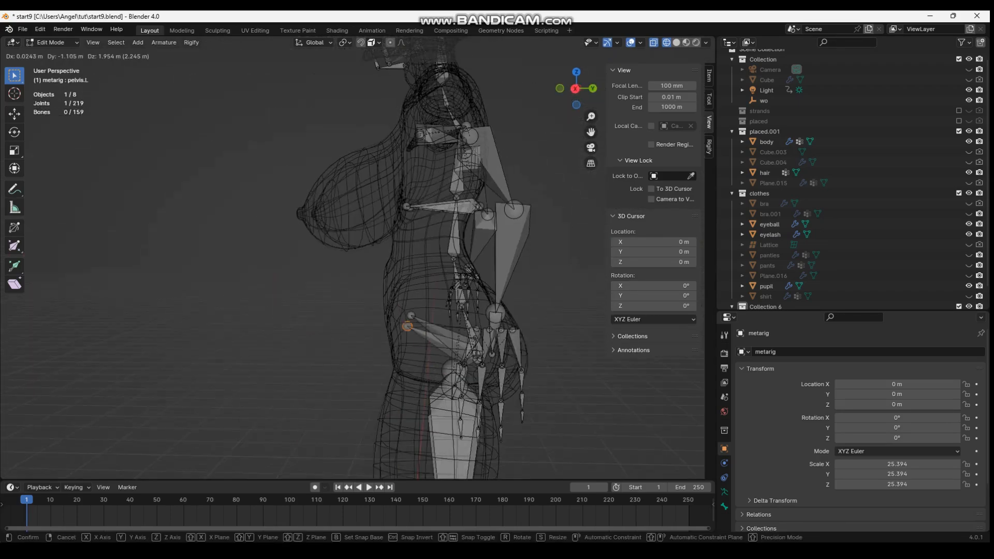
click(408, 326)
Fine-tune the left pelvis bone's tip from the front and side to sit inside the hip
middle_drag(408, 326, 476, 321)
key(g)
click(389, 305)
key(g)
click(399, 301)
middle_drag(398, 301, 305, 316)
key(g)
click(487, 310)
key(g)
click(388, 321)
Shift the lowest spine bone's joint along the Y axis to follow the curve of the hips
click(442, 398)
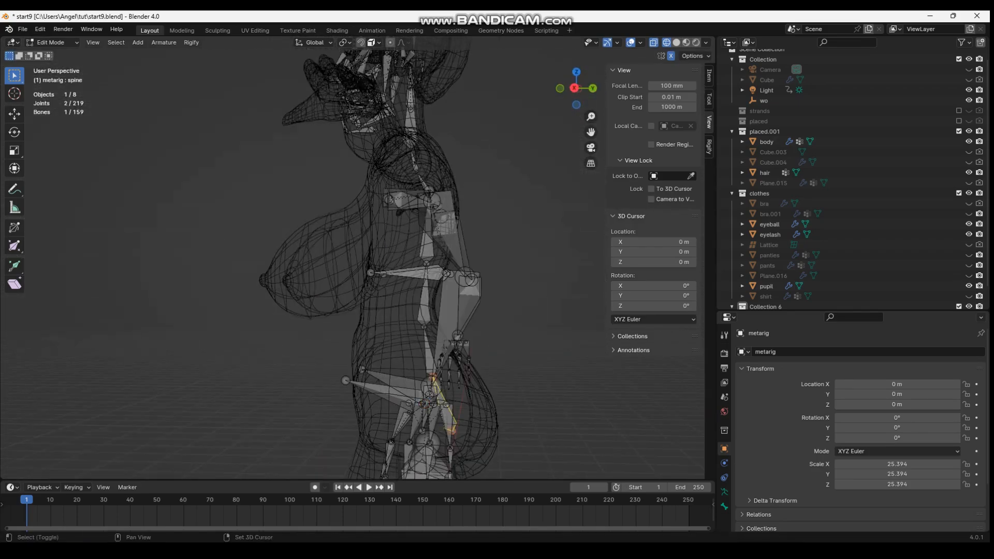
shift+middle_drag(435, 217, 440, 363)
scroll(440, 310, up, 4)
ctrl+click(454, 310)
shift+middle_drag(455, 311, 421, 86)
key(g)
key(y)
click(443, 262)
Move the second spine bone, spine.001, into place in the lower back
shift+middle_drag(444, 450, 445, 329)
middle_drag(445, 330, 444, 319)
click(445, 319)
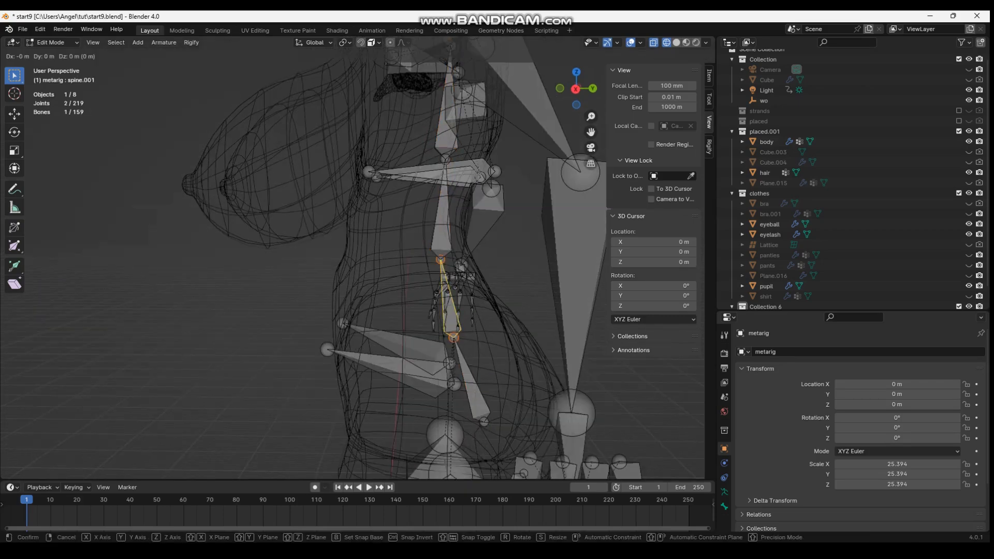
click(432, 300)
Shift the upper spine bones along Y, including a move of about -0.284 m at the chest and neck base
shift+middle_drag(440, 207, 440, 284)
click(440, 201)
key(g)
key(y)
click(416, 290)
mouse_move(445, 233)
middle_down()
mouse_move(428, 272)
mouse_move(447, 227)
middle_up()
click(414, 279)
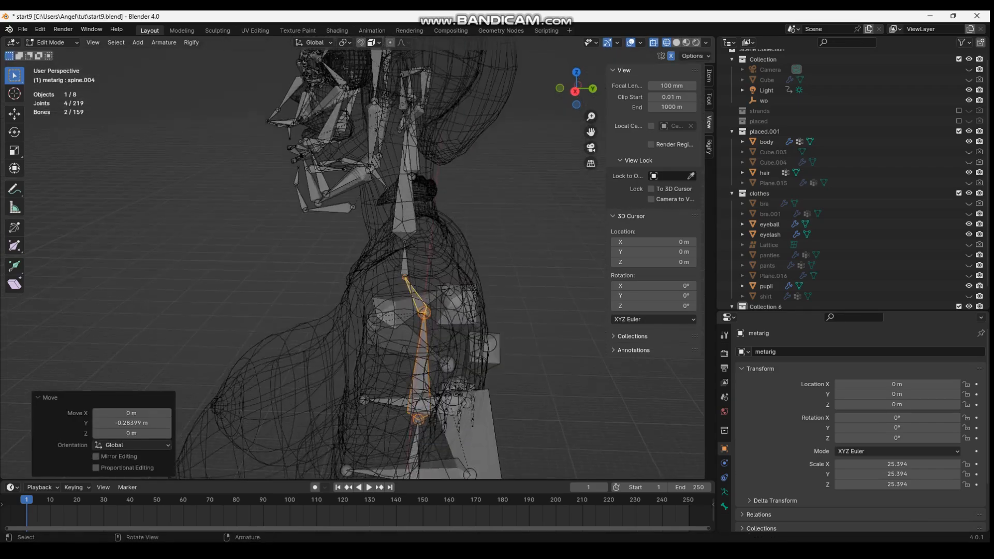
Adjust the joint at the base of the neck to follow the body's neck line
middle_drag(422, 269, 420, 259)
click(404, 266)
click(406, 265)
shift+middle_drag(404, 331, 373, 248)
click(448, 323)
Reposition the breast bones' tips and base joints to follow the shape of the chest
middle_drag(363, 269, 445, 269)
click(394, 344)
key(g)
click(215, 343)
click(421, 283)
key(g)
click(421, 282)
click(215, 353)
key(g)
middle_drag(217, 352, 240, 393)
Move the left breast bone's base joint by about -0.139 m in X, 0.552 m in Y and -0.044 m in Z
middle_drag(331, 310, 363, 197)
click(430, 262)
key(g)
click(433, 262)
middle_drag(414, 269, 497, 290)
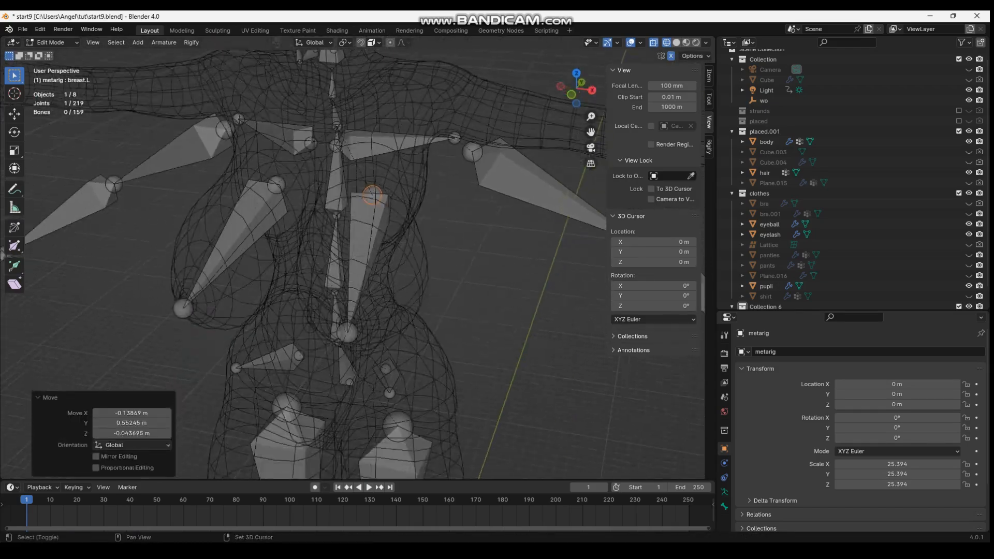
Duplicate the left breast bone, rotate the copy and move it down to the hip area
click(407, 231)
key(shift+d)
click(433, 223)
key(r)
click(440, 207)
click(357, 344)
key(g)
click(425, 295)
Reposition the copied bone's joints so it fits the shape of the hips
middle_drag(414, 300, 523, 310)
click(504, 357)
key(g)
click(457, 377)
middle_drag(455, 373, 384, 334)
key(g)
click(311, 299)
middle_drag(402, 290, 476, 222)
Fine-tune more of the rig's joints inside the body mesh, including one move along the Z axis
key(g)
click(358, 227)
key(g)
click(373, 236)
key(g)
click(469, 262)
scroll(466, 279, down, 2)
click(399, 275)
key(g)
key(z)
click(357, 233)
Move the left shoulder bone's tip by about 0.009 m in X, 0.040 m in Y and -0.342 m in Z
key(g)
click(357, 233)
middle_drag(357, 233, 259, 227)
click(408, 314)
key(g)
click(380, 303)
middle_drag(381, 303, 383, 274)
key(g)
click(218, 300)
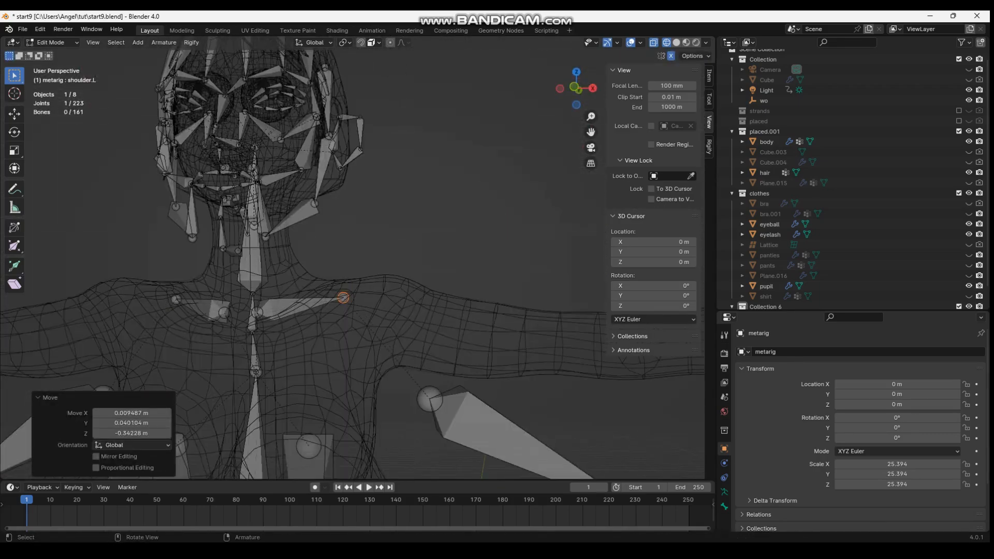
Select the left arm's bones, change the transform pivot point and rotate them about the Y axis to align with the mesh arm
scroll(389, 322, down, 3)
shift+middle_drag(388, 322, 300, 233)
drag(292, 229, 630, 478)
shift+middle_drag(621, 455, 618, 432)
key(r)
key(z)
key(Escape)
shift+click(365, 260)
click(344, 42)
click(370, 114)
key(r)
key(z)
key(y)
click(479, 212)
Move the left arm bones so the upper arm starts inside the mesh's shoulder
middle_drag(479, 212, 342, 311)
key(g)
click(409, 212)
key(g)
click(404, 212)
click(386, 244)
middle_drag(386, 245, 329, 288)
Reposition the left arm's joints along the mesh arm toward the hand
key(g)
click(324, 243)
middle_drag(324, 243, 419, 275)
scroll(352, 274, up, 1)
key(g)
click(316, 290)
shift+middle_drag(207, 290, 75, 148)
key(g)
click(312, 229)
Lower the left elbow joint by about 0.669 m along Z and adjust the neighbouring arm joint
key(g)
click(307, 151)
click(248, 147)
key(g)
key(z)
click(250, 157)
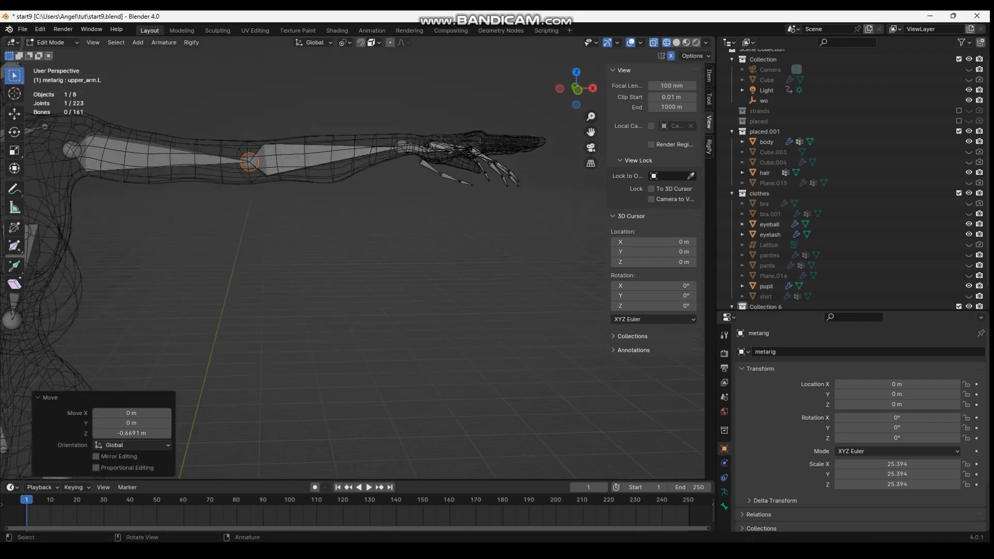
middle_drag(250, 157, 249, 259)
click(410, 219)
key(g)
key(Return)
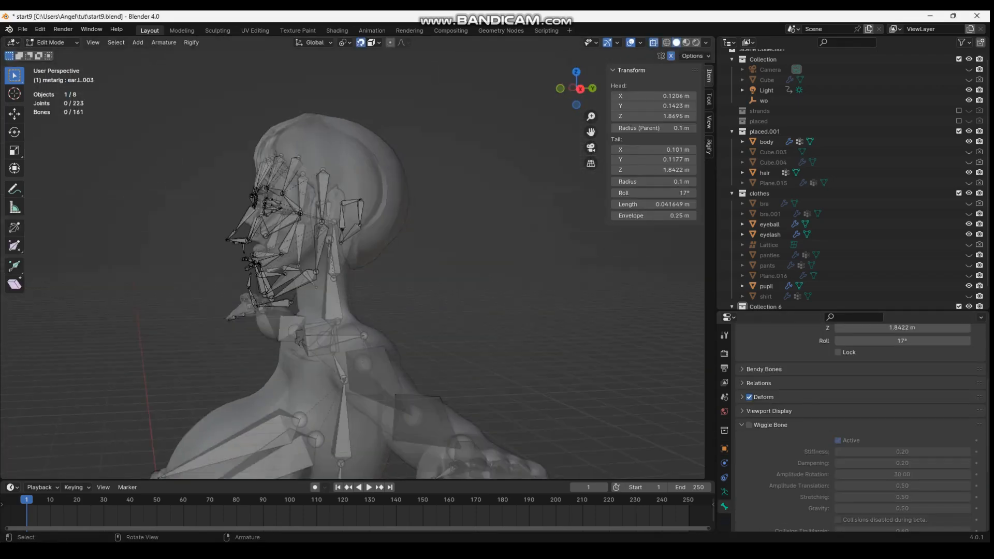
Hide the head bone and delete all of the metarig's face bones
scroll(358, 290, down, 2)
middle_drag(357, 290, 479, 303)
click(390, 306)
key(h)
drag(275, 164, 524, 364)
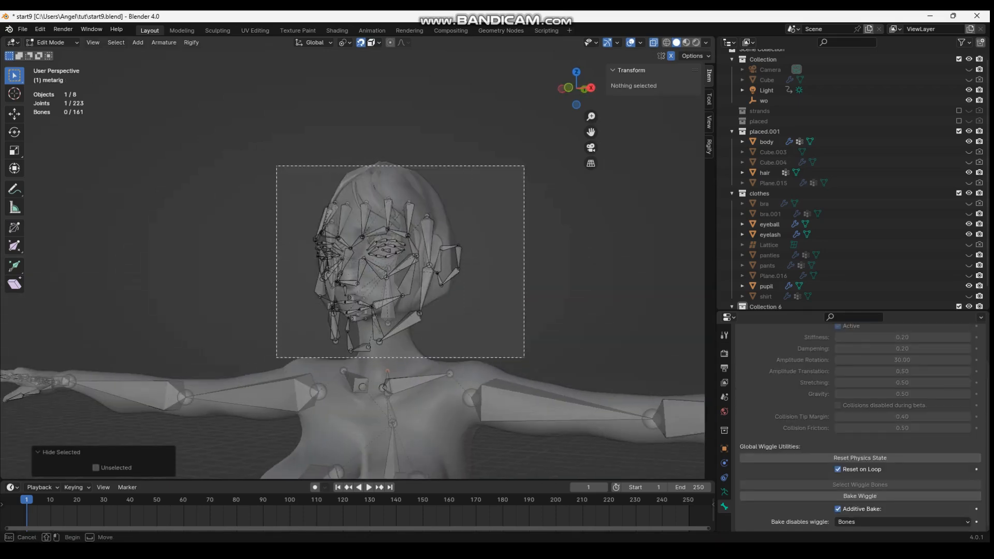
key(x)
click(450, 365)
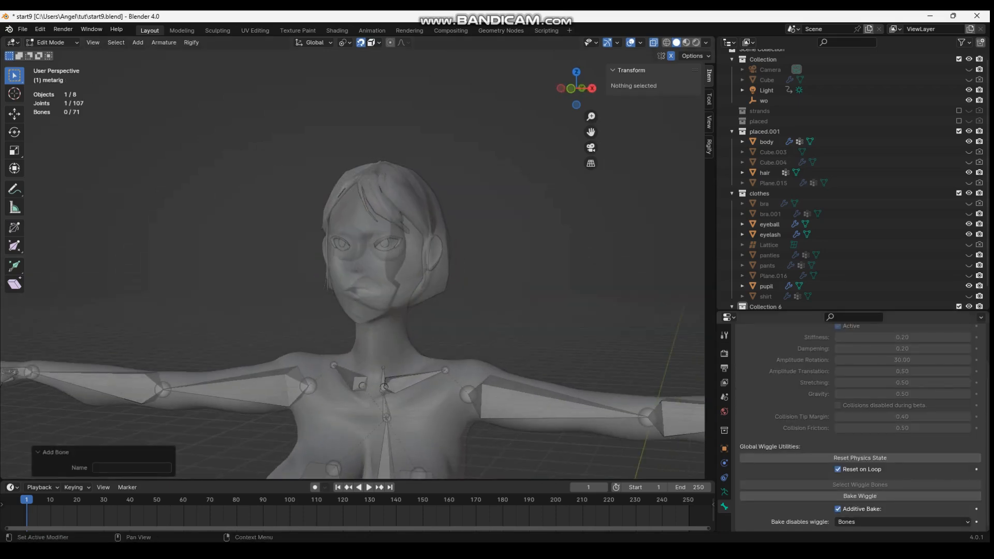
Open the metarig's armature data properties and expand Rigify's list of samples
click(724, 491)
scroll(828, 440, down, 2)
click(724, 507)
click(724, 492)
click(765, 449)
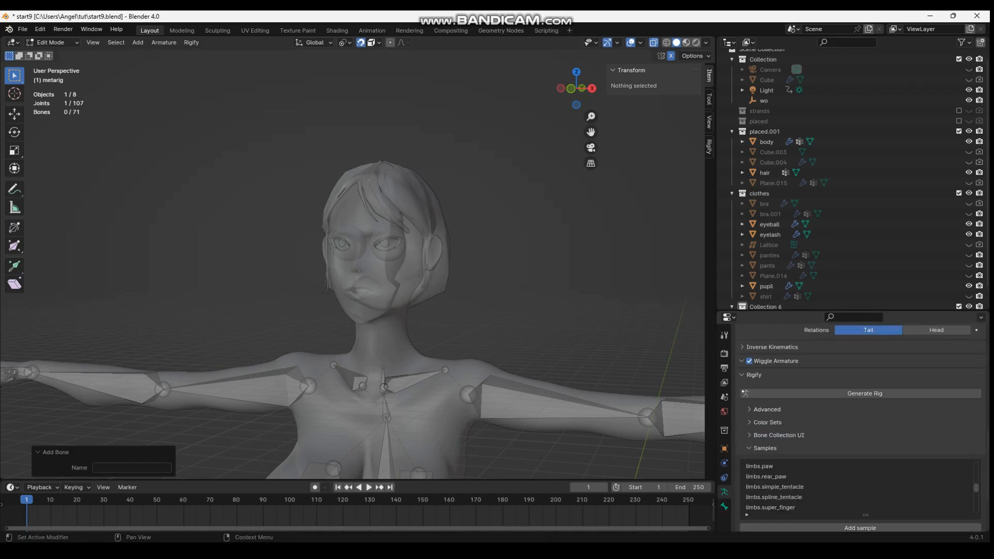
Undo the last two bone additions
scroll(357, 258, down, 4)
shift+middle_drag(357, 445, 371, 466)
scroll(362, 259, up, 2)
key(ctrl+z)
key(ctrl+z)
Add the face.skin_eye Rigify sample to the metarig
scroll(362, 259, down, 1)
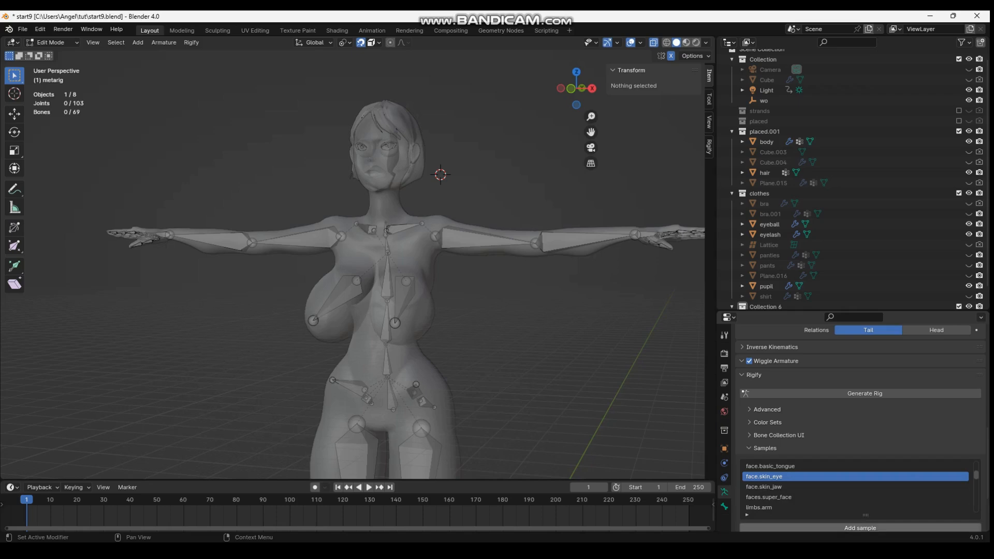
click(860, 528)
scroll(362, 259, down, 3)
shift+middle_drag(362, 404, 360, 236)
key(ctrl+z)
key(ctrl+z)
key(ctrl+z)
key(ctrl+z)
key(ctrl+shift+z)
key(ctrl+shift+z)
key(ctrl+shift+z)
key(ctrl+shift+z)
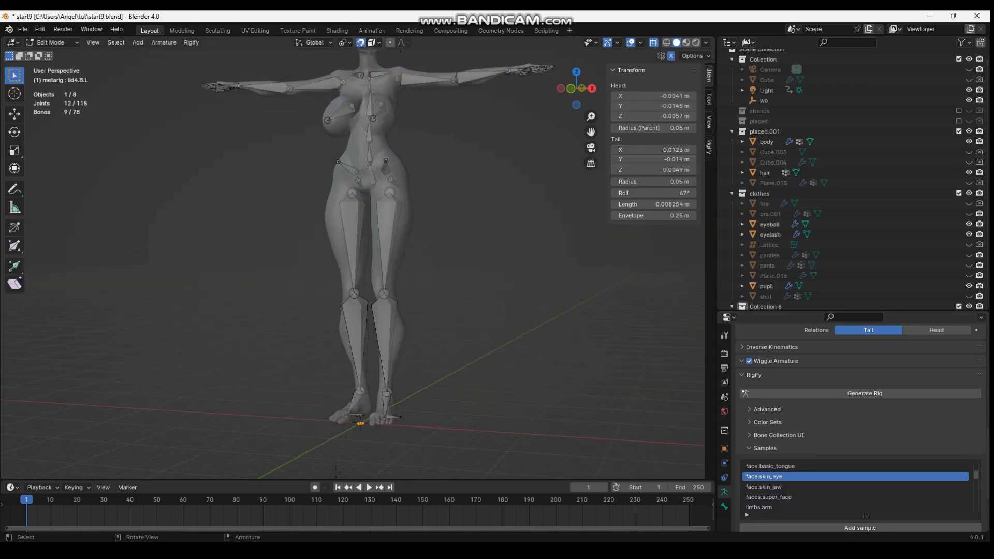
Raise the eye sample's bones along Z from the floor up to the head
key(z)
click(357, 78)
shift+middle_drag(357, 77, 357, 253)
scroll(357, 269, up, 5)
key(g)
key(shift+z)
Move the eye sample's bones onto the character's left eye
key(g)
click(351, 220)
middle_drag(351, 220, 222, 233)
key(g)
click(314, 263)
middle_drag(314, 263, 445, 244)
key(g)
Scale up the eye bones to fit the left eye and shift them about -0.107 m in X and -0.043 m in Z
middle_drag(389, 226, 367, 225)
scroll(367, 225, up, 3)
key(s)
click(445, 241)
middle_drag(445, 241, 479, 235)
key(g)
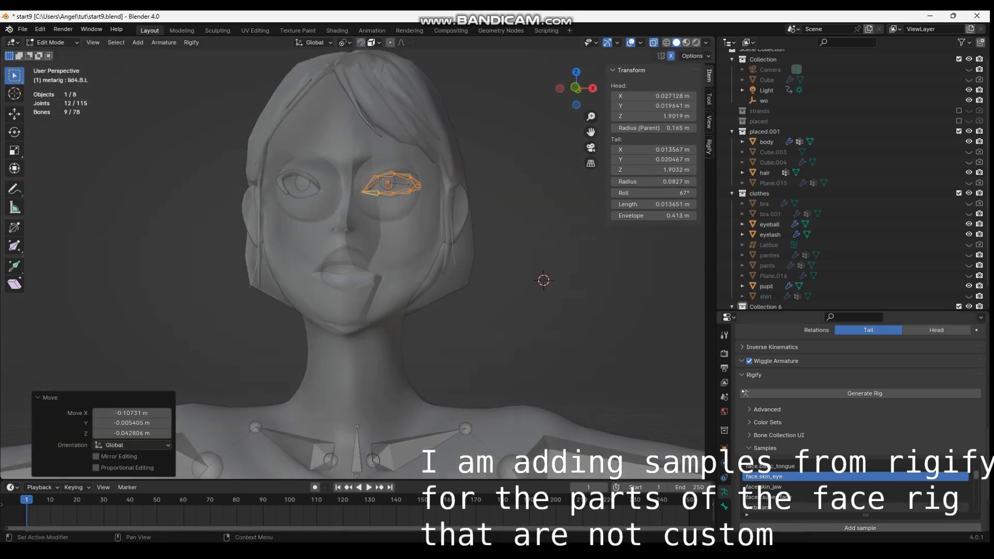
Add the face.skin_jaw Rigify sample and raise its bones about 46.09 m along Z to the head
click(838, 486)
click(859, 528)
scroll(414, 289, down, 14)
shift+middle_drag(414, 290, 411, 241)
key(z)
click(331, 160)
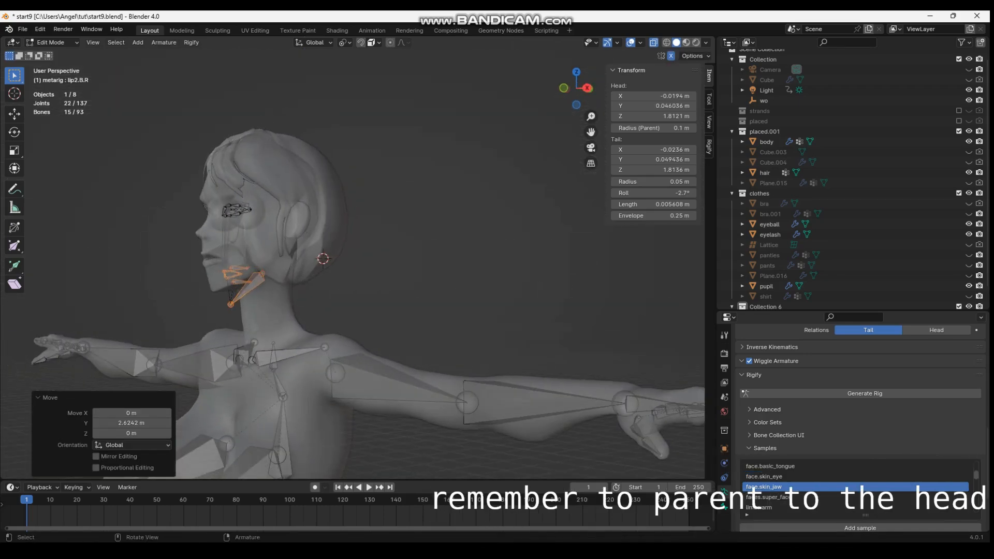
Shift the jaw sample along Y and Z into the lower face, including about 0.849 m along Z
key(z)
key(y)
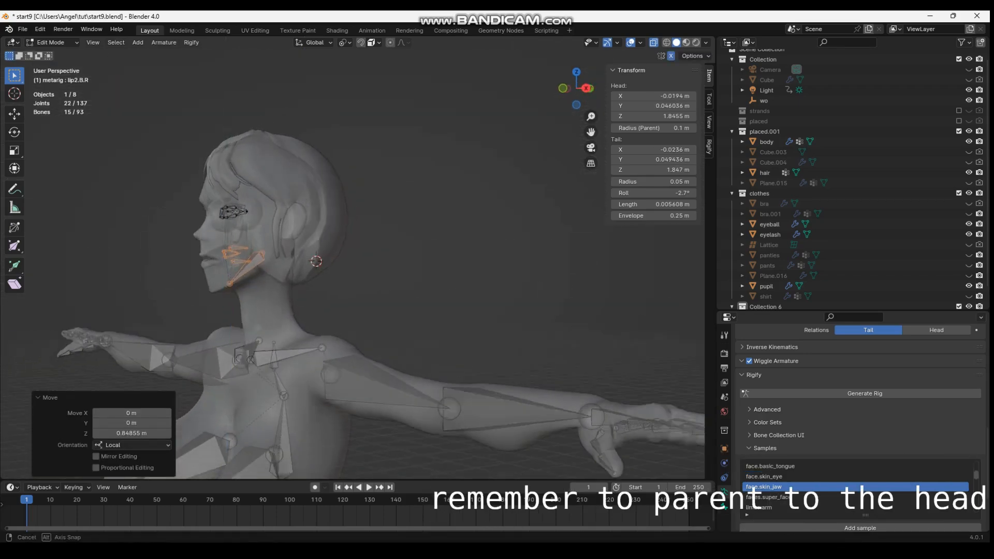
click(248, 254)
middle_drag(248, 254, 269, 259)
key(g)
key(z)
click(357, 259)
Select the jaw sample's lip bones and delete them
click(334, 310)
middle_drag(334, 310, 289, 305)
scroll(360, 311, up, 1)
drag(251, 296, 264, 309)
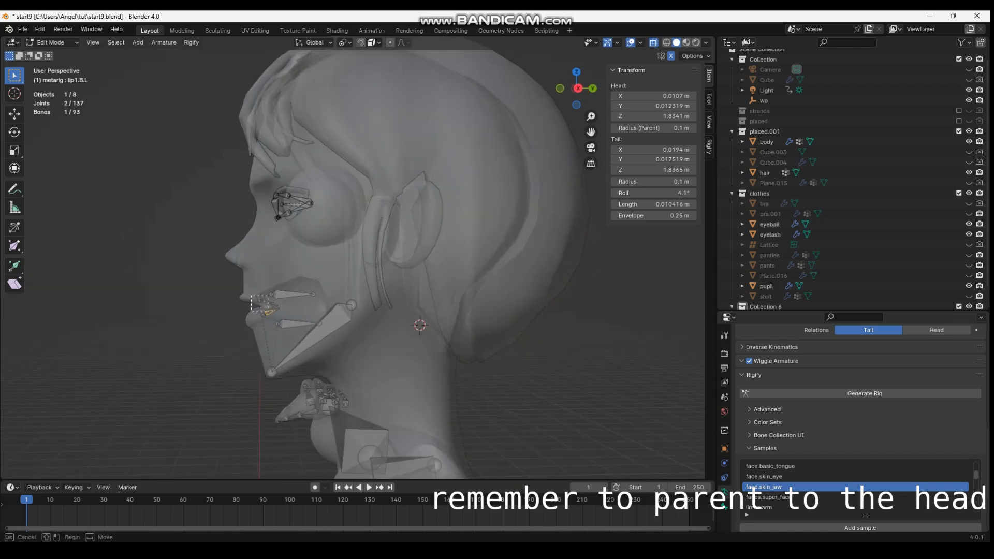
click(263, 306)
middle_drag(263, 307, 362, 306)
Add a single new bone to the armature and move it toward the mouth
scroll(363, 306, down, 1)
key(shift+a)
key(s)
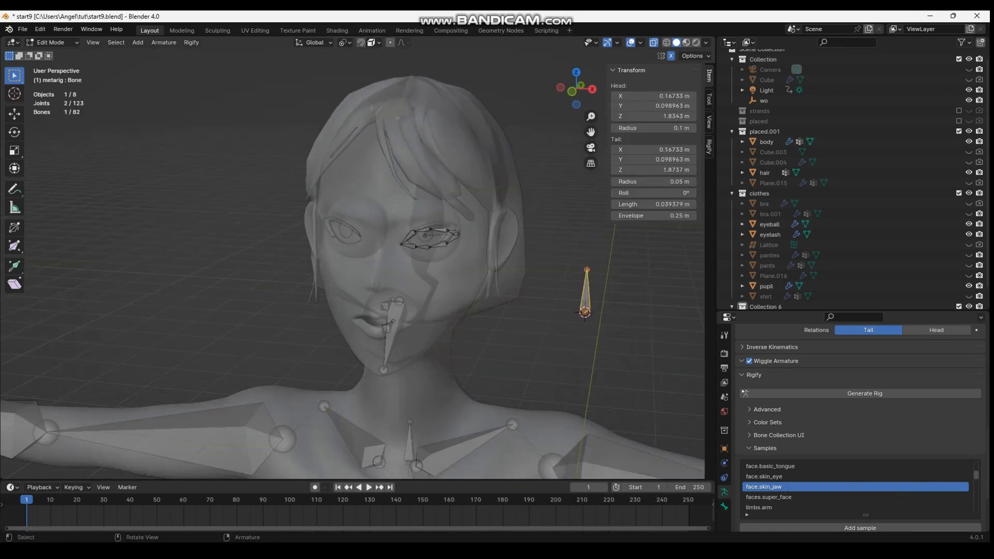
click(570, 290)
middle_drag(517, 290, 435, 282)
key(g)
click(331, 269)
Turn on snapping and move the new bone onto the centre of the upper lip
key(shift+Tab)
scroll(404, 258, up, 3)
key(g)
click(427, 317)
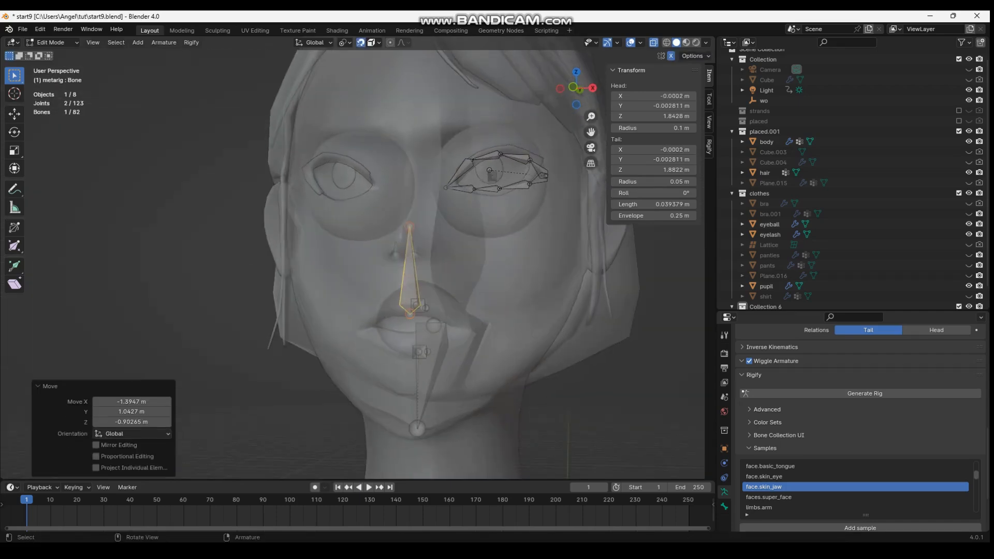
Switch to solid-bone wireframe display and snap the lip bone to the mesh's upper-lip centre, about -0.032 m in X and -0.020 m in Y
middle_drag(672, 310, 679, 322)
scroll(678, 322, down, 1)
key(alt+z)
key(shift+z)
scroll(672, 309, up, 2)
key(g)
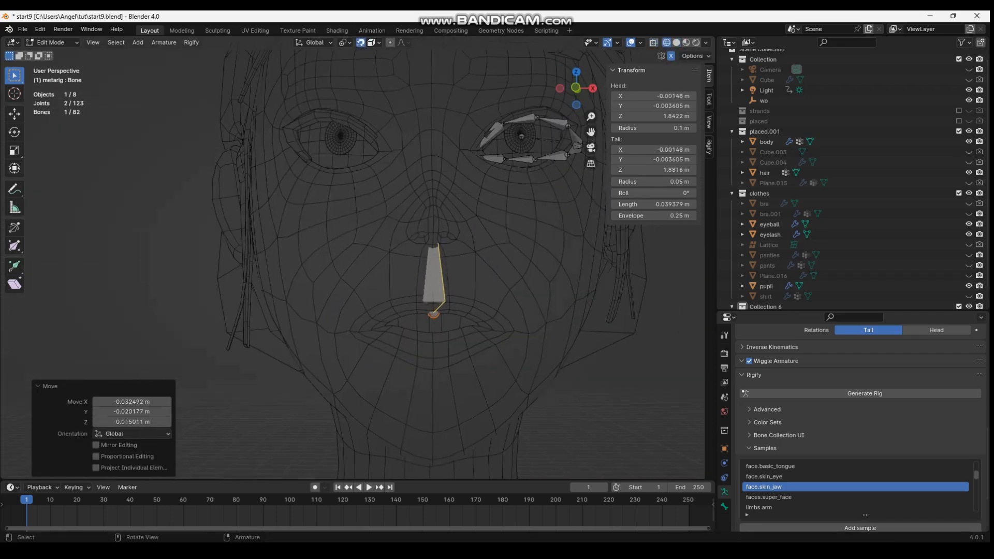
Duplicate the centre upper-lip bone to the neighbouring lip vertex on the character's left and name the centre bone lips_u
click(452, 288)
key(shift+d)
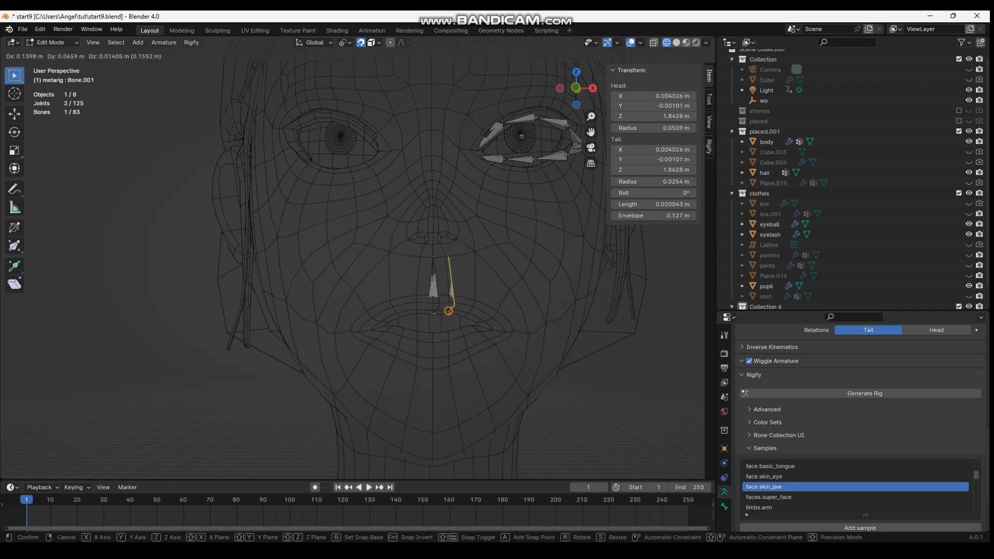
click(450, 311)
click(434, 291)
click(724, 507)
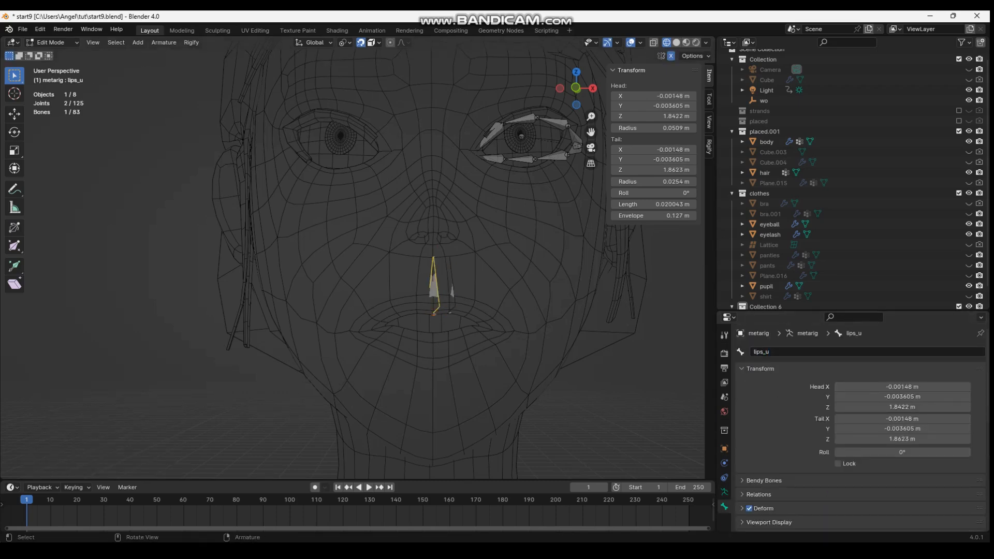
Duplicate lips.L to the next upper-lip vertex and reposition the two innermost upper-lip bones
key(shift+d)
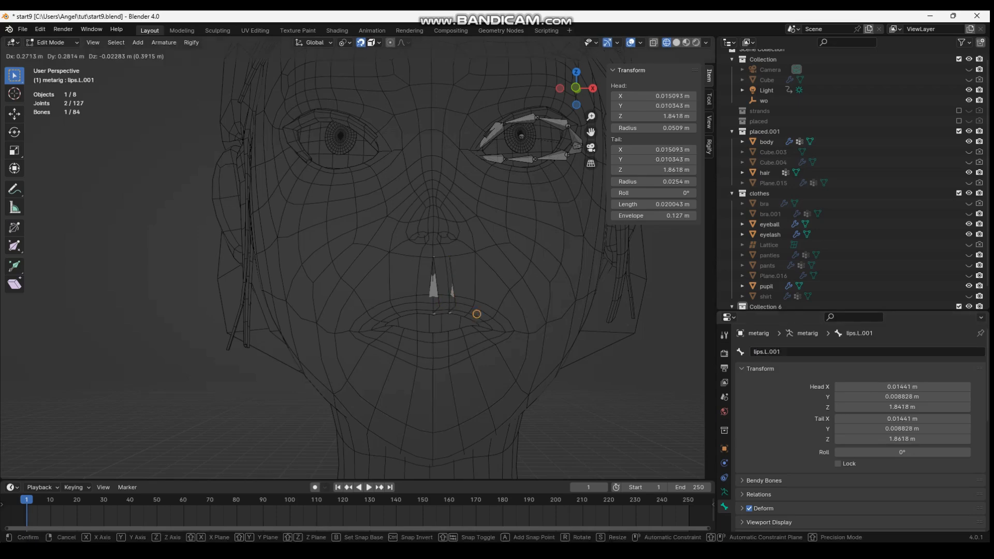
click(471, 310)
click(453, 294)
key(g)
click(451, 304)
click(433, 295)
key(g)
click(434, 302)
Duplicate the lip bone along the outer upper lip, to the left mouth corner and onto the lower lip
click(475, 299)
key(shift+d)
click(492, 313)
key(shift+d)
click(506, 328)
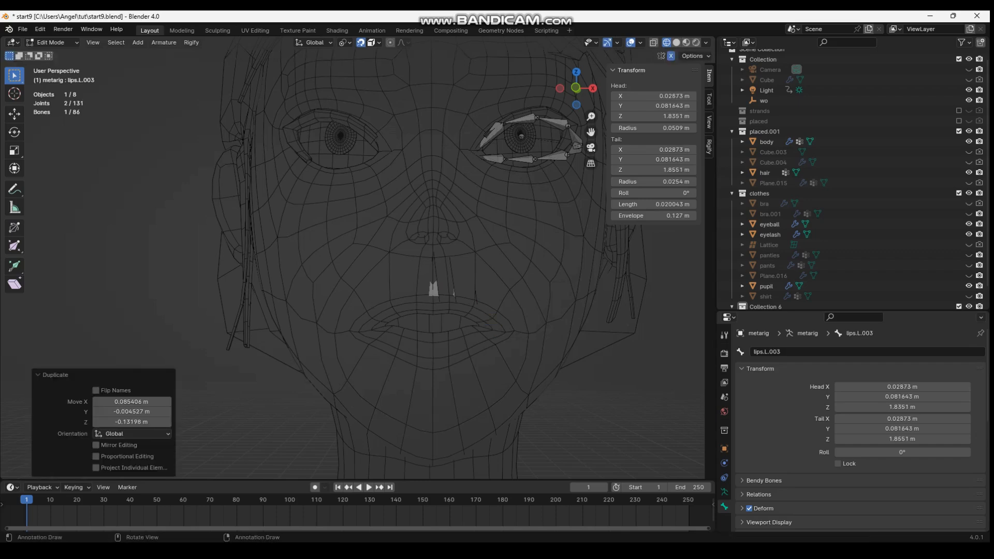
key(shift+d)
click(492, 337)
key(shift+d)
click(451, 323)
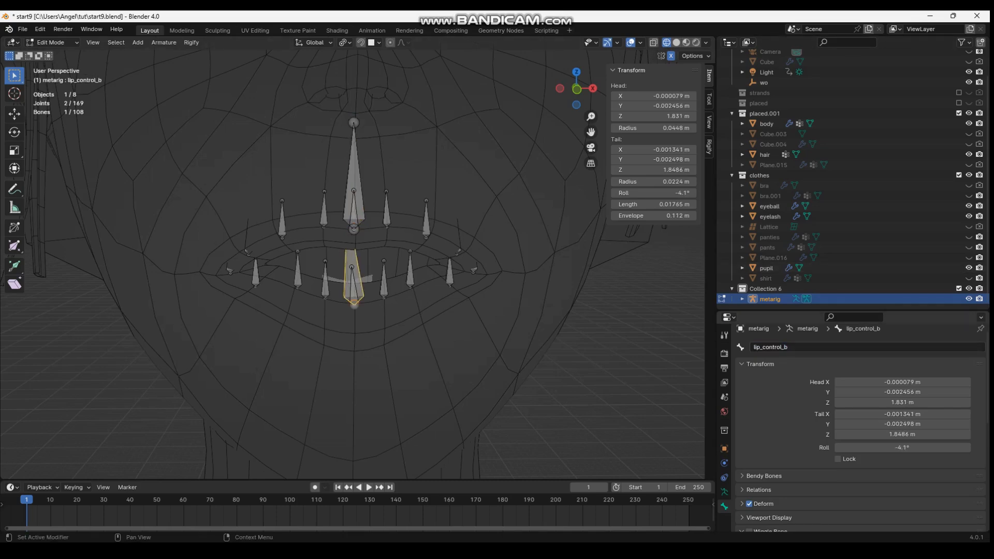
Duplicate lip_control_u, position the copy at the left part of the upper lip and rename it lip_control.L
click(354, 178)
key(shift+d)
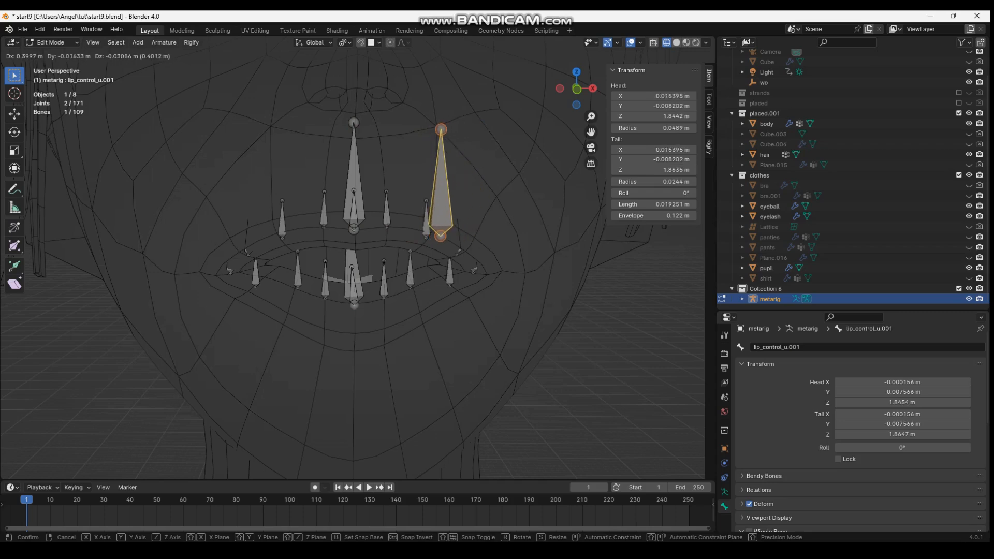
click(441, 186)
key(g)
middle_drag(441, 186, 337, 212)
click(277, 201)
key(g)
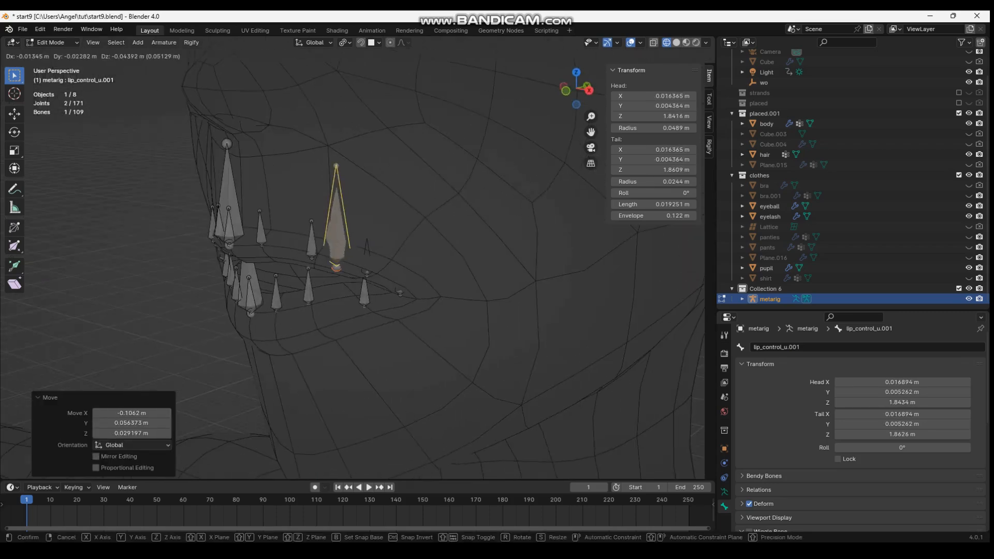
click(357, 202)
click(383, 207)
double_click(782, 347)
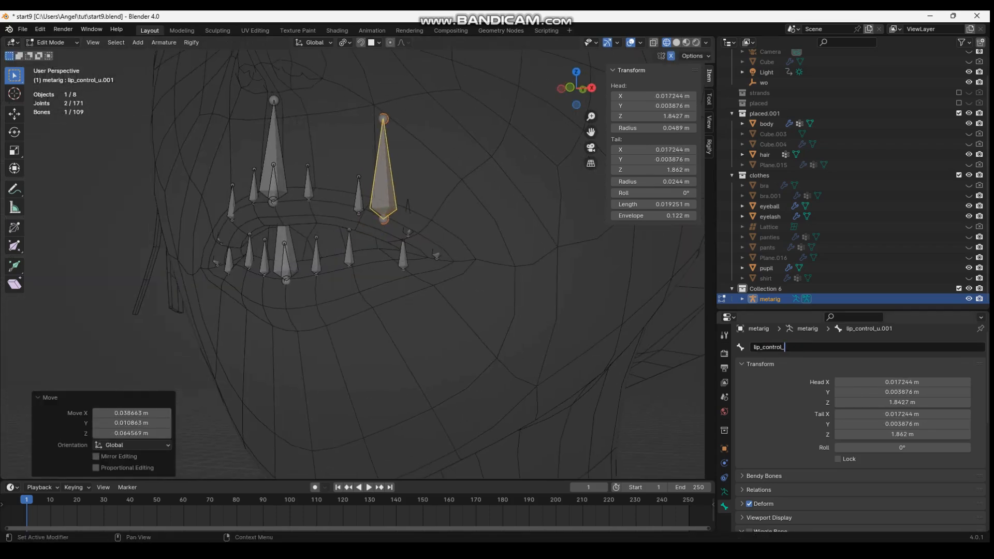
Duplicate the left upper-lip controller and place the copy at the left mouth corner
middle_drag(388, 212, 344, 207)
key(shift+d)
click(404, 239)
middle_drag(403, 240, 282, 233)
Try to duplicate the mouth-corner controller along the Y axis
key(shift+d)
key(y)
click(395, 259)
middle_drag(395, 259, 456, 240)
key(ctrl+z)
Duplicate a lip controller again and adjust the copy's position until it sits at the left part of the lower lip
key(shift+d)
click(362, 251)
key(g)
click(468, 251)
key(g)
click(394, 253)
key(g)
shift+click(395, 210)
Try to symmetrize the three left lip controllers to the character's right side
shift+click(434, 239)
right_click(434, 240)
click(433, 239)
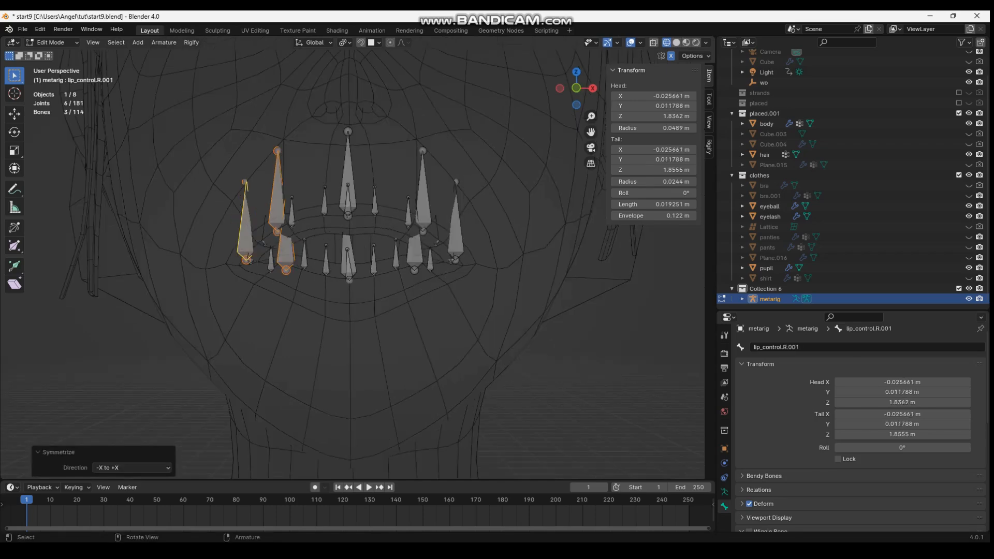
key(ctrl+z)
Parent lips_u and its neighbouring upper-lip tweak bones to lip_control_u, keeping their offset
middle_drag(336, 204, 313, 213)
drag(303, 206, 314, 220)
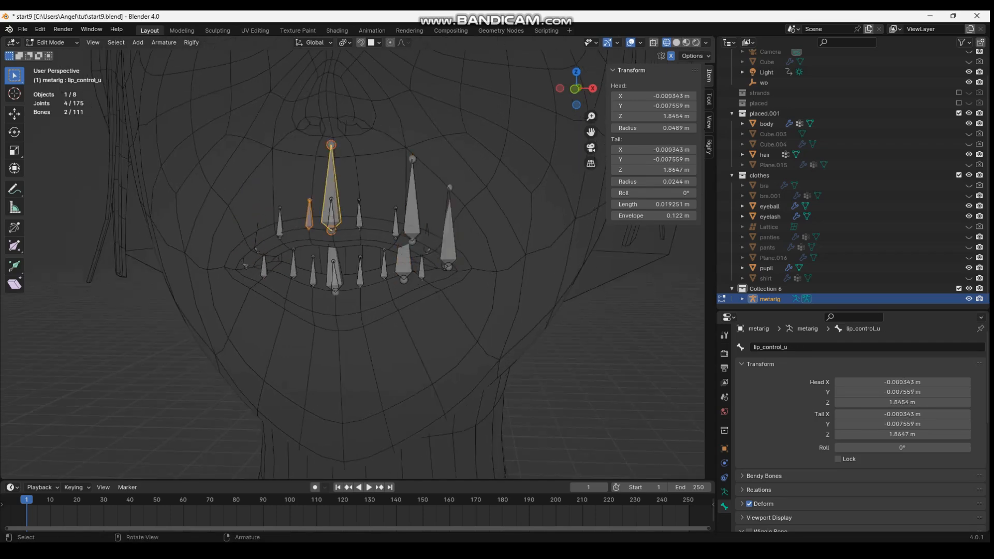
click(333, 186)
scroll(333, 233, up, 2)
click(331, 284)
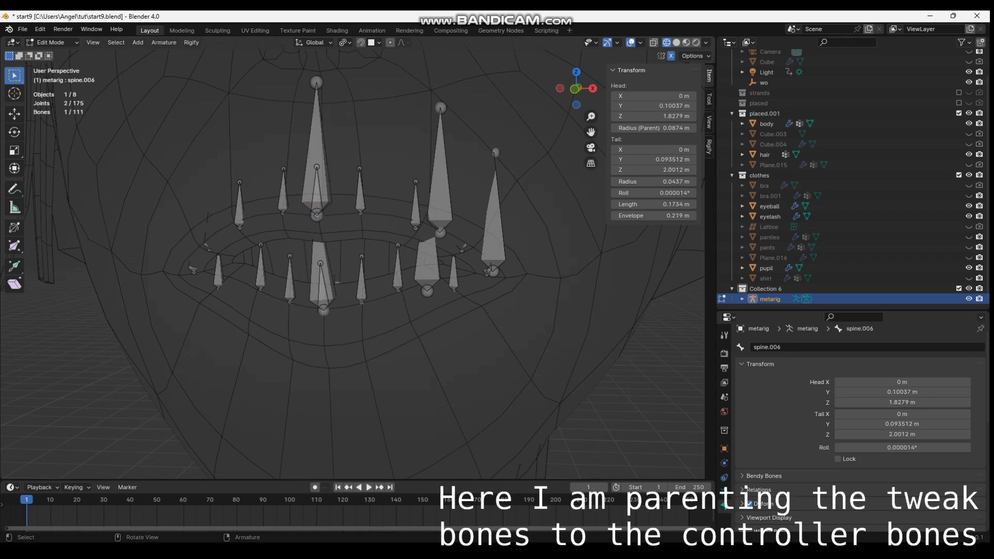
click(316, 199)
alt+click(316, 199)
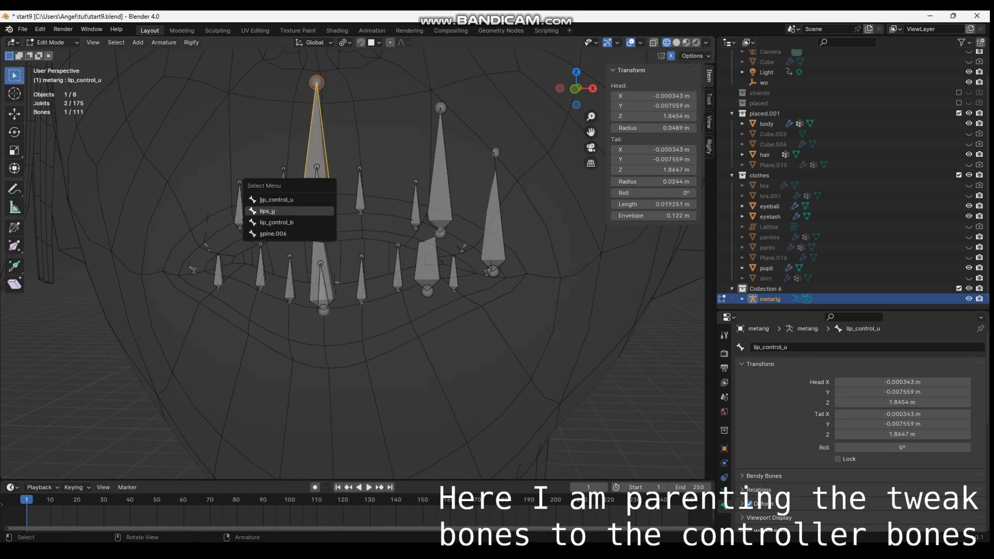
click(268, 211)
shift+click(283, 193)
click(270, 151)
Parent the left upper-lip tweak bones to the left upper controller and the corner tweak bone to lip_control.L.001
click(416, 207)
shift+click(461, 249)
shift+click(440, 199)
click(427, 202)
click(487, 272)
shift+click(493, 251)
key(ctrl+p)
click(492, 251)
Parent the two left lower-lip tweak bones to lip_control.L.002 with Keep Offset
click(453, 276)
shift+click(398, 272)
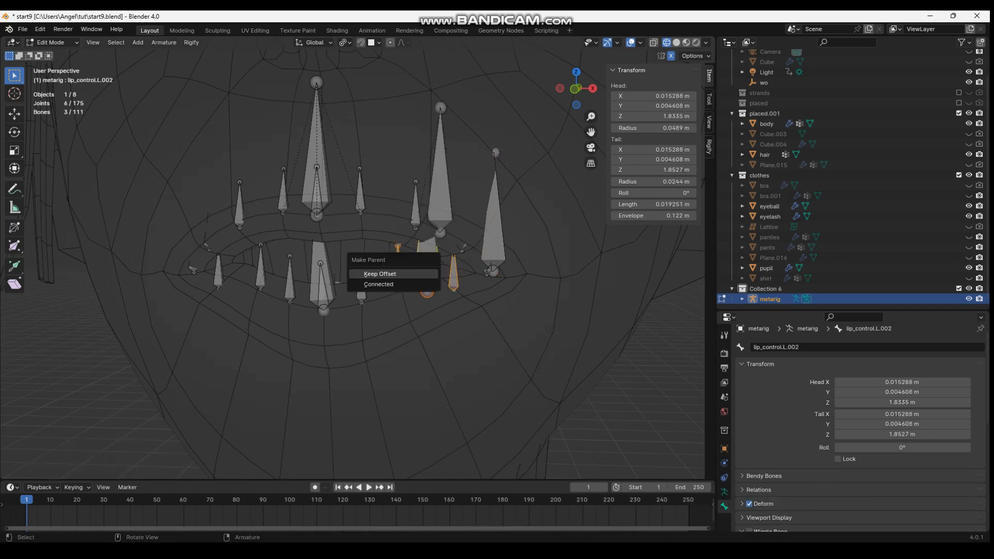
click(380, 274)
Parent the three central lower-lip tweak bones to lip_control_b with Keep Offset
click(361, 280)
click(328, 288)
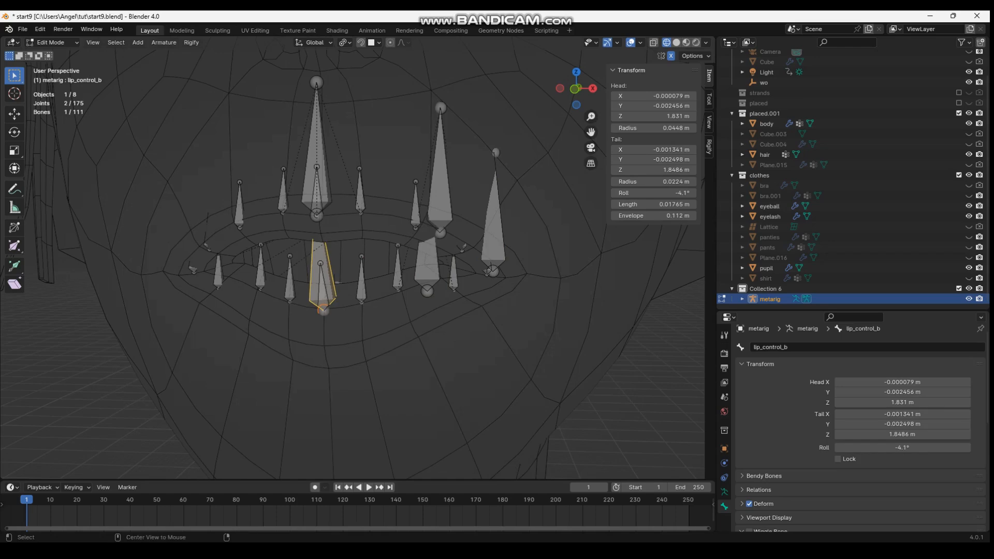
click(319, 311)
shift+click(290, 284)
click(323, 258)
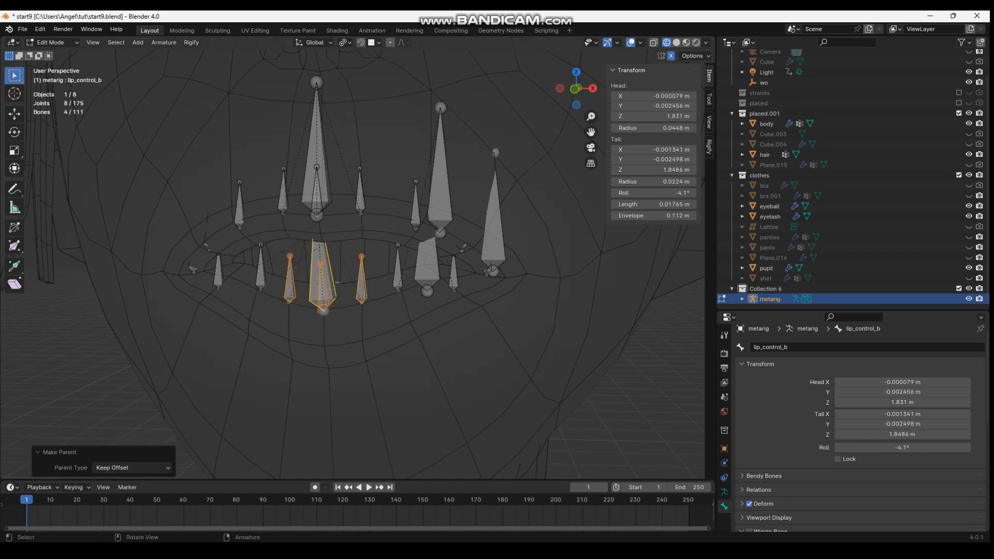
Select the three left lip controllers and symmetrize them to the right side
click(427, 263)
shift+click(440, 194)
shift+click(493, 233)
right_click(502, 232)
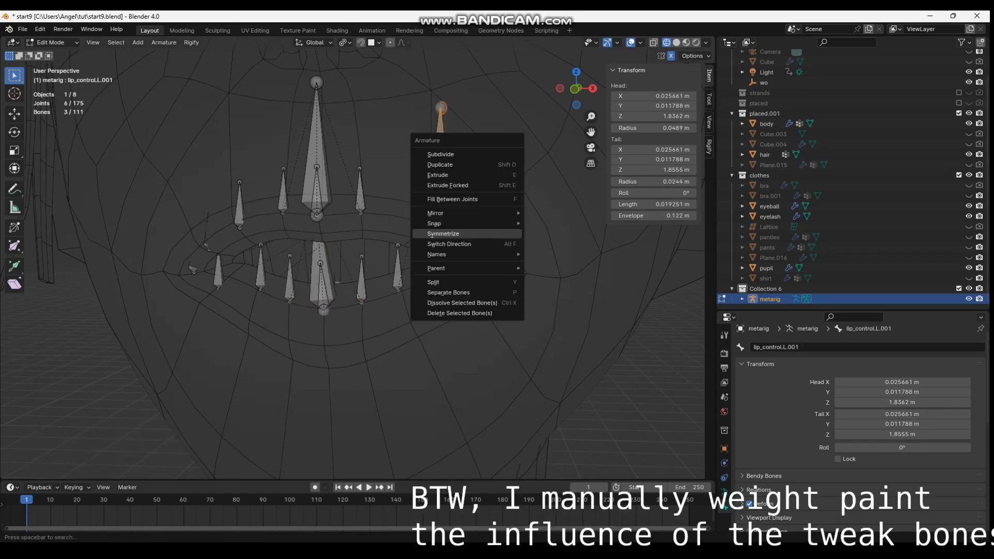
click(502, 233)
Parent the right-side upper, lower and corner lip tweak bones to their matching right lip controllers
middle_drag(502, 233, 509, 232)
click(296, 248)
key(ctrl+p)
click(317, 208)
click(359, 275)
click(306, 280)
shift+click(331, 271)
click(320, 264)
click(275, 279)
shift+click(264, 253)
key(ctrl+p)
click(264, 254)
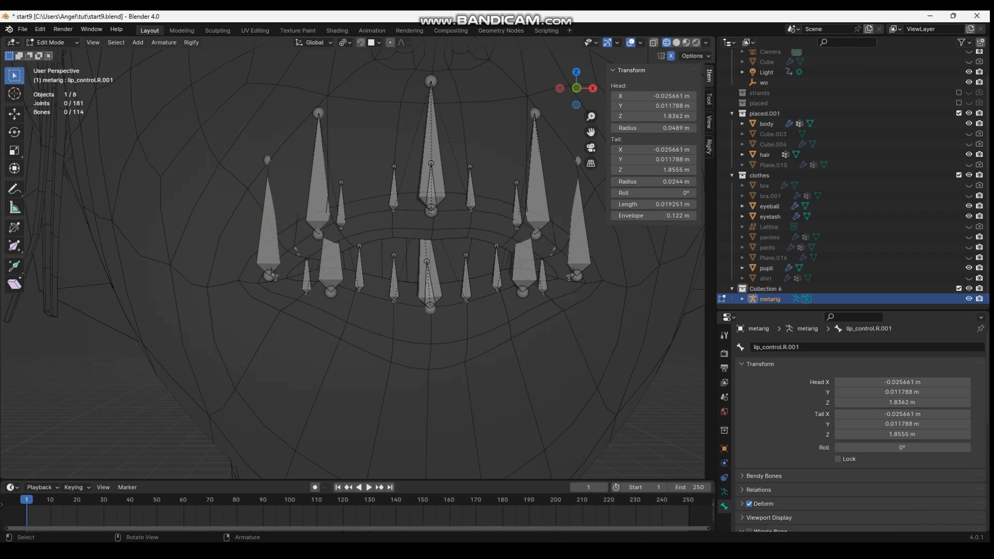
Select the bottom lip controllers and, in wireframe display, parent them to the jaw bone
key(shift+z)
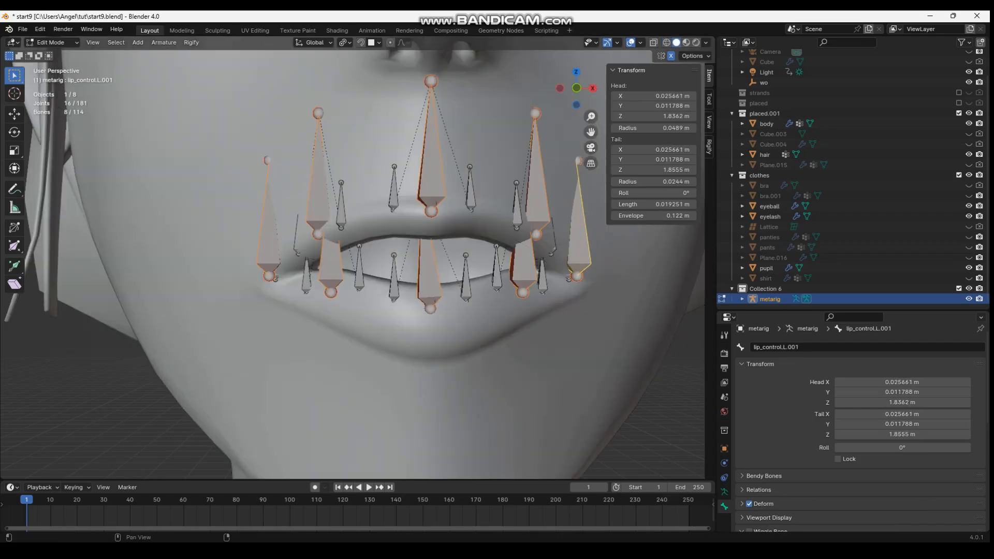
shift+click(429, 282)
shift+click(523, 269)
middle_drag(523, 269, 362, 261)
click(685, 43)
scroll(398, 259, down, 2)
click(666, 43)
click(654, 42)
middle_drag(414, 326, 520, 300)
shift+click(440, 321)
click(440, 316)
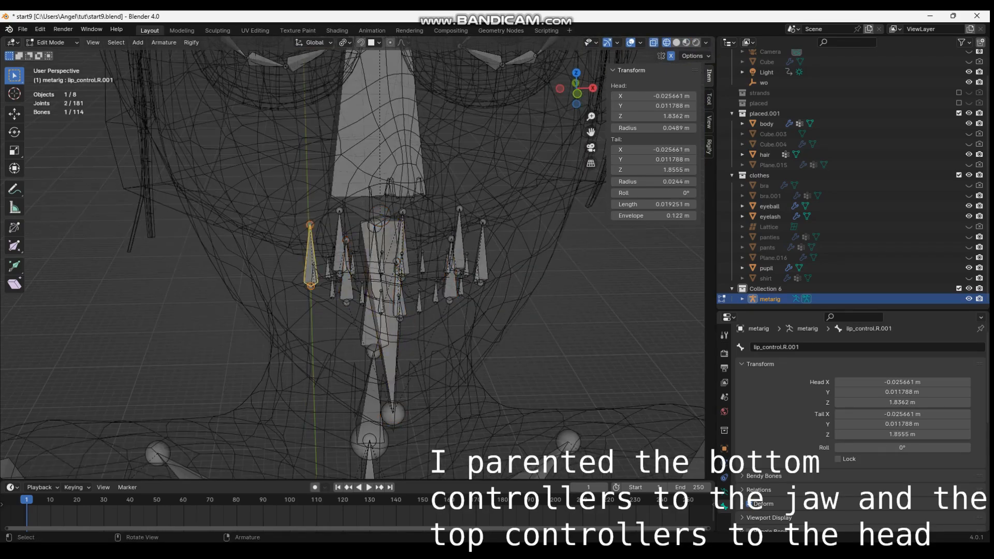
Parent the five upper and corner lip controllers to the head bone spine.006 with Keep Offset
click(310, 249)
middle_drag(310, 248, 277, 254)
shift+click(302, 233)
shift+click(489, 205)
middle_drag(497, 220, 544, 195)
click(497, 184)
Select the upper, lower and corner lip controllers, move them to a bone collection and hide them
click(724, 491)
scroll(808, 440, down, 20)
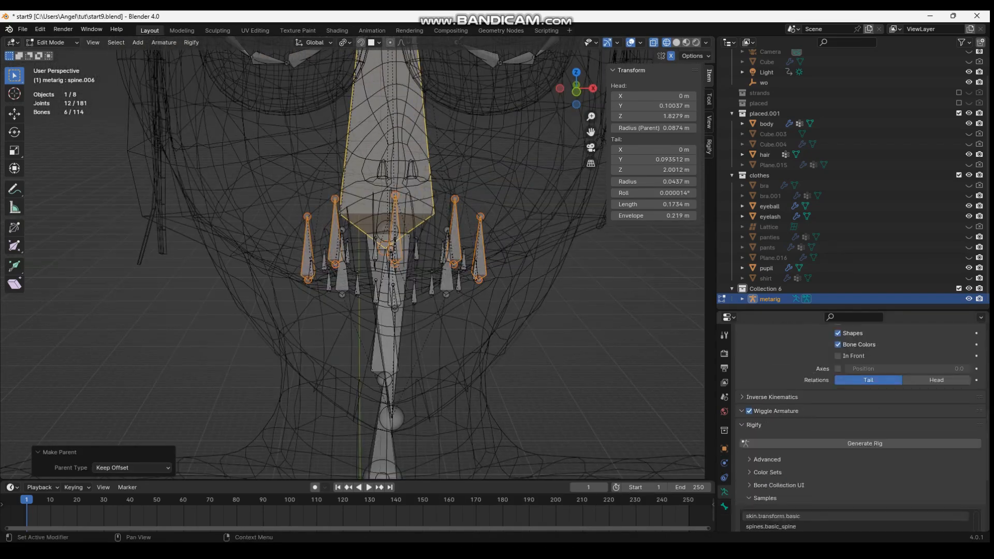
scroll(859, 425, up, 20)
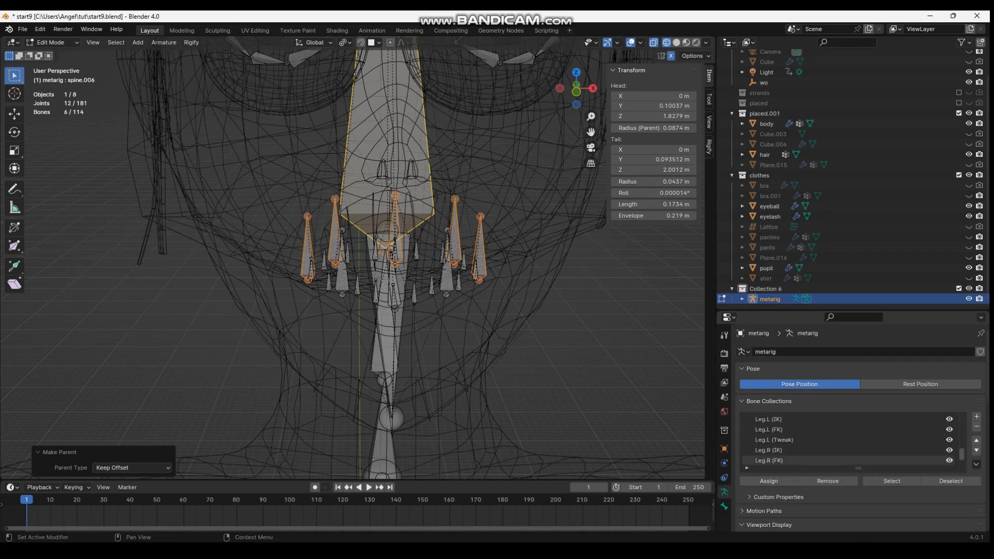
middle_drag(414, 222, 486, 222)
scroll(391, 269, up, 1)
click(390, 283)
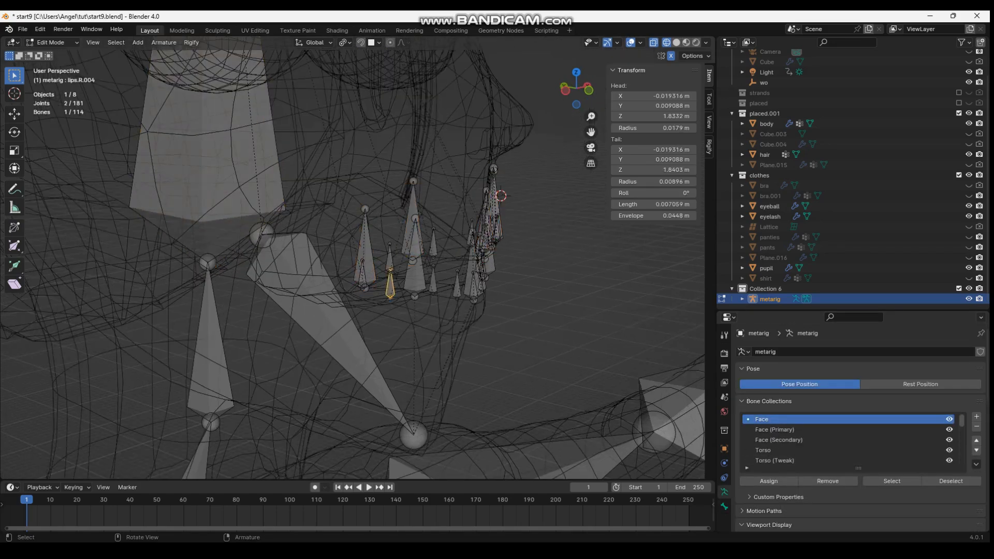
scroll(373, 264, up, 1)
click(361, 258)
shift+click(422, 217)
middle_drag(421, 217, 375, 222)
shift+click(370, 290)
shift+click(525, 228)
middle_drag(525, 227, 508, 219)
shift+click(540, 248)
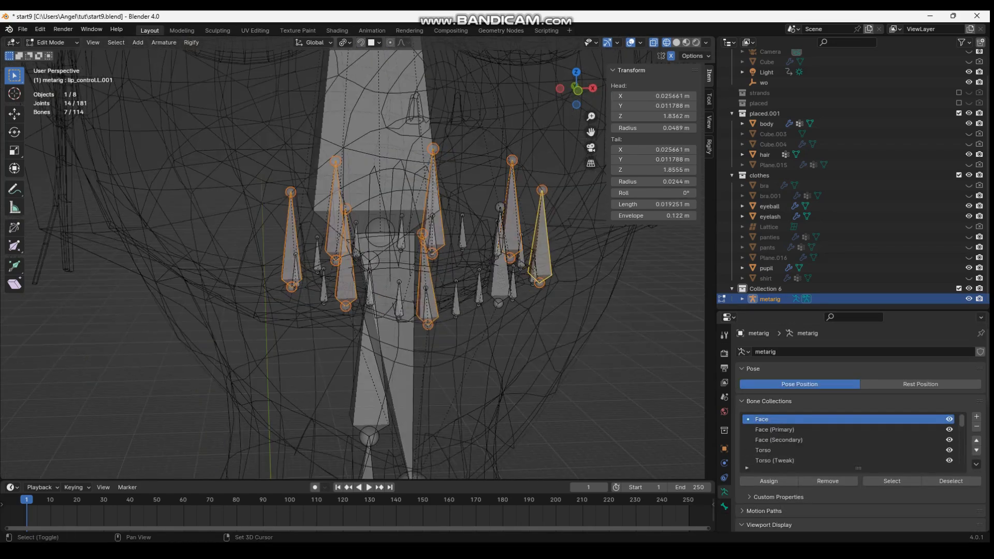
key(m)
click(498, 314)
key(h)
Select the lip tweak bones, move them to a bone collection and hide them
middle_drag(331, 238, 445, 236)
drag(392, 206, 551, 306)
shift+drag(469, 188, 559, 267)
key(m)
click(558, 280)
click(559, 281)
mouse_move(559, 281)
middle_down()
mouse_move(573, 290)
mouse_move(561, 280)
middle_up()
drag(396, 200, 493, 311)
shift+drag(392, 180, 580, 287)
key(h)
Switch to solid display and hide the facial bones around the eyes, cheeks and mouth
middle_drag(581, 288, 616, 223)
scroll(674, 215, down, 3)
scroll(352, 259, down, 3)
key(shift+z)
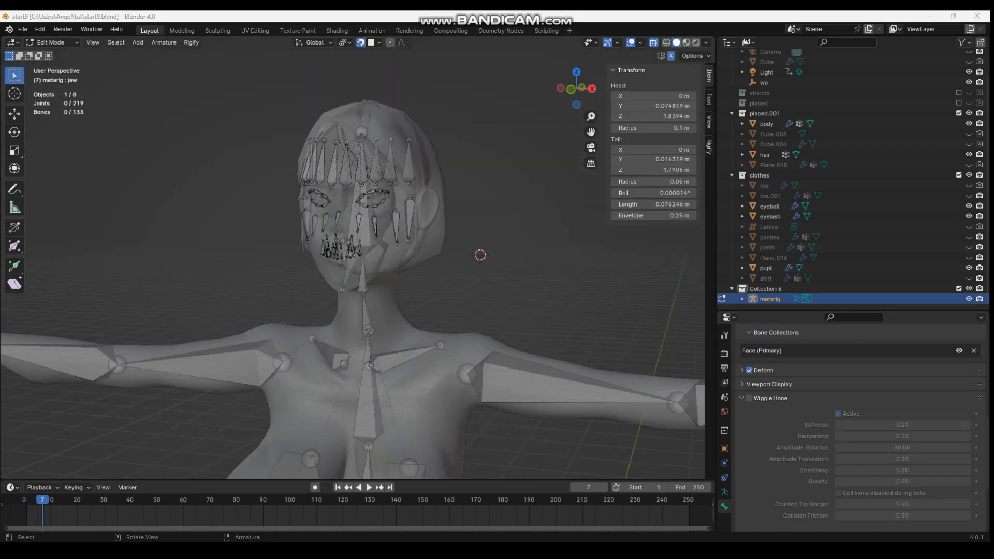
scroll(329, 223, up, 3)
shift+middle_drag(311, 170, 309, 222)
scroll(330, 223, down, 3)
drag(272, 197, 482, 353)
key(h)
Select the four fringe bones on the character's left side and hide them
middle_drag(482, 353, 517, 352)
ctrl+drag(295, 218, 362, 253)
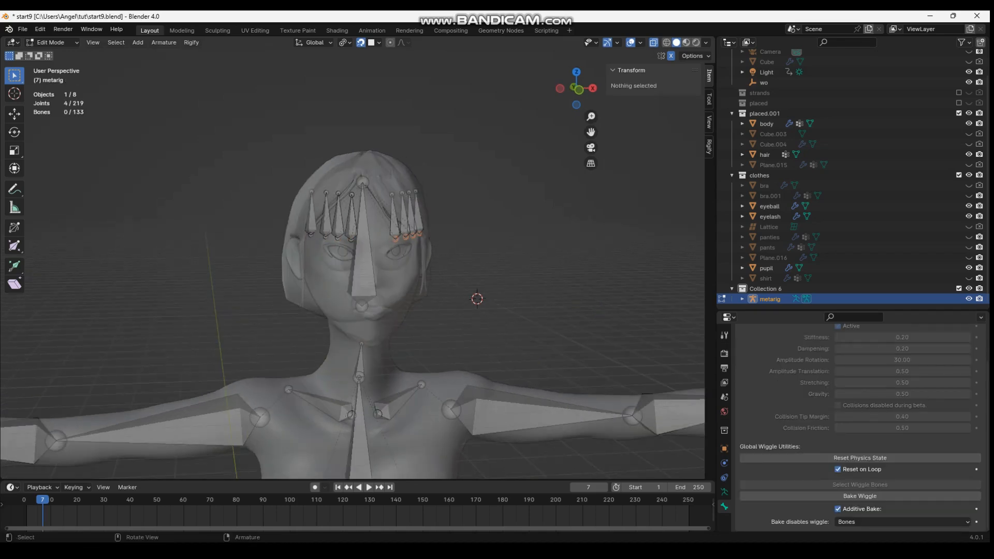
drag(383, 182, 445, 244)
key(h)
Add a new bone to the metarig in Edit Mode and move it in front of the face
scroll(445, 244, up, 3)
middle_drag(445, 243, 439, 247)
scroll(439, 246, down, 3)
key(shift+a)
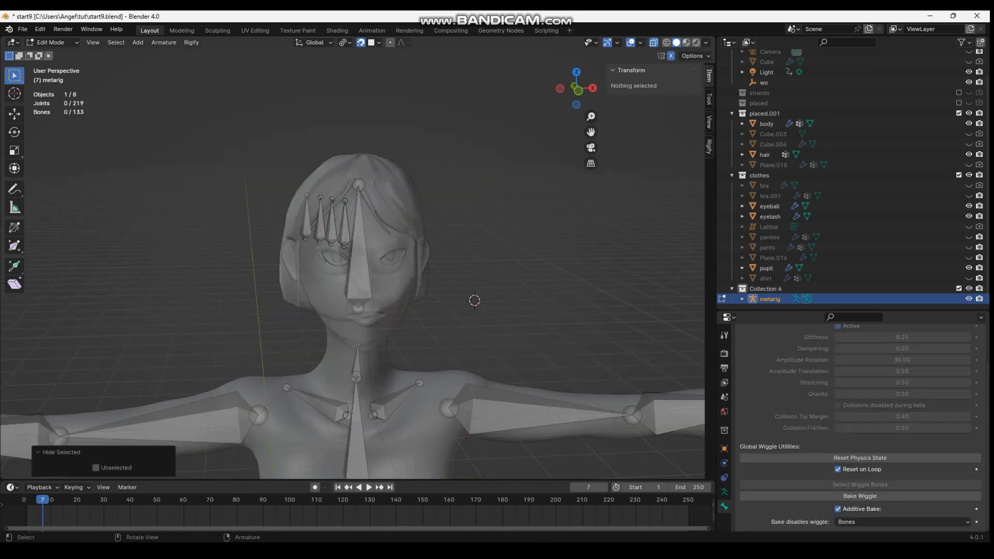
click(474, 289)
key(ctrl+Tab)
click(572, 484)
key(ctrl+Tab)
key(Tab)
middle_drag(466, 305, 373, 311)
key(g)
click(310, 233)
Switch to wireframe display and move the new bone over the brow on the character's left side
middle_drag(310, 233, 409, 233)
key(g)
click(392, 241)
scroll(393, 241, up, 6)
click(472, 104)
key(g)
click(402, 222)
key(shift+z)
click(455, 213)
key(g)
click(459, 203)
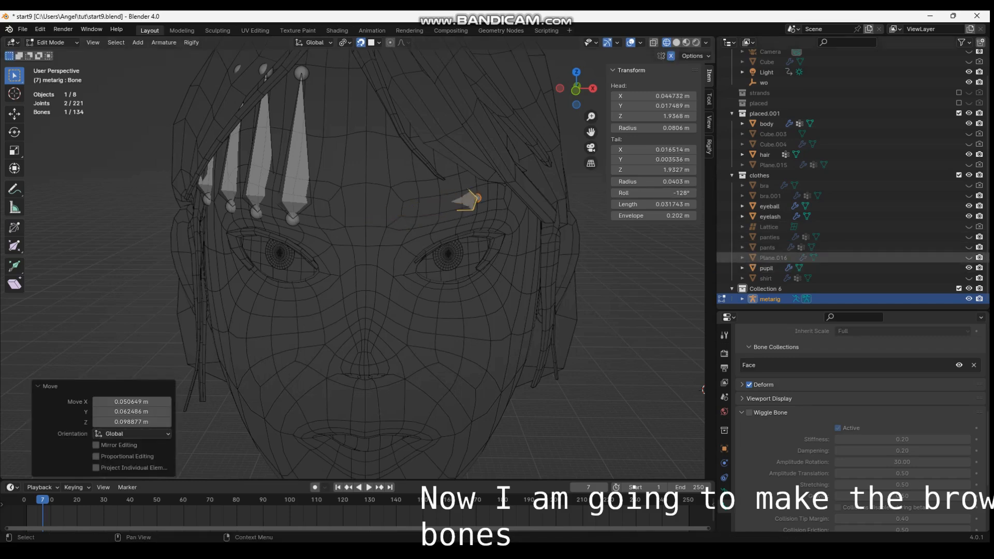
Show the Plane.016 eyebrow mesh and move the bone's two ends to the inner and outer ends of the left eyebrow
click(968, 258)
click(407, 212)
key(g)
click(397, 228)
click(478, 198)
key(g)
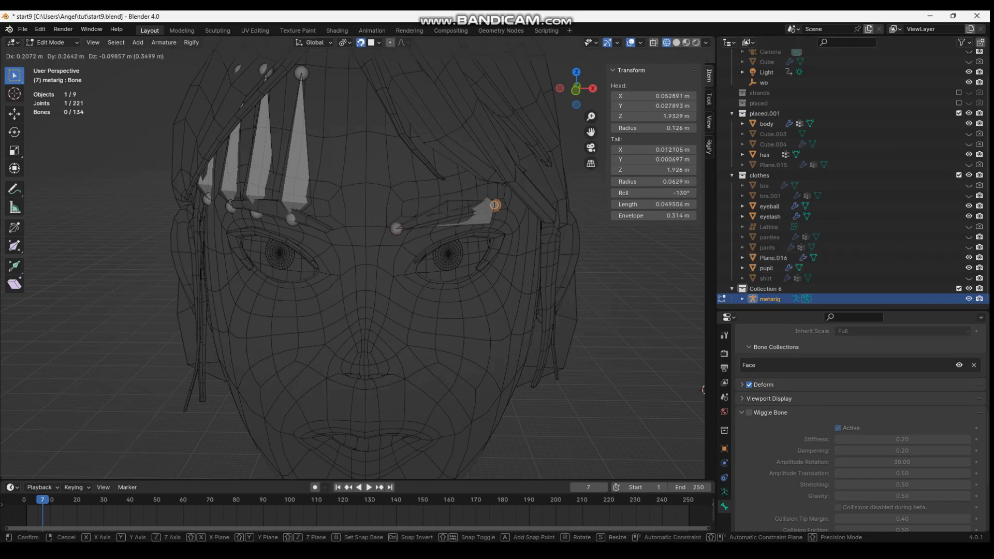
click(500, 206)
Subdivide the brow bone once and clear the parent between the two halves
click(484, 215)
right_click(483, 218)
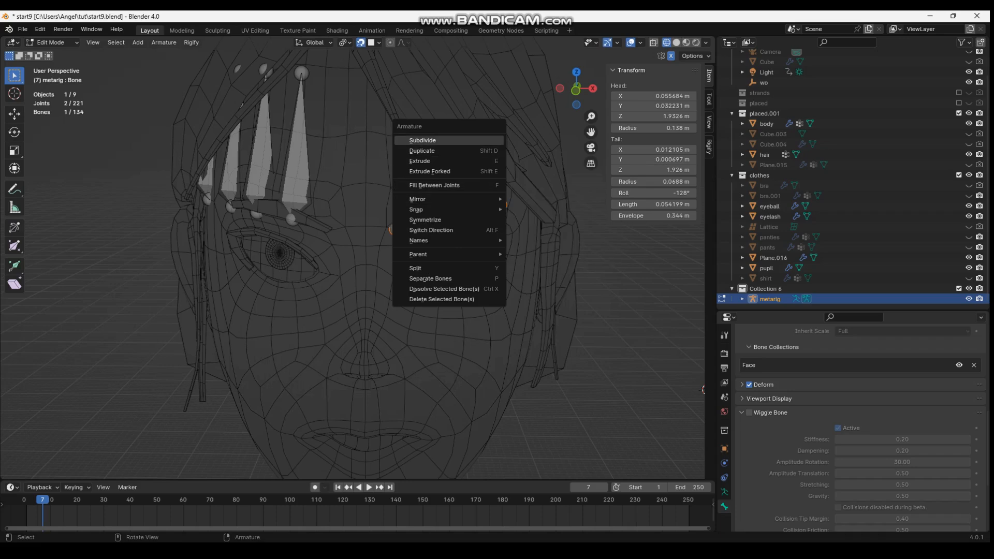
click(476, 141)
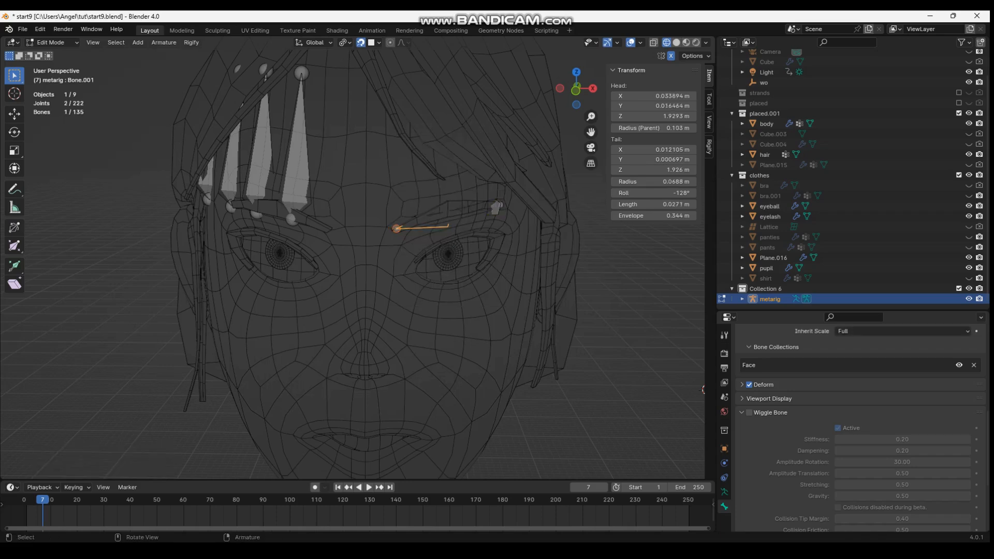
click(455, 215)
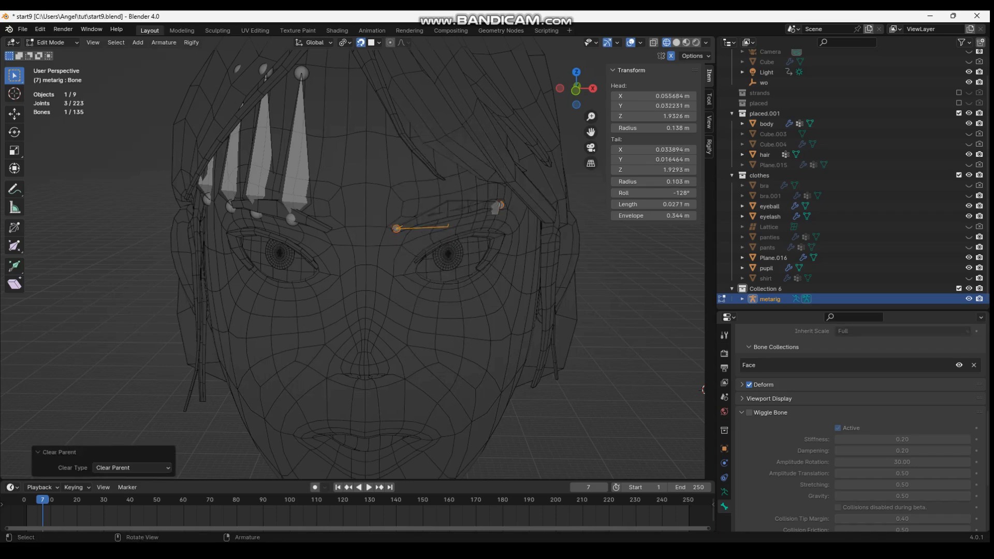
key(shift+z)
middle_drag(465, 220, 472, 211)
Set the transform orientation to Normal and extrude a bone along its local Y axis from the brow's inner end
click(314, 43)
click(305, 95)
key(e)
key(z)
key(y)
click(374, 248)
middle_drag(374, 249, 375, 263)
click(387, 269)
click(387, 270)
Extrude a short bone along the local Y axis from the middle brow joint and separate it from the armature
click(477, 240)
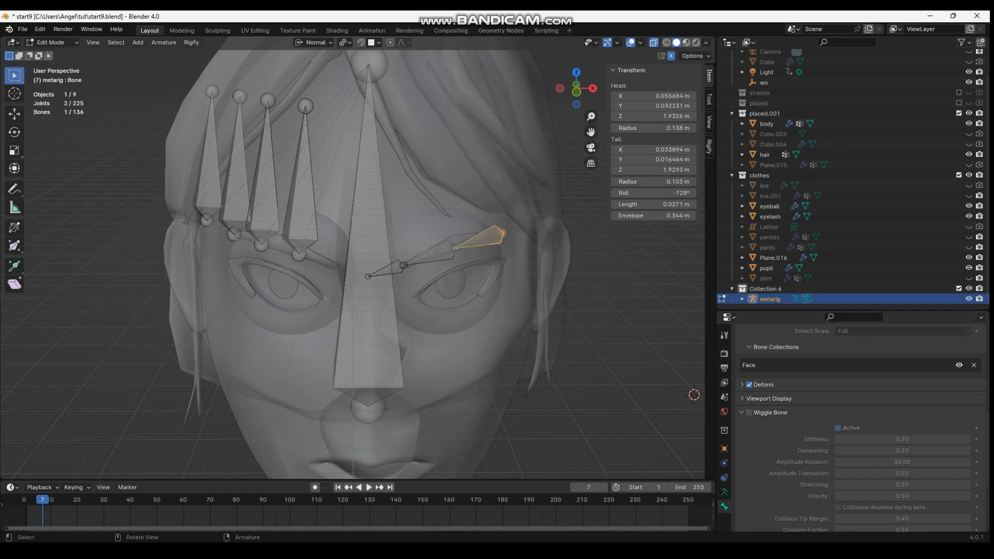
middle_drag(477, 239, 466, 235)
key(z)
key(y)
click(425, 247)
click(426, 245)
alt+click(427, 245)
click(427, 254)
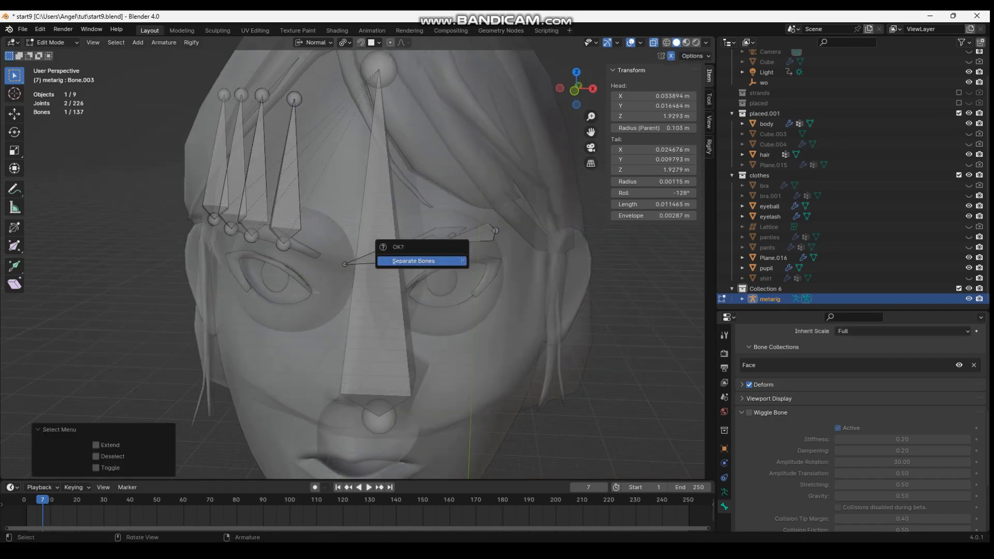
click(414, 260)
click(469, 234)
key(e)
key(y)
key(Escape)
key(ctrl+z)
Extrude a bone along its local Y axis from the brow's outer end and clear its parent
click(495, 231)
key(e)
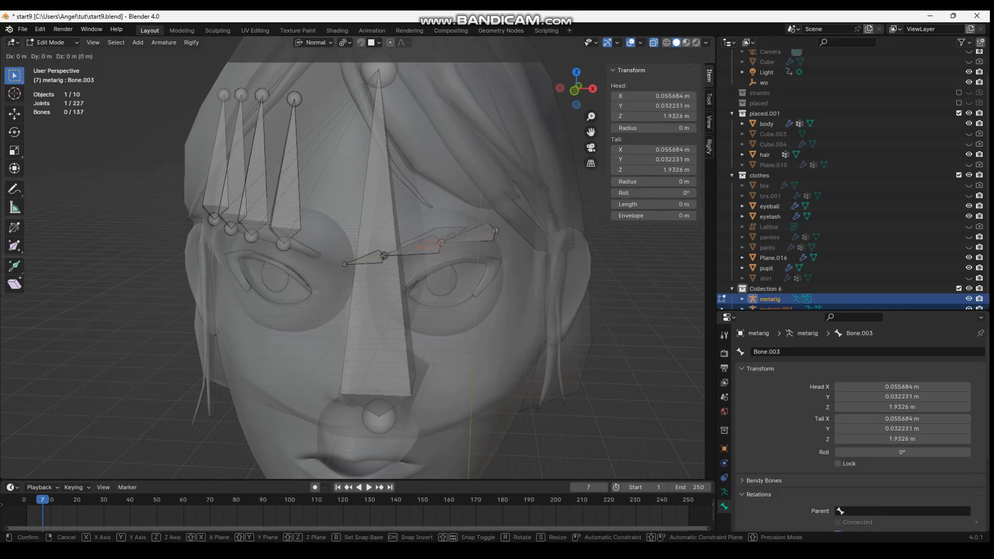
key(Escape)
key(e)
key(y)
key(Return)
click(460, 240)
key(g)
key(y)
key(Escape)
key(alt+p)
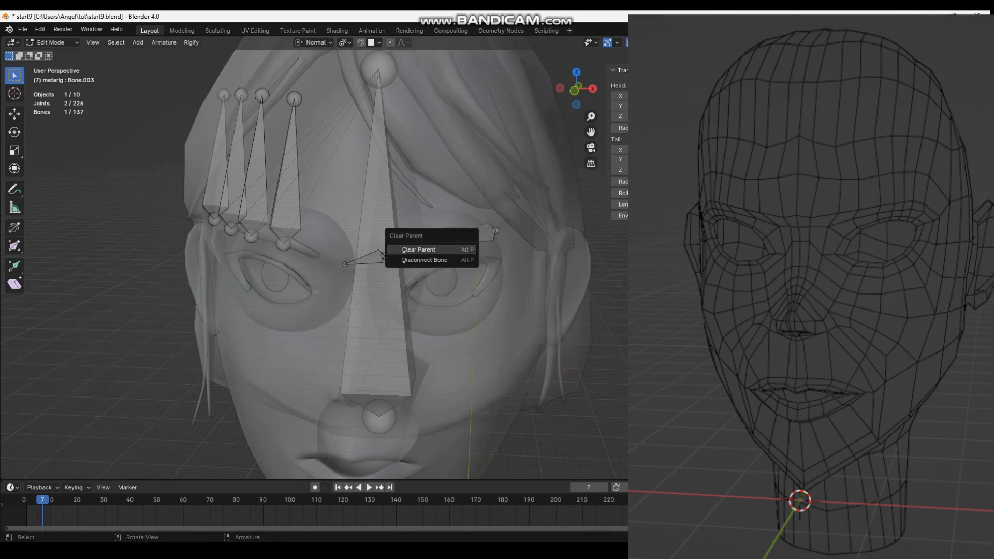
click(461, 248)
Slide the outer bone along its local Y axis past the brow's outer end and switch its direction
key(g)
key(y)
click(514, 236)
right_click(509, 232)
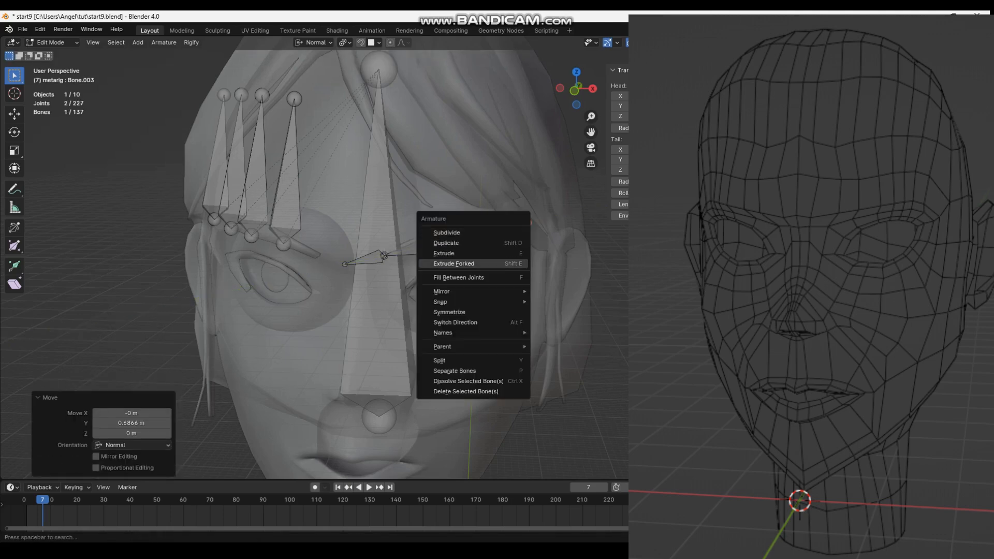
click(506, 322)
Rename the inner brow bone as brow.L
click(421, 249)
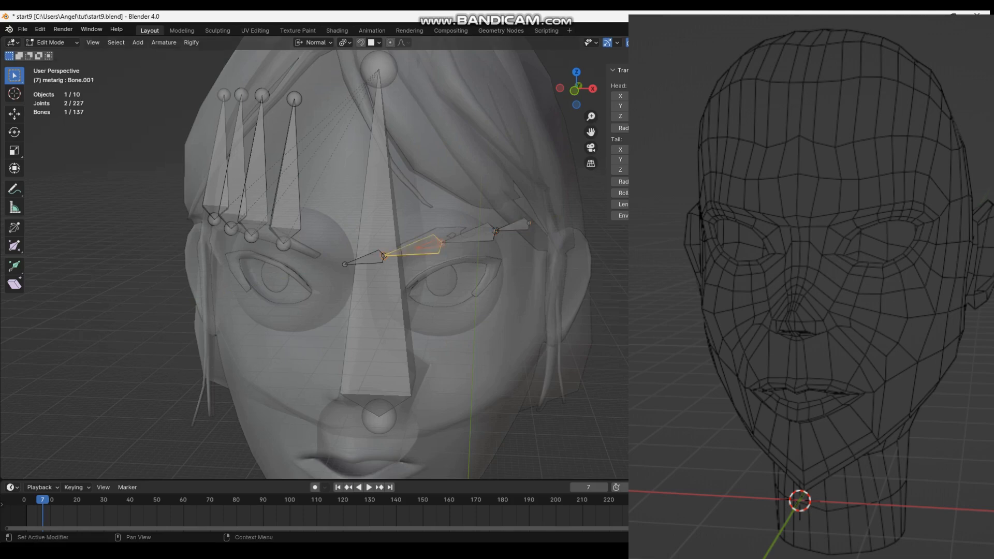
click(472, 236)
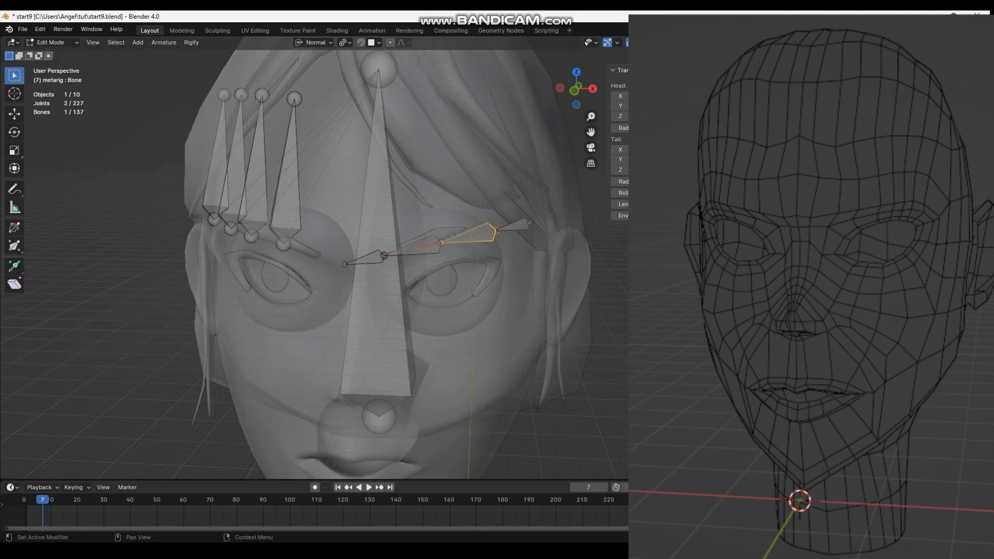
click(513, 226)
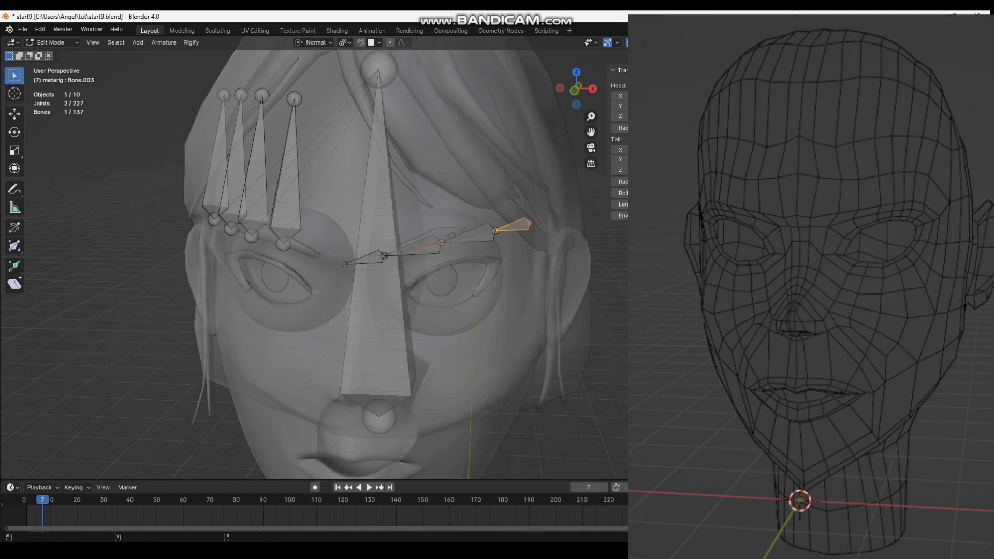
double_click(828, 352)
key(ctrl+v)
key(Return)
Clear the parent of the inner brow bone
click(492, 231)
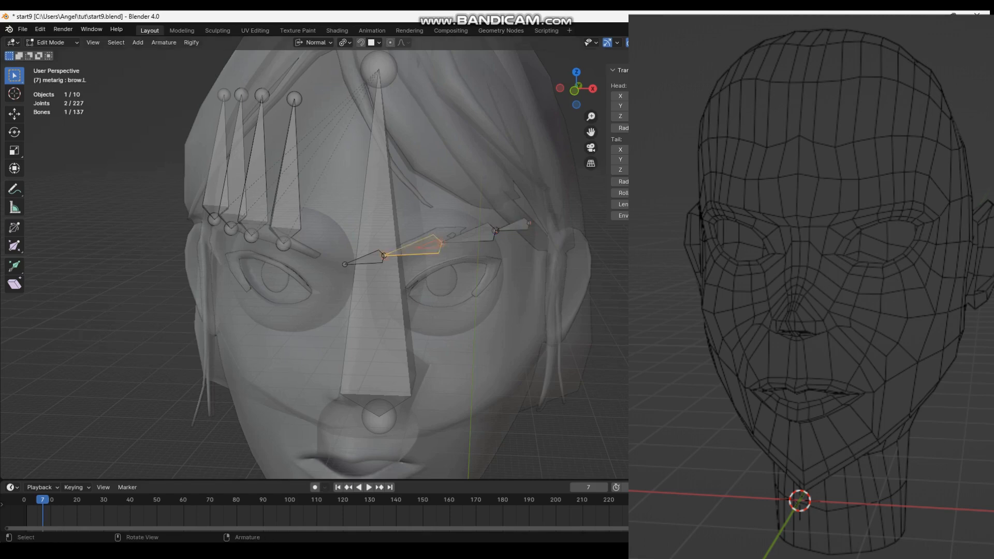
alt+click(436, 242)
click(435, 254)
click(413, 251)
middle_drag(413, 250, 436, 272)
scroll(391, 254, up, 4)
key(alt+p)
click(425, 267)
click(414, 295)
click(409, 271)
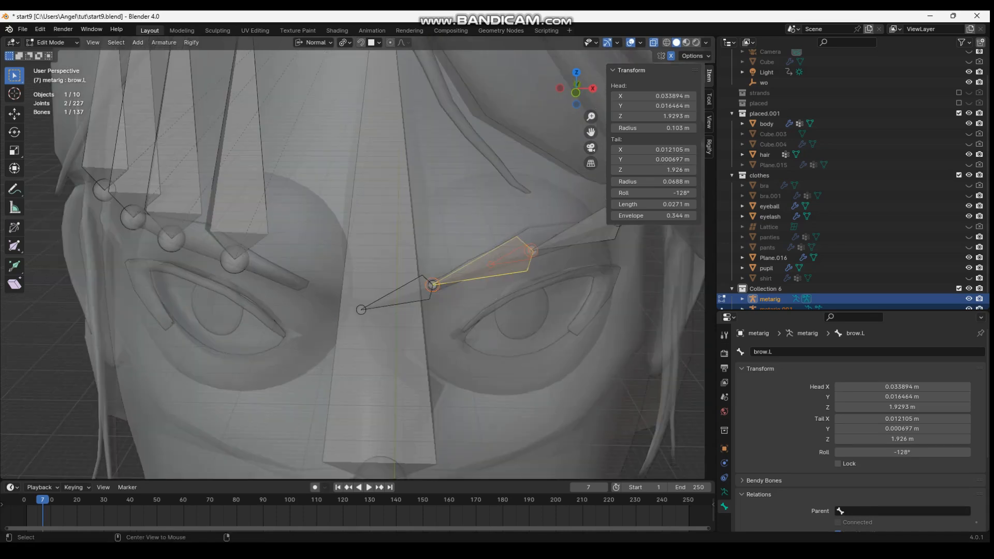
Rename the controller bone at the brow's outer end as browController.L
alt+click(519, 253)
click(382, 245)
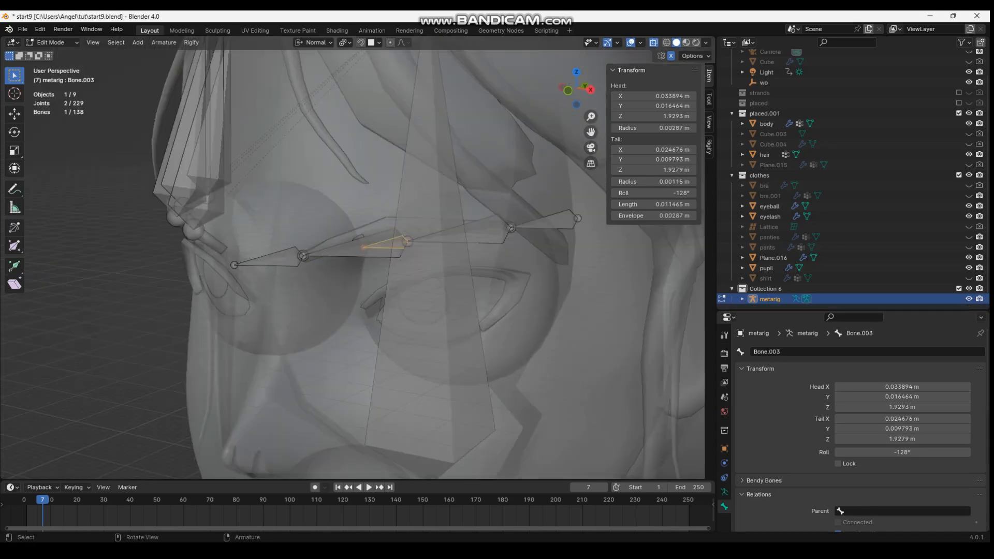
click(545, 223)
click(357, 249)
click(384, 245)
double_click(768, 351)
click(546, 221)
double_click(776, 352)
key(ctrl+c)
key(Return)
Give the middle and inner brow controller bones the same browController.L name
click(386, 245)
double_click(776, 352)
key(ctrl+v)
key(Return)
click(273, 258)
double_click(777, 352)
key(ctrl+v)
key(Return)
Set the bendy bone segments to 10 on both brow.L and brow.L.001
middle_drag(370, 254, 384, 253)
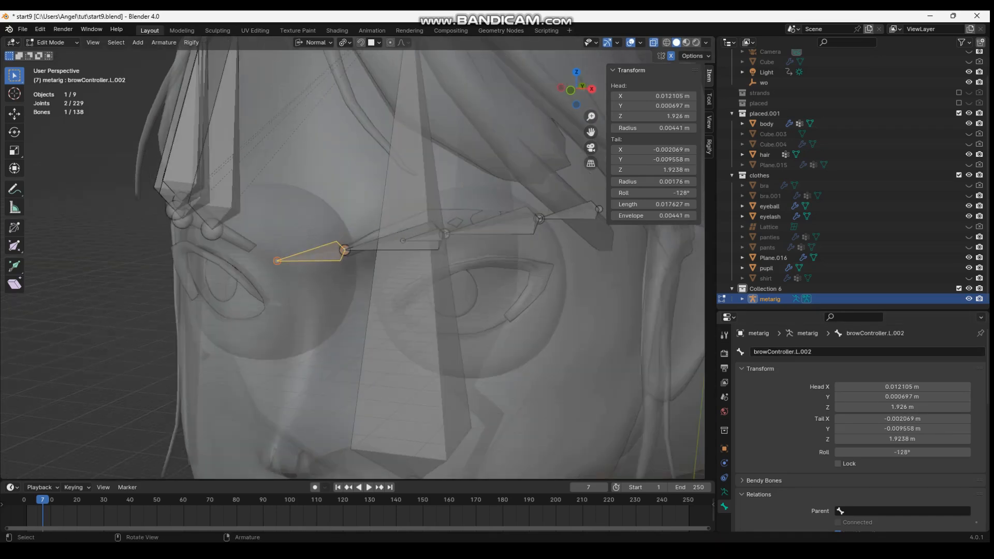
click(392, 242)
scroll(859, 430, down, 10)
scroll(828, 429, up, 10)
click(763, 481)
scroll(828, 466, down, 4)
double_click(901, 413)
text(10)
key(Return)
click(494, 226)
double_click(902, 413)
text(10)
key(Return)
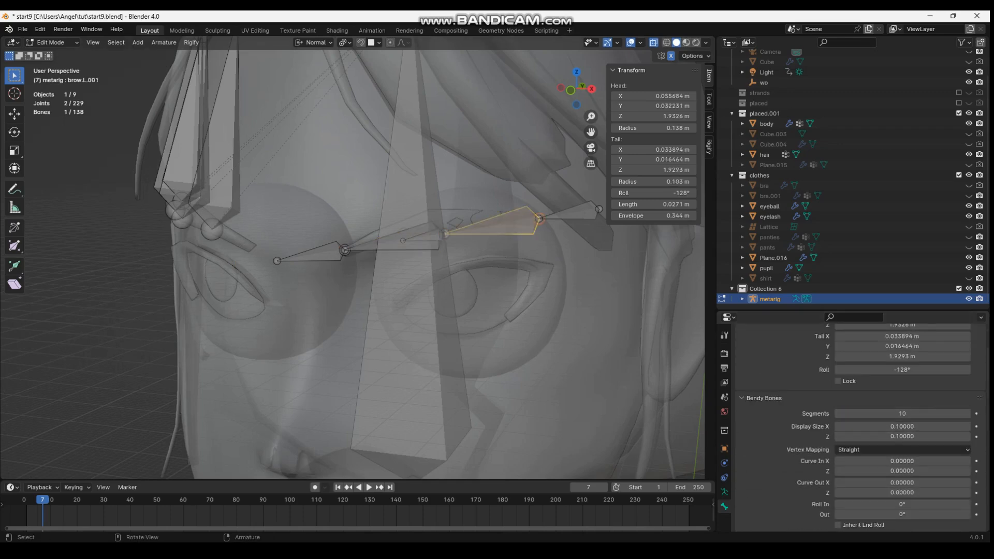
Change the start and end handle types of brow.L.001 and assign brow controller bones as its custom handles
click(392, 243)
click(494, 226)
scroll(854, 406, down, 9)
click(853, 405)
click(852, 427)
click(851, 437)
click(850, 459)
click(861, 416)
text(brow)
click(861, 450)
click(861, 447)
text(brow)
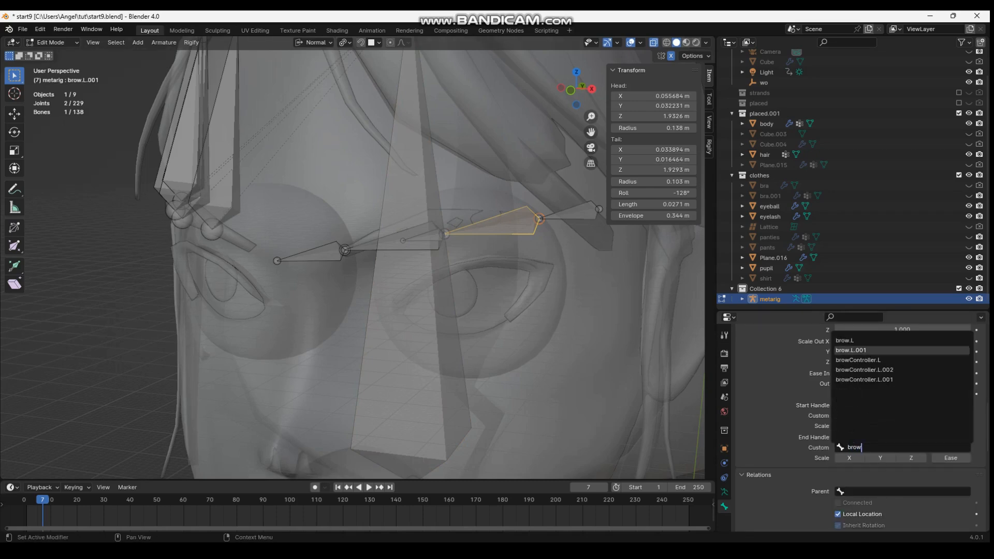
click(861, 369)
Change the start and end handle types of brow.L and assign brow controller bones as its custom handles
click(409, 241)
click(853, 405)
click(851, 428)
click(861, 416)
text(brow)
click(861, 451)
click(852, 438)
click(851, 460)
click(860, 448)
text(brow)
click(860, 379)
Switch the metarig to Pose Mode with the face in view
scroll(455, 388, down, 3)
middle_drag(456, 388, 488, 395)
key(ctrl+Tab)
click(408, 395)
shift+middle_drag(409, 395, 366, 425)
scroll(859, 450, down, 15)
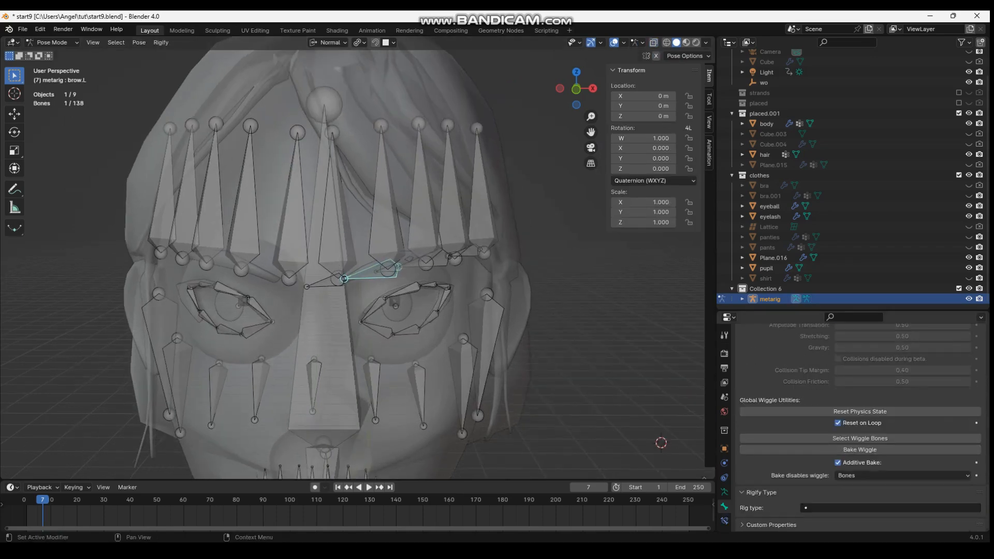
Select the left brow bones with their brow controllers and set their Rigify rig type to basic.super_copy
scroll(331, 290, up, 2)
click(245, 282)
middle_drag(290, 282, 220, 274)
shift+click(295, 265)
shift+click(290, 268)
shift+click(372, 254)
shift+click(451, 245)
click(869, 508)
click(841, 430)
click(849, 508)
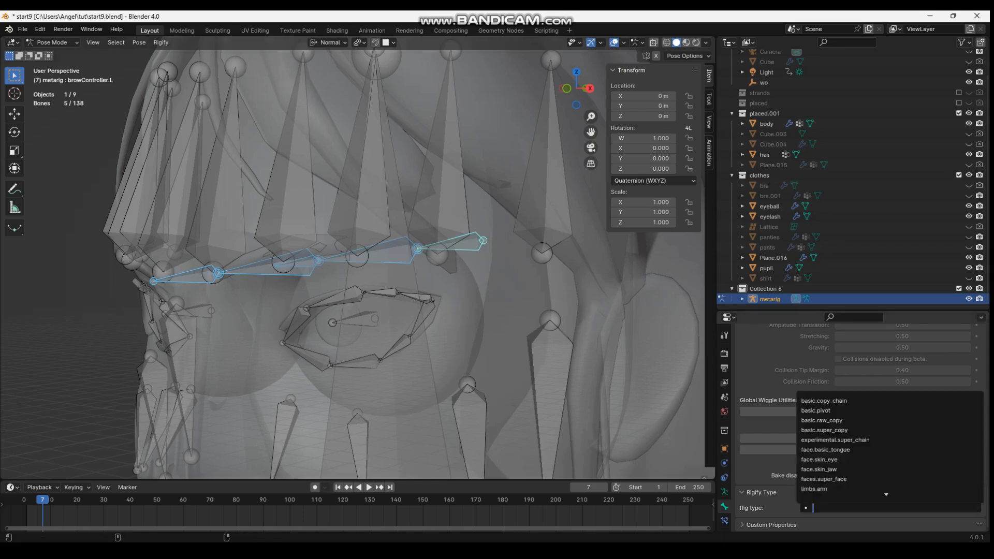
click(841, 430)
Turn off Deform for the left brow controller bones and choose a control widget for them
scroll(839, 447, down, 4)
middle_drag(486, 321, 510, 322)
click(481, 246)
click(334, 267)
shift+click(481, 247)
shift+click(228, 280)
click(746, 491)
click(874, 476)
click(861, 399)
Turn off the Control option for brow.L and brow.L.001, keeping Deform on, and save the file
middle_drag(486, 321, 507, 321)
click(339, 253)
click(745, 463)
click(440, 247)
click(746, 462)
key(ctrl+s)
scroll(357, 259, down, 2)
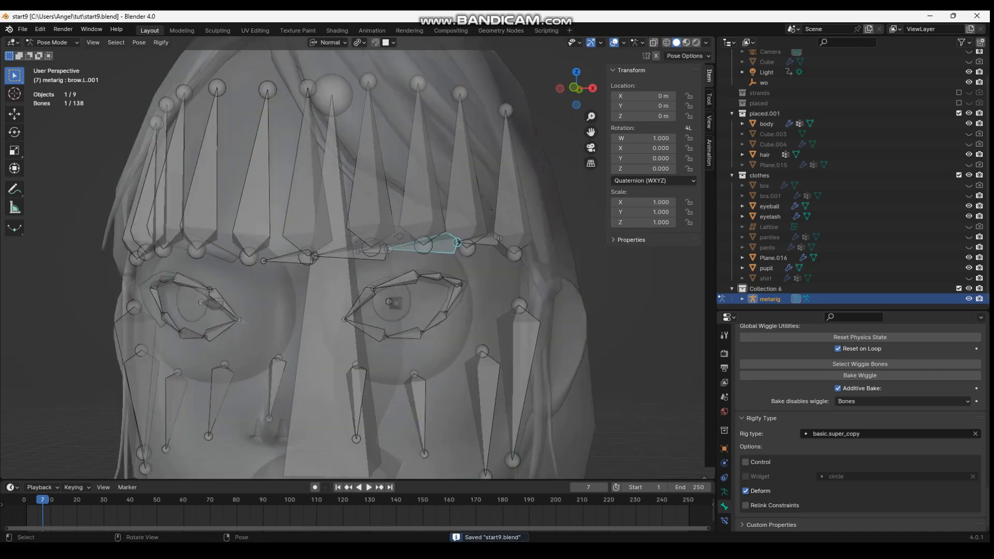
Switch to Edit Mode and symmetrize the left brow bones and brow controllers to the other side
key(Tab)
click(286, 272)
middle_drag(290, 280, 220, 291)
shift+click(290, 298)
shift+click(329, 293)
shift+click(386, 284)
shift+click(450, 273)
right_click(446, 281)
click(444, 271)
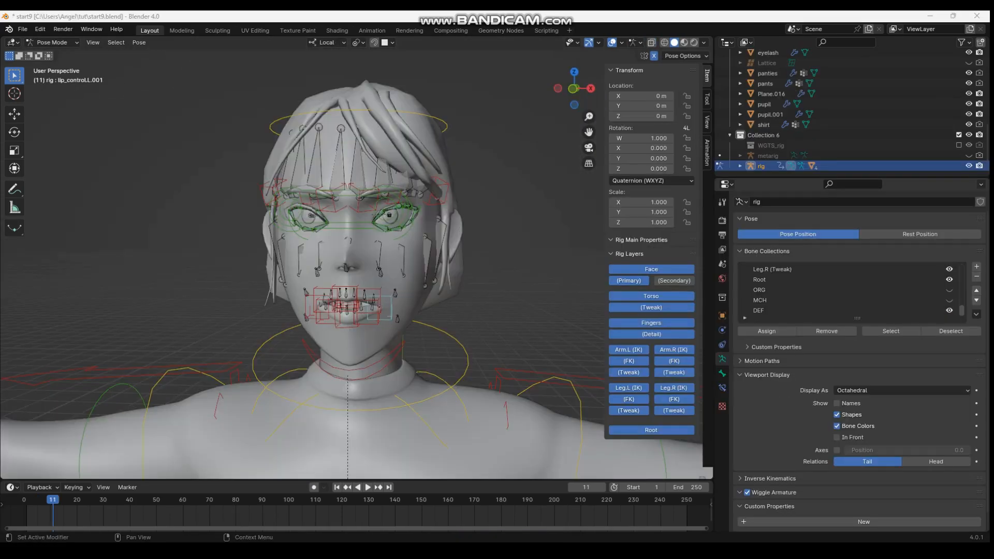
Test the upper lip on the generated rig by raising the lip_control_u and lip_control.L controllers
click(397, 319)
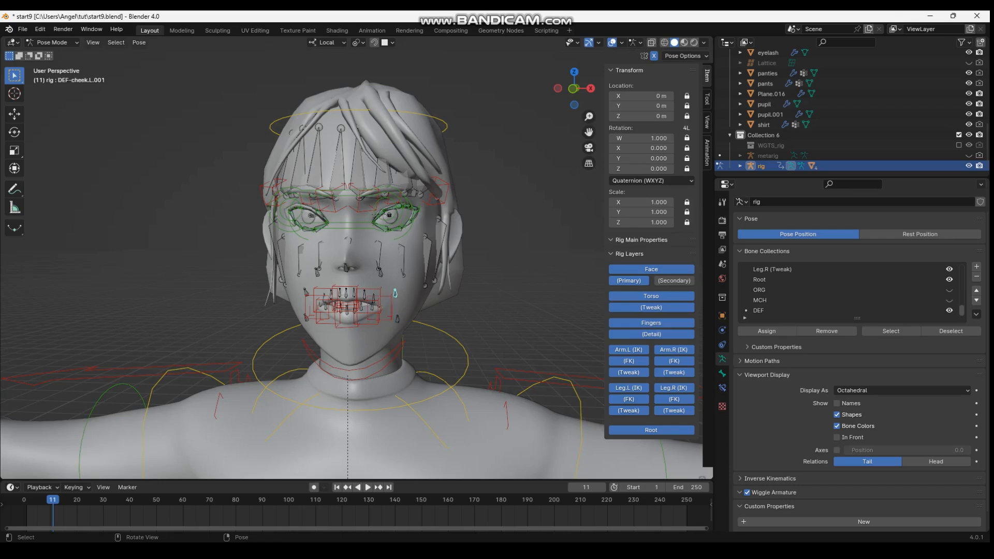
click(346, 267)
click(344, 287)
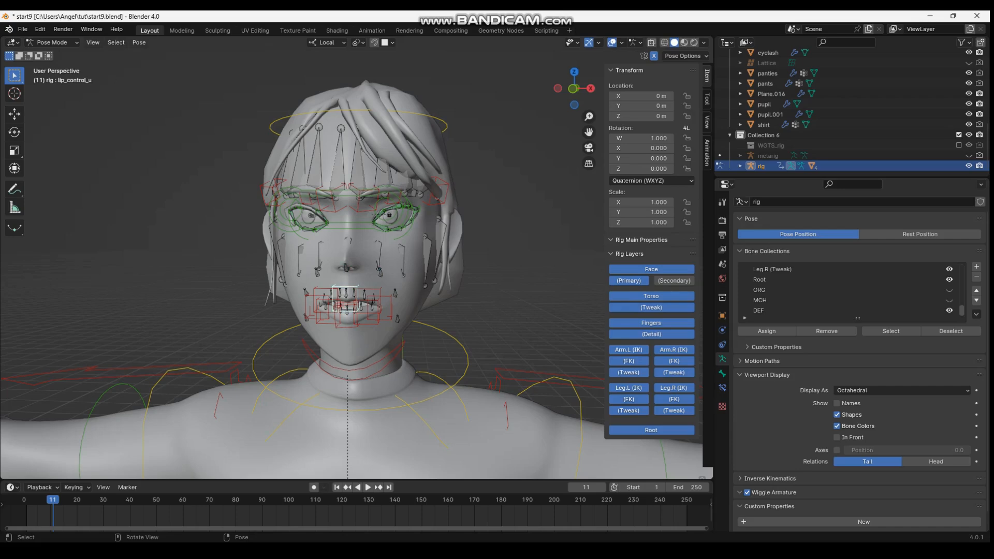
key(g)
click(346, 278)
click(358, 298)
key(g)
click(369, 286)
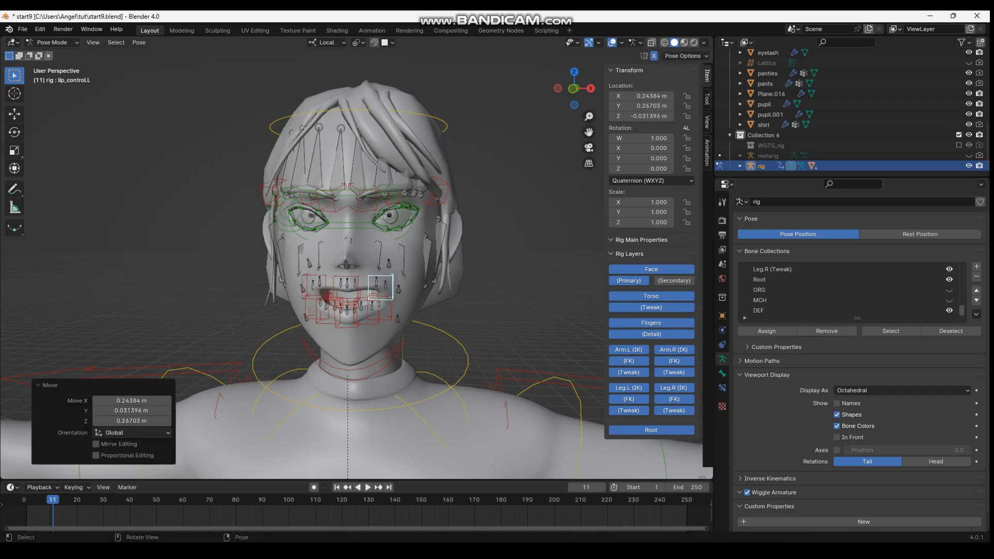
Pull lip_control.L.001 outward at the mouth corner and lower the bottom-lip controllers lip_control.L.002 and lip_control_b
click(377, 304)
key(g)
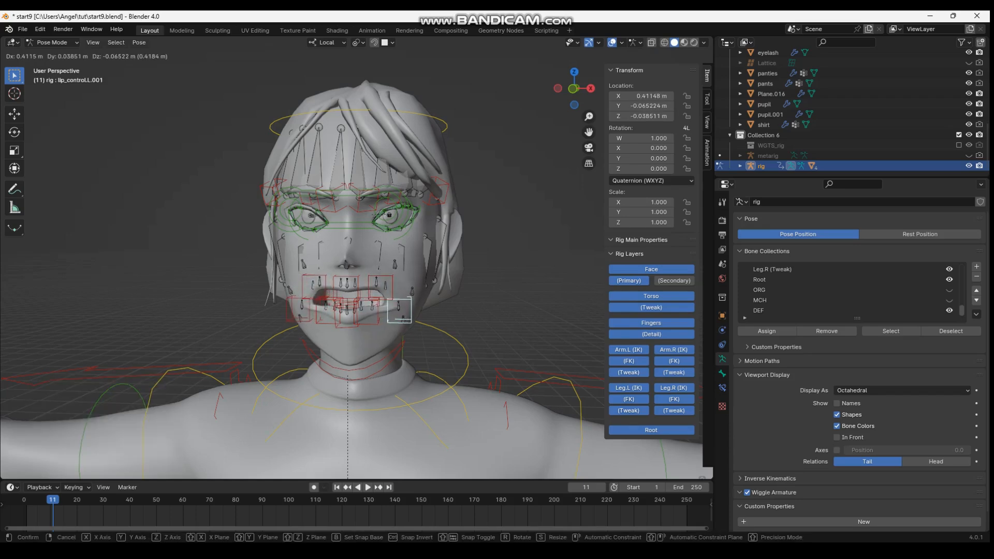
click(399, 309)
click(367, 311)
key(g)
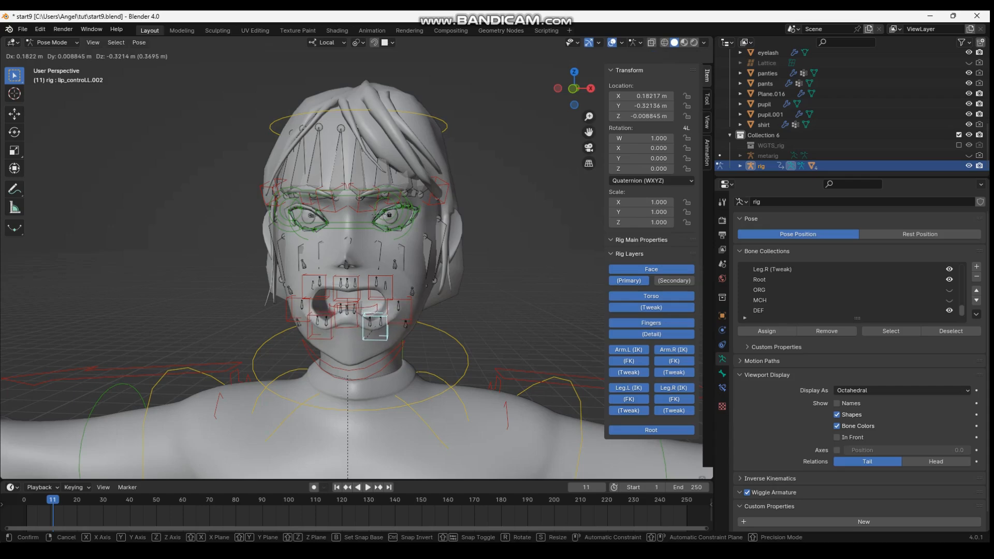
click(377, 328)
click(346, 314)
key(g)
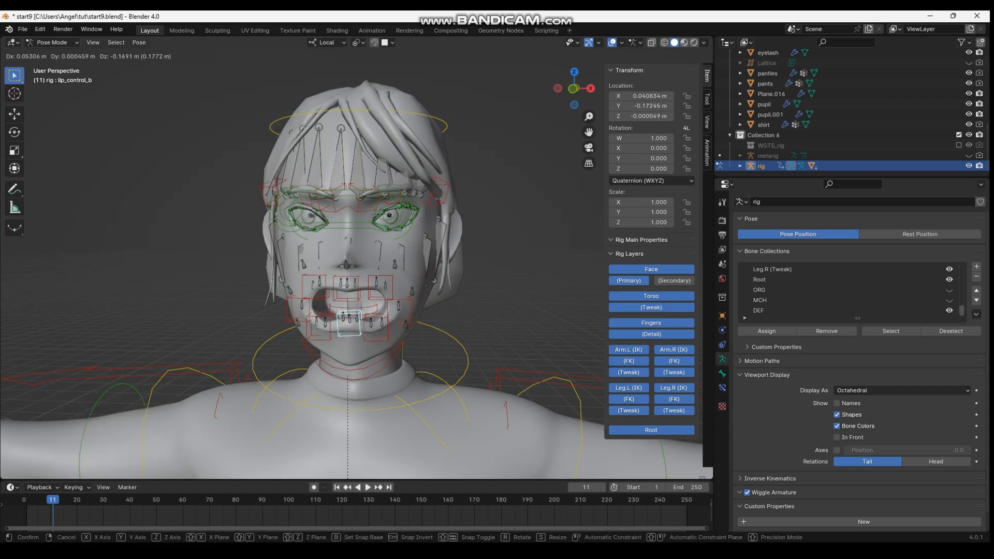
click(348, 327)
Move lip_control.L.002 further down and outward, and raise the mouth-corner controller lip_control.L.001
click(377, 328)
key(g)
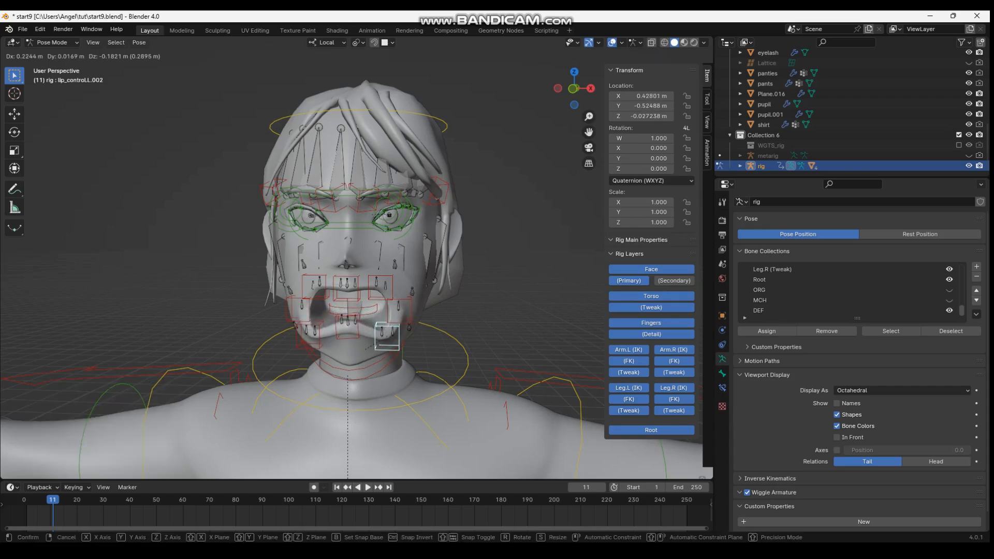
click(388, 337)
click(398, 325)
key(g)
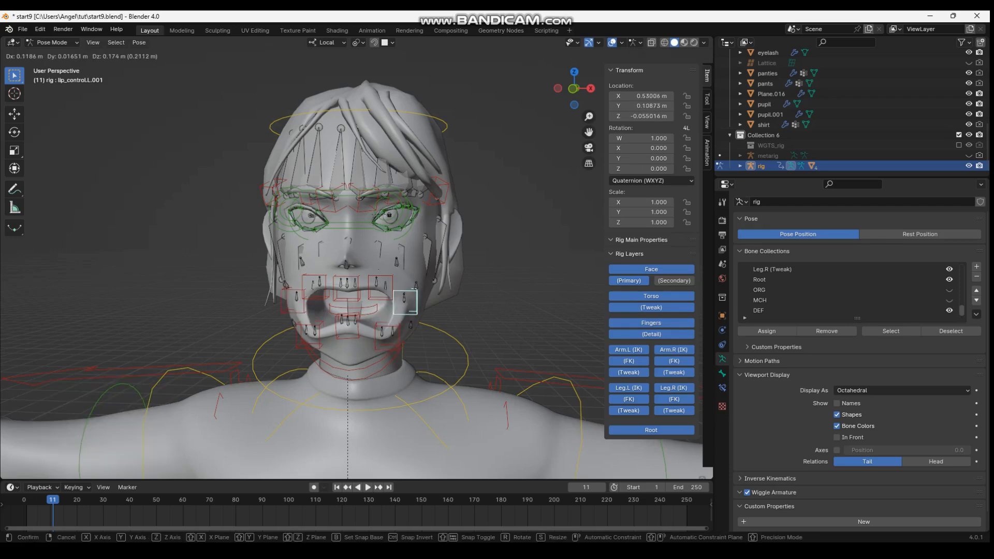
click(407, 298)
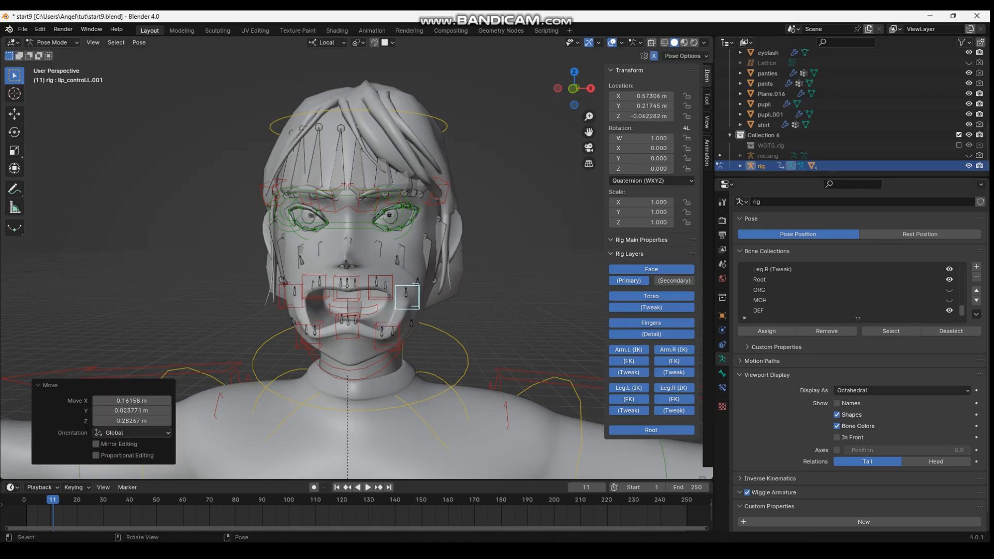
key(g)
click(407, 298)
Bring lip_control.L, lip_control.L.001 and lip_control.L.002 back in toward the mouth and save the file
click(389, 290)
key(g)
click(377, 303)
click(396, 298)
key(g)
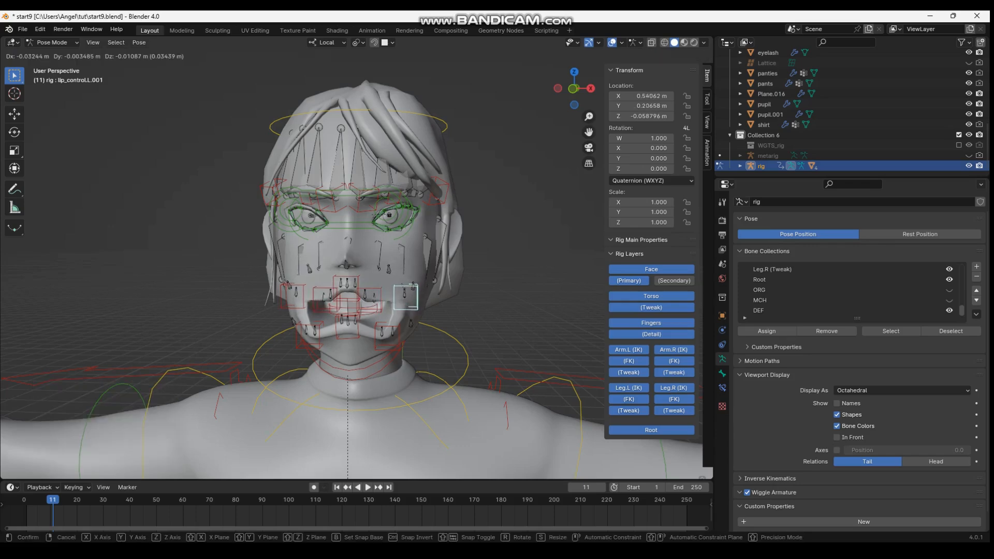
click(375, 307)
click(386, 325)
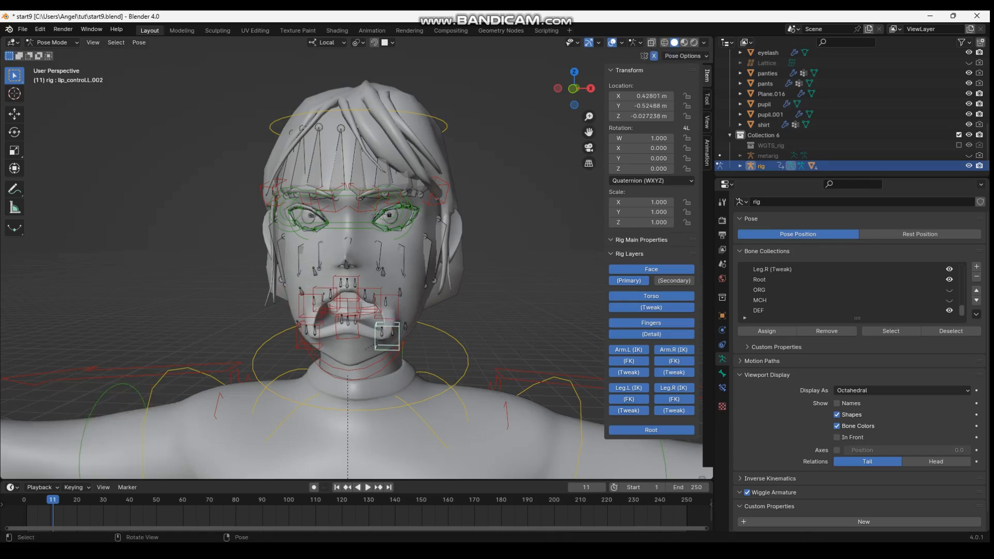
key(g)
click(376, 310)
key(ctrl+s)
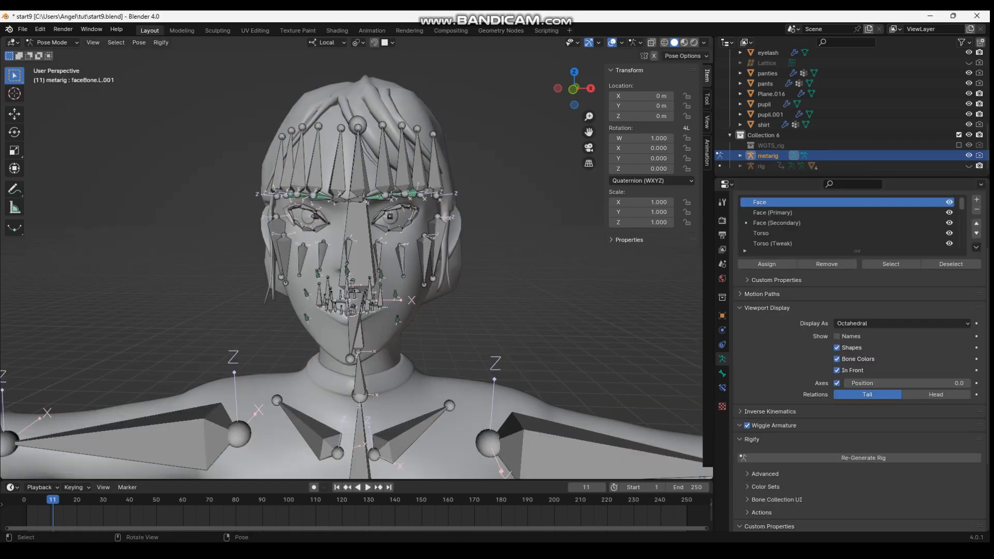
Examine the metarig's face bones along the left cheek and its forehead bones one by one
click(348, 251)
click(379, 255)
click(401, 259)
click(425, 256)
click(436, 246)
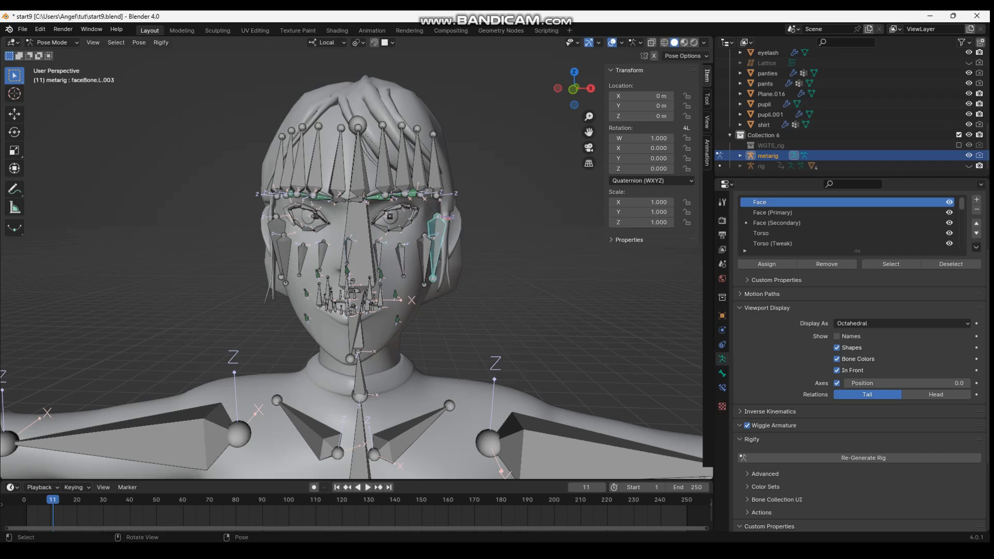
click(435, 172)
click(419, 170)
click(403, 170)
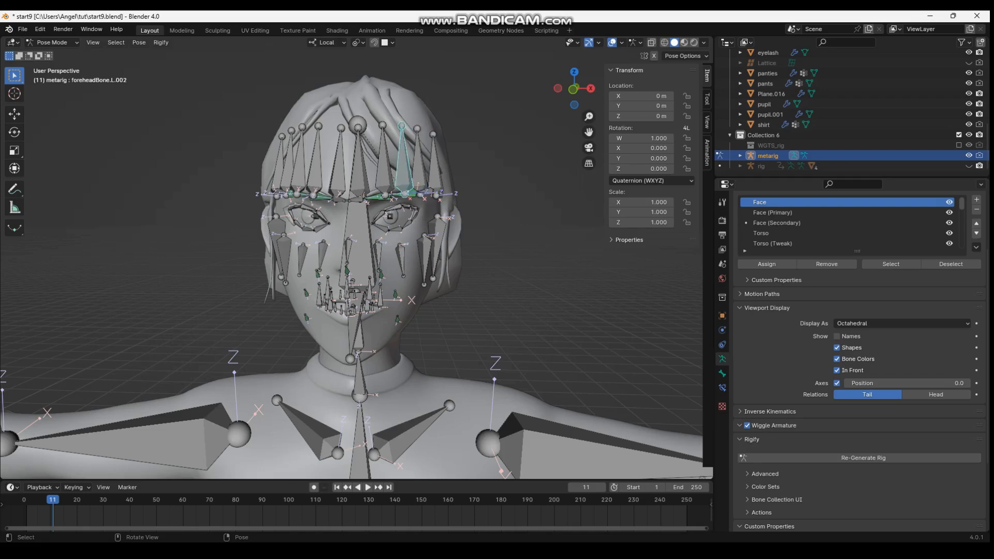
click(384, 170)
click(361, 171)
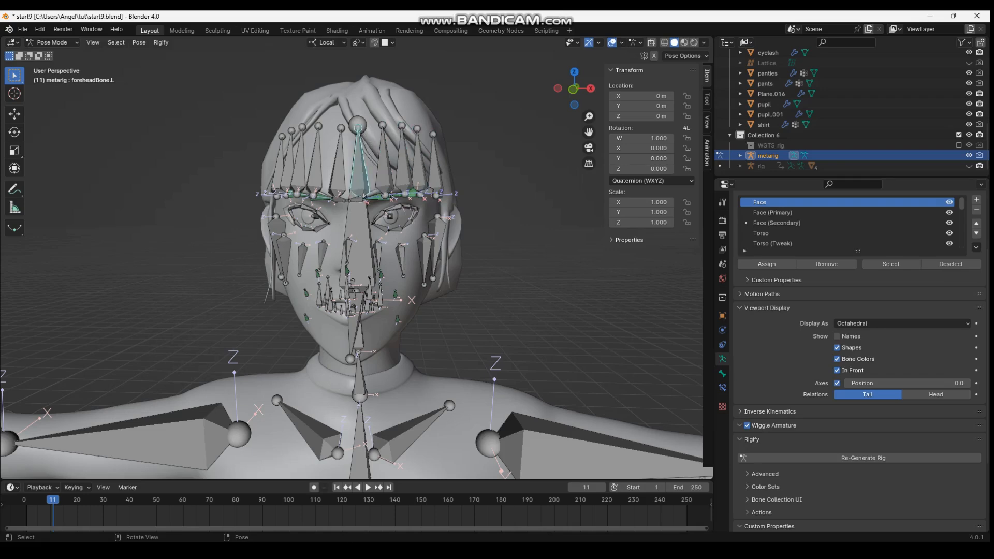
middle_drag(360, 170, 316, 177)
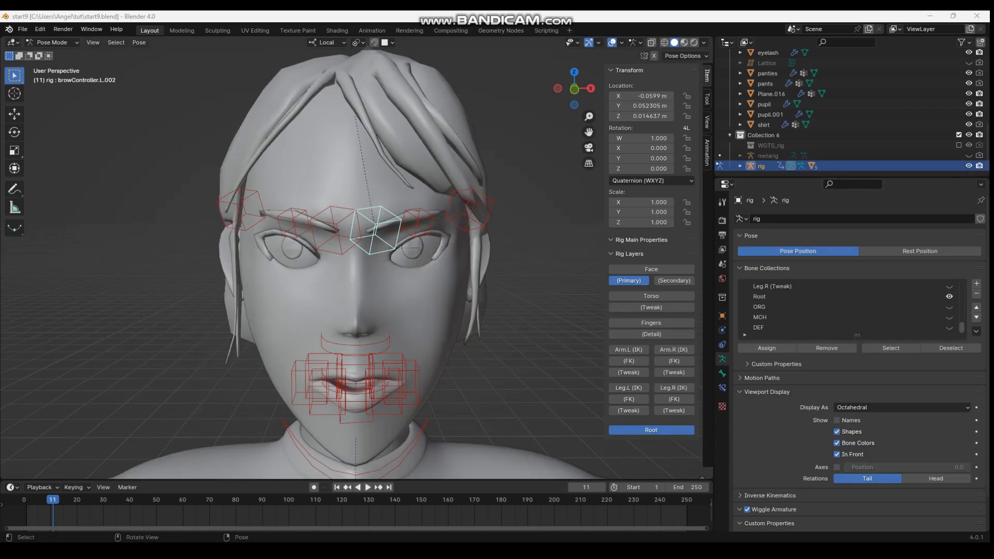
key(alt+a)
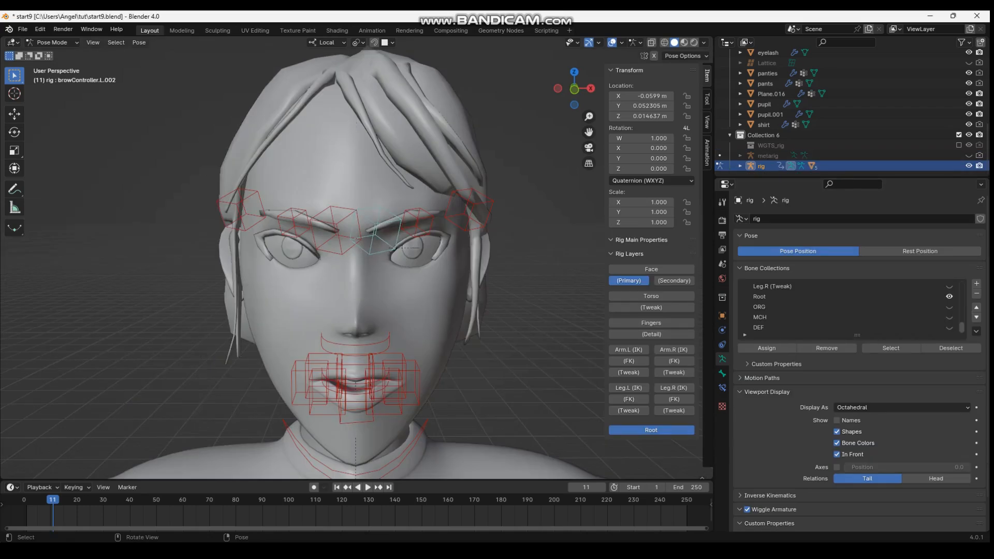
Reposition browController.L.002 near the nose bridge and raise browController.L.001 about 0.51 m
key(g)
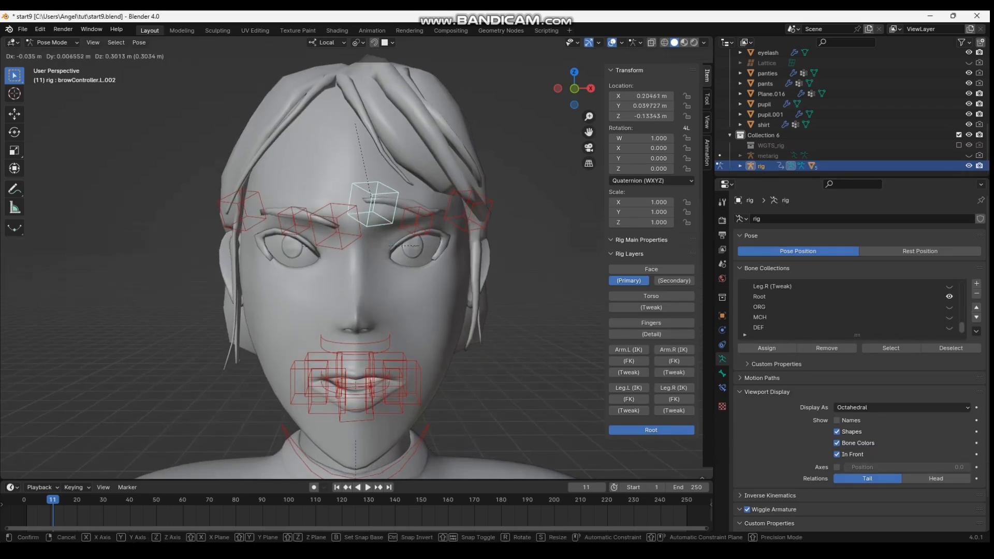
click(371, 230)
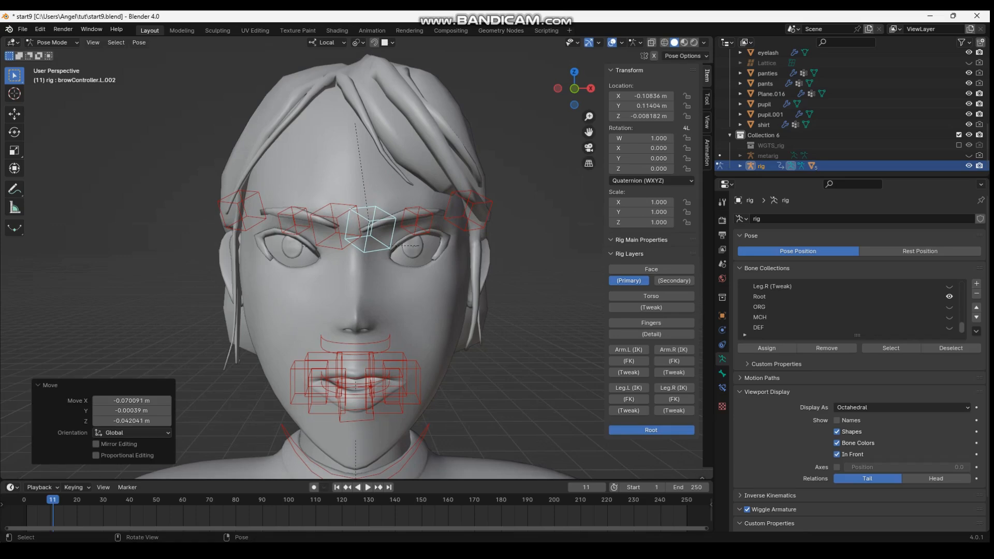
click(417, 221)
key(g)
click(414, 185)
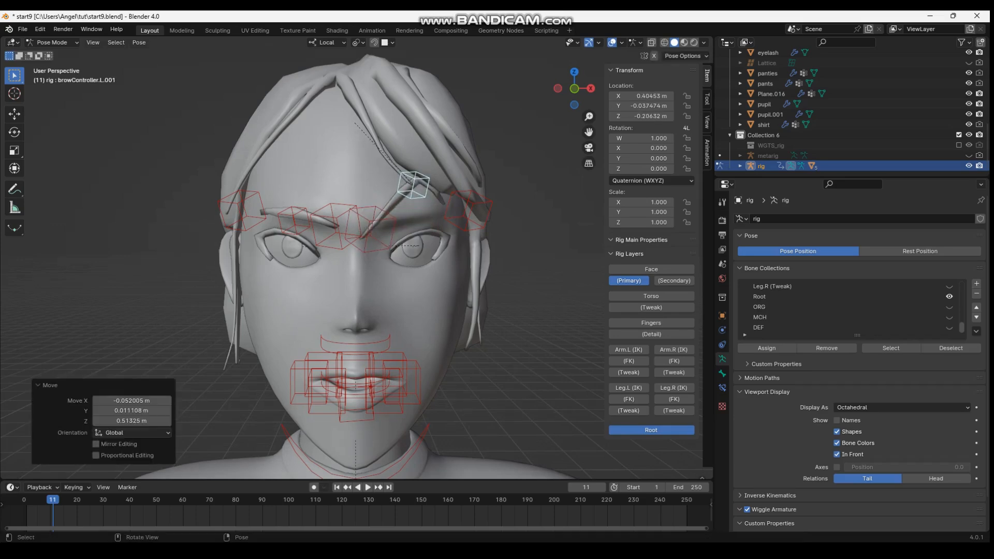
Lower the right brow by moving browController.R.001 and browController.R.002 slightly down
click(294, 220)
key(g)
click(295, 231)
click(337, 218)
key(g)
click(346, 230)
Try rotating and scaling browController.R.002
key(r)
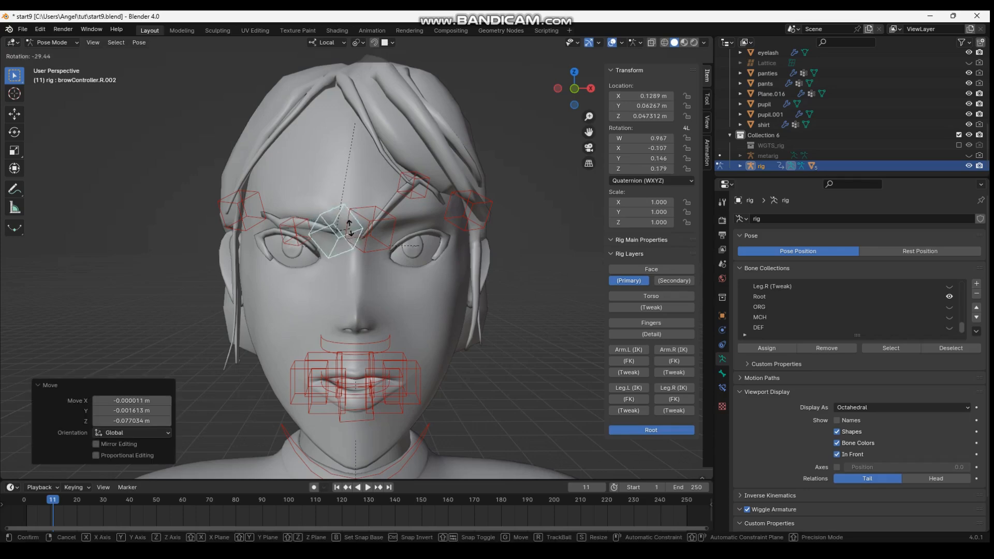
key(Escape)
key(s)
click(360, 273)
key(ctrl+z)
Raise browController.R.001 about 0.64 m and spread the inner controllers browController.R.002 and browController.L.002 outward
click(296, 231)
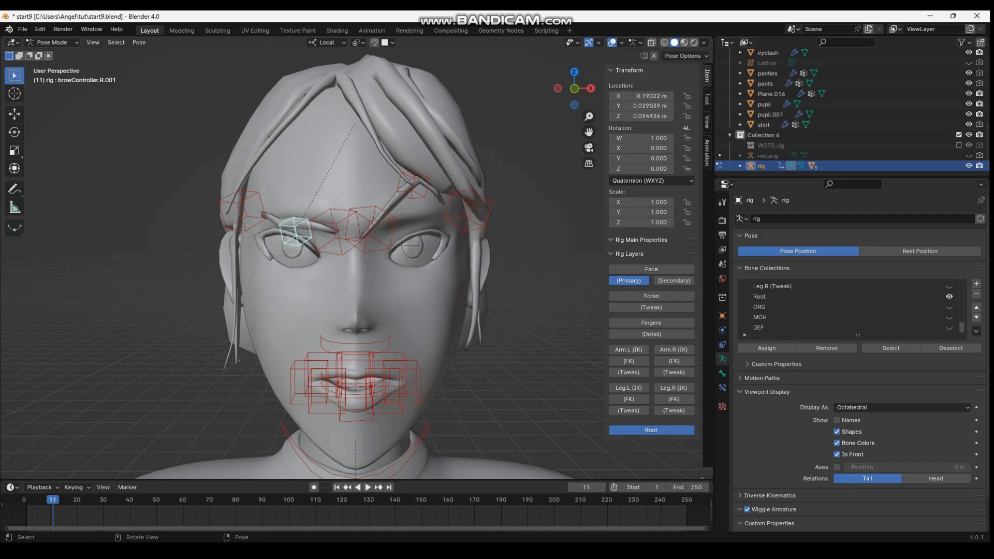
key(g)
key(Return)
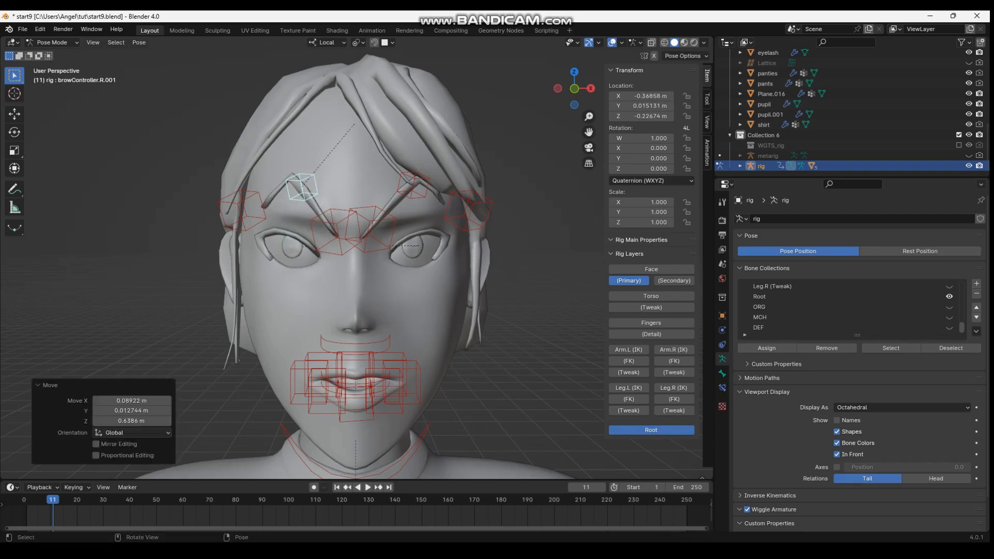
click(334, 233)
key(g)
click(314, 233)
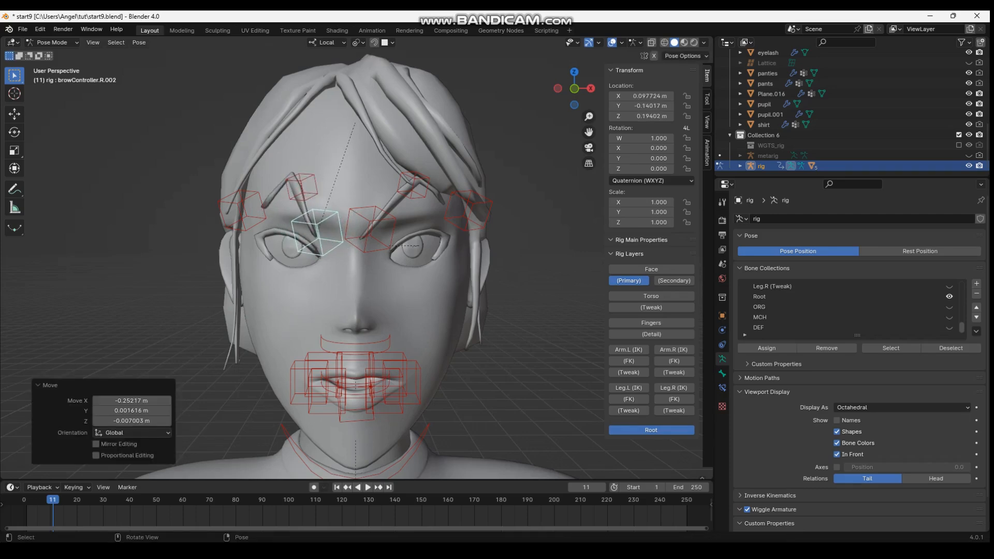
click(370, 230)
key(g)
click(397, 228)
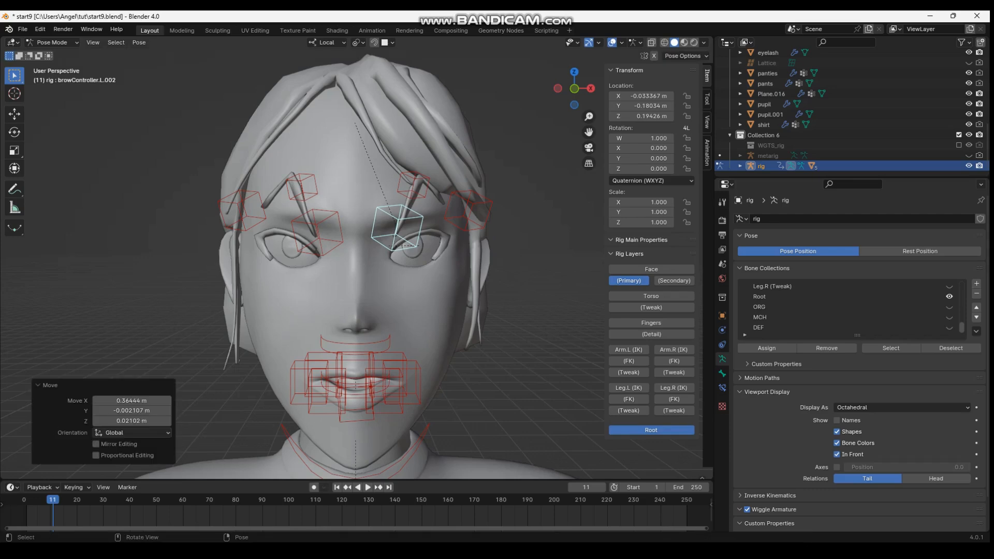
Lower browController.R.001 about 0.56 m and browController.L.001 about 0.52 m to just above the eyes
click(303, 191)
key(g)
click(303, 228)
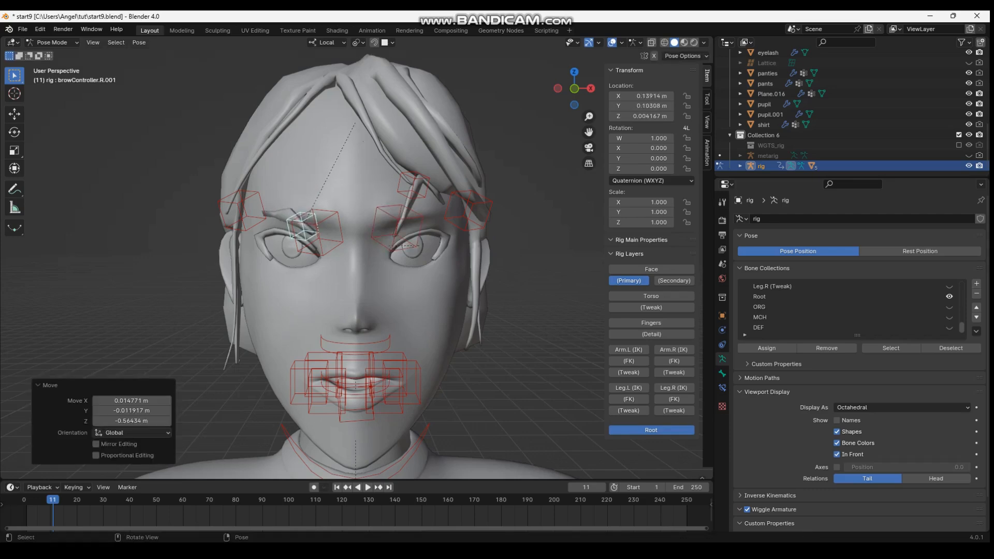
click(409, 191)
key(g)
click(422, 222)
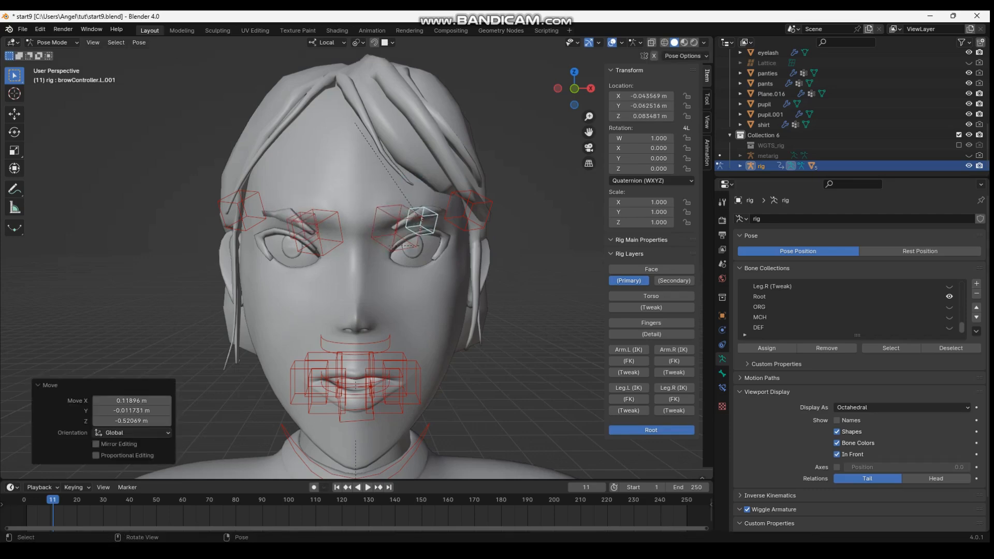
Pull browController.R.002 and browController.L.002 inward to the nose bridge to form a frown
click(322, 231)
key(g)
click(355, 230)
click(393, 228)
key(g)
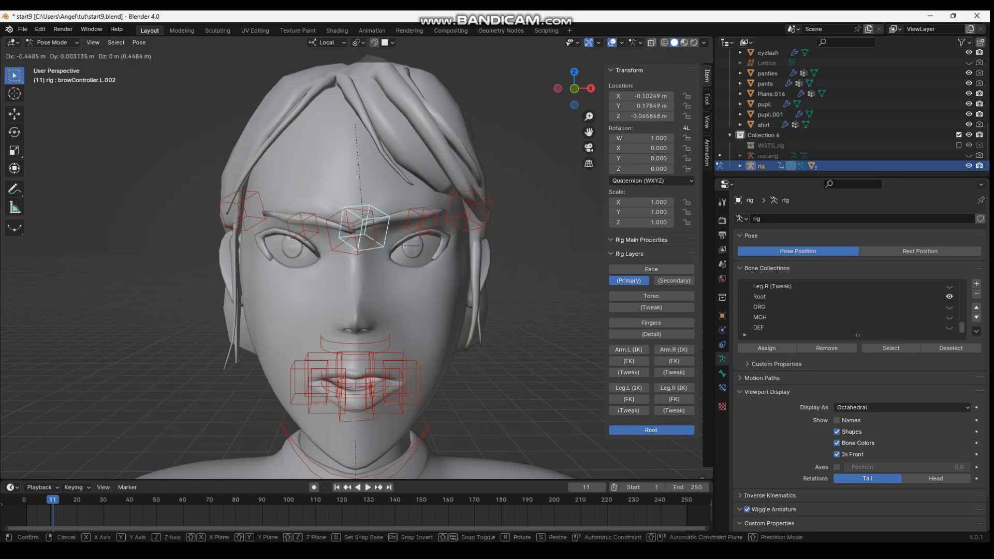
click(365, 228)
Space browController.R.002 and browController.L.002 slightly apart at the nose bridge and save the file
click(355, 230)
key(g)
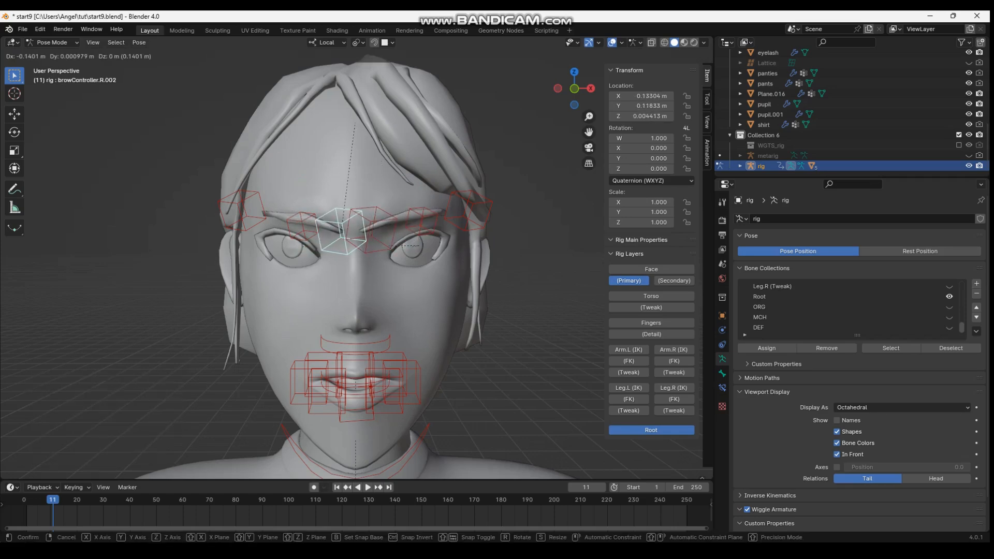
click(342, 230)
click(379, 228)
key(g)
click(379, 228)
click(422, 221)
key(g)
click(421, 222)
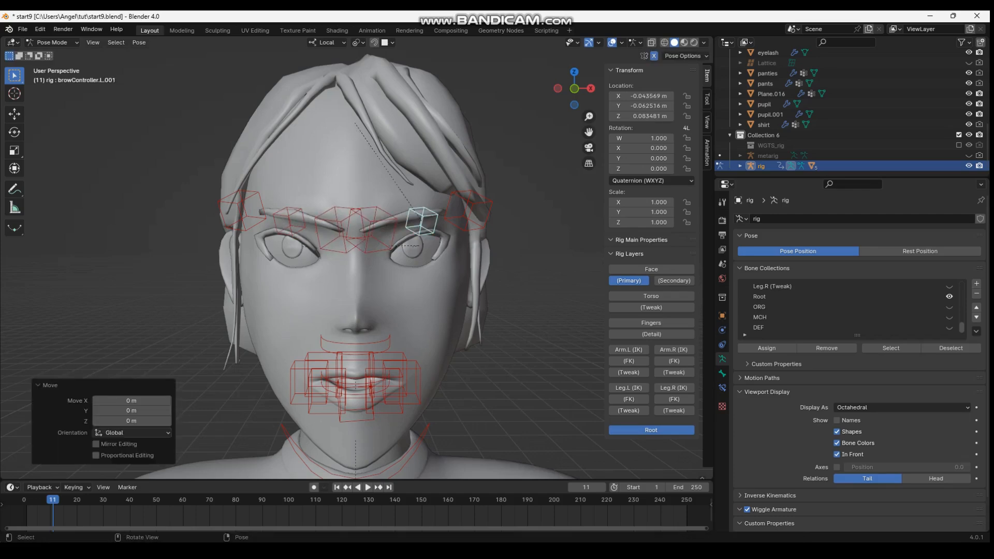
key(ctrl+s)
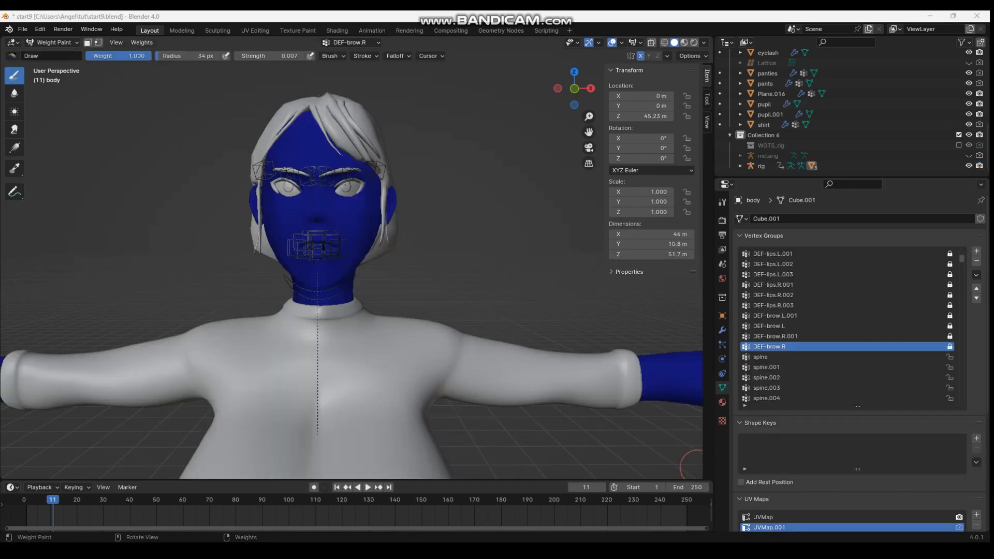
Examine the weights of the body's DEF-brow and right DEF-lips vertex groups on the face
click(775, 336)
click(775, 326)
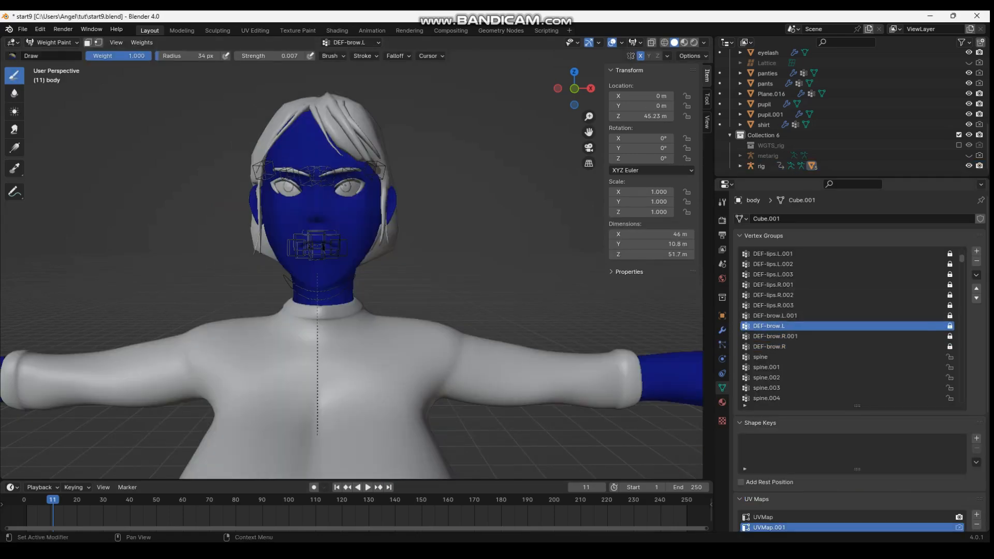
click(774, 316)
click(775, 325)
click(775, 336)
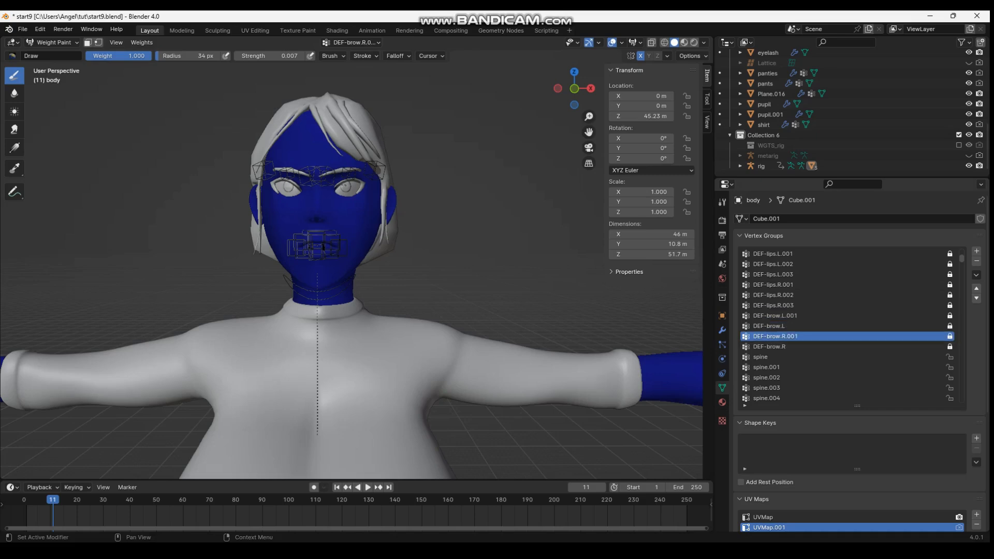
click(775, 347)
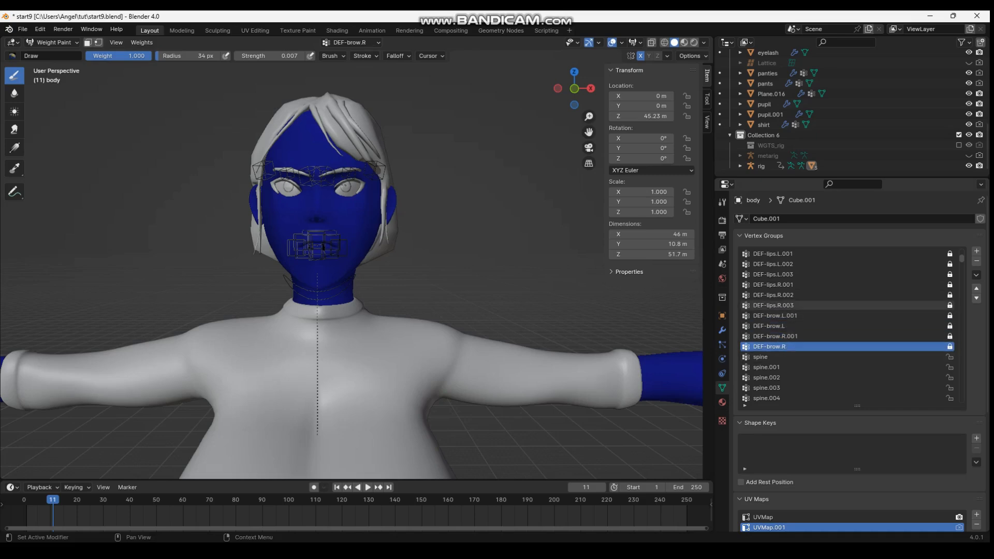
click(775, 306)
click(775, 295)
click(775, 284)
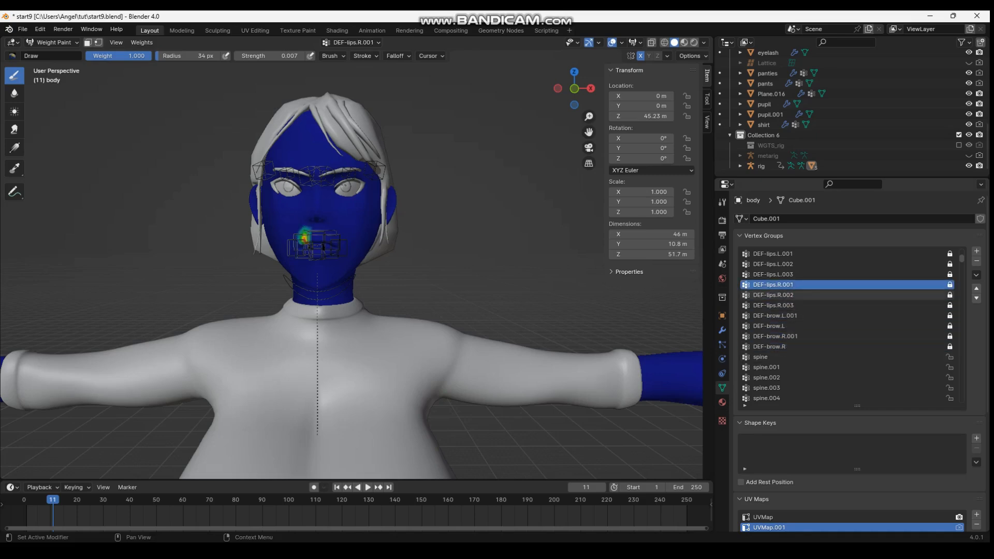
click(775, 316)
click(774, 326)
click(775, 336)
click(775, 346)
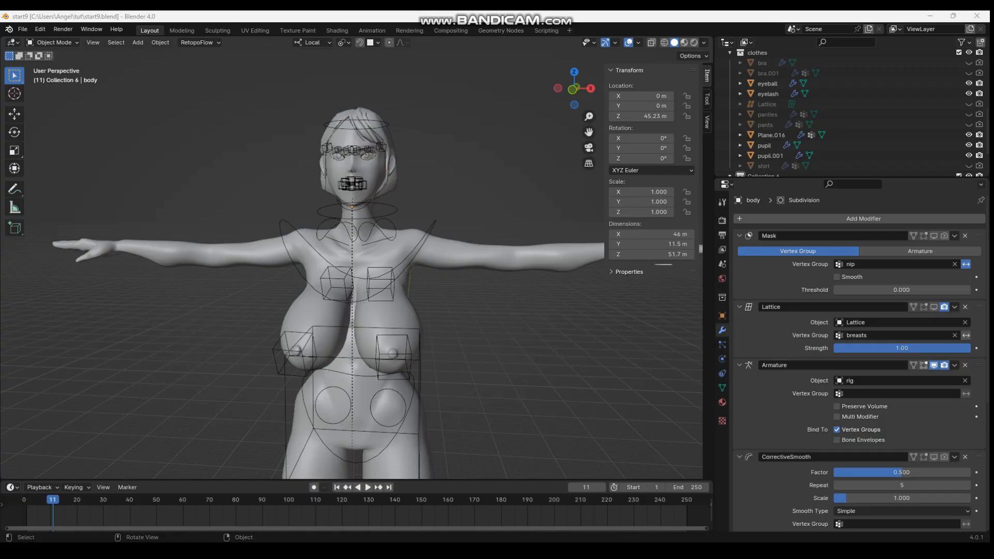
Switch to posing the rig and move breastController.L.001 through several positions with mirrored posing to test the chest deformation
click(419, 332)
middle_drag(419, 331, 389, 334)
key(ctrl+Tab)
click(358, 363)
middle_drag(358, 363, 308, 362)
key(g)
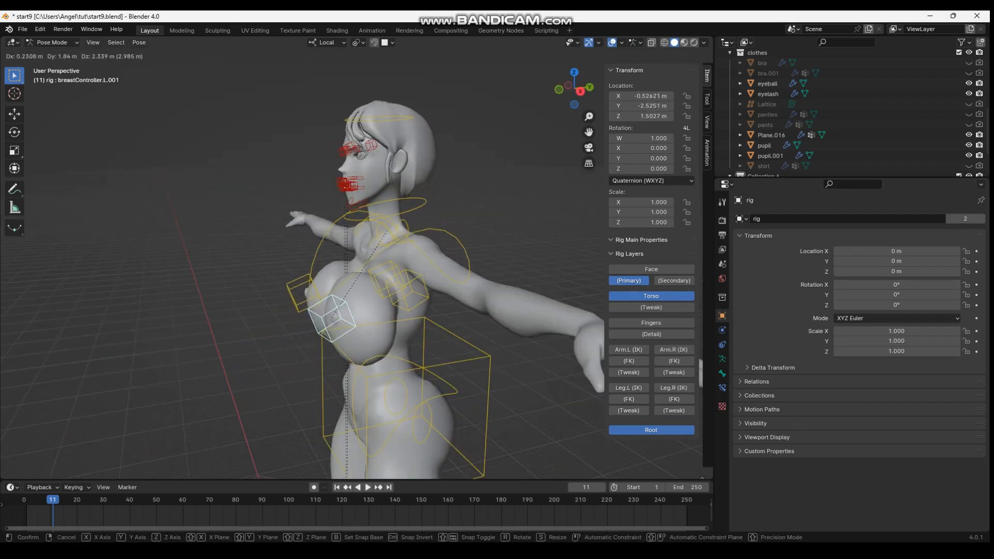
click(340, 302)
middle_drag(340, 302, 436, 279)
key(g)
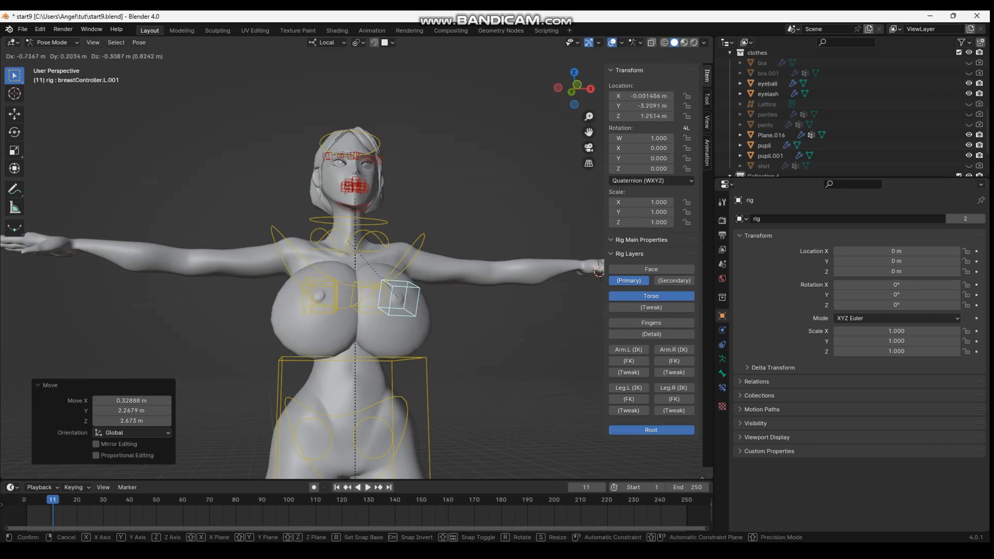
click(382, 299)
middle_drag(382, 298, 364, 356)
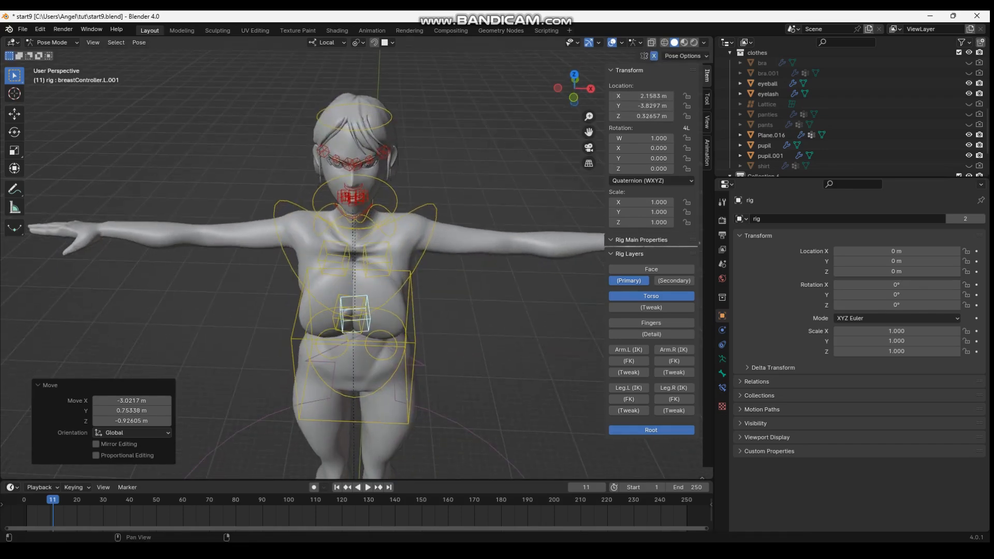
Move breastController.L.001 and breastController.R.001 individually downward and outward to stretch each side of the chest
key(g)
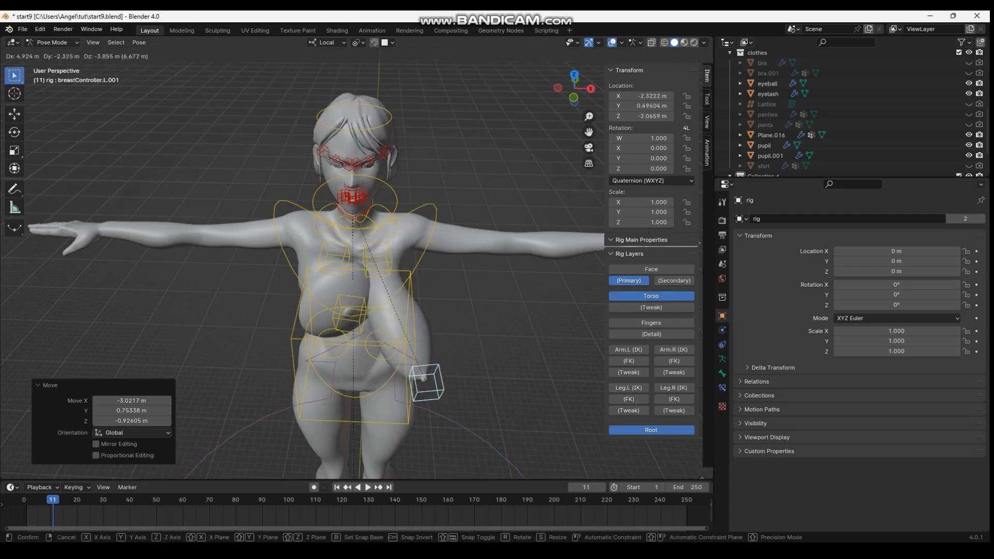
click(429, 382)
click(348, 313)
click(348, 312)
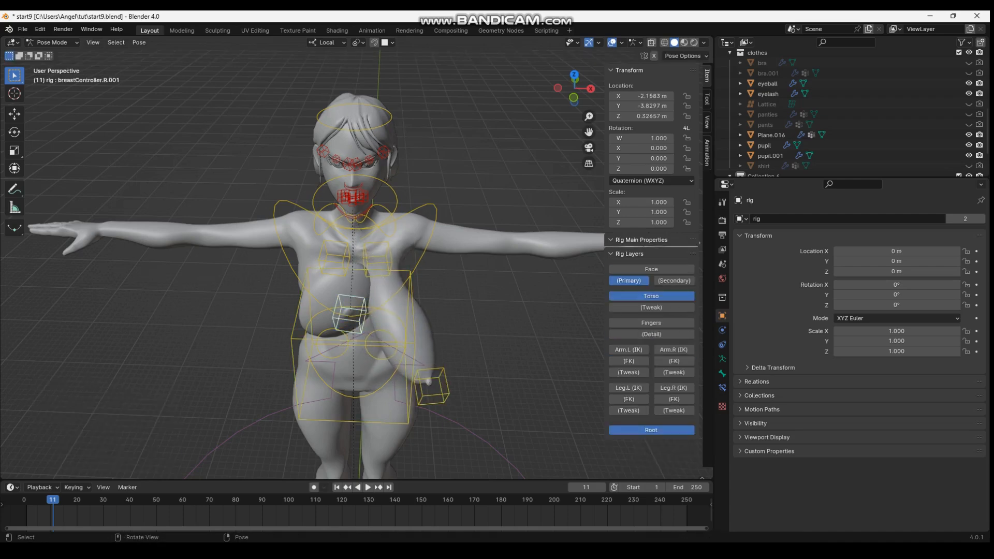
key(g)
click(252, 387)
middle_drag(252, 388, 564, 366)
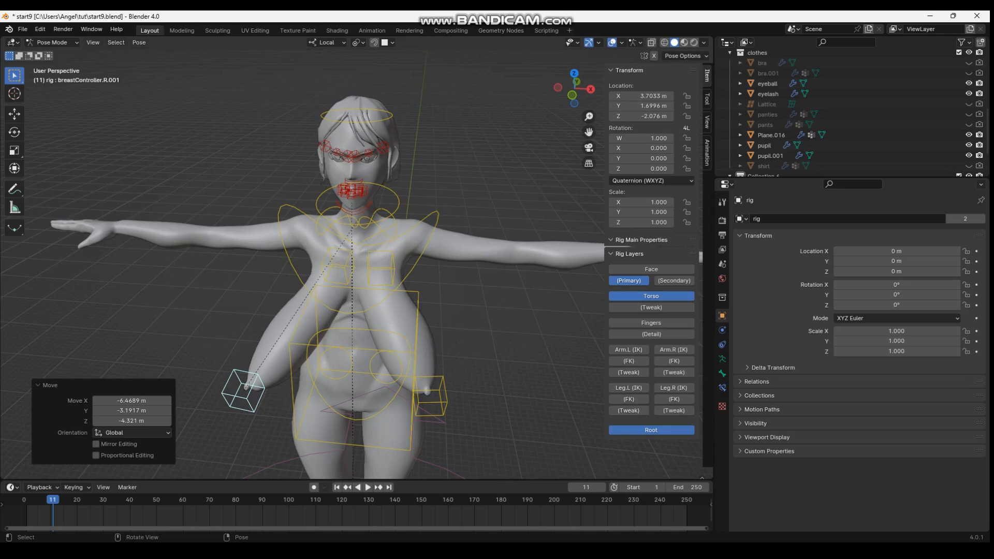
Reset the location of all bones in the rig and save the file
key(a)
key(alt+g)
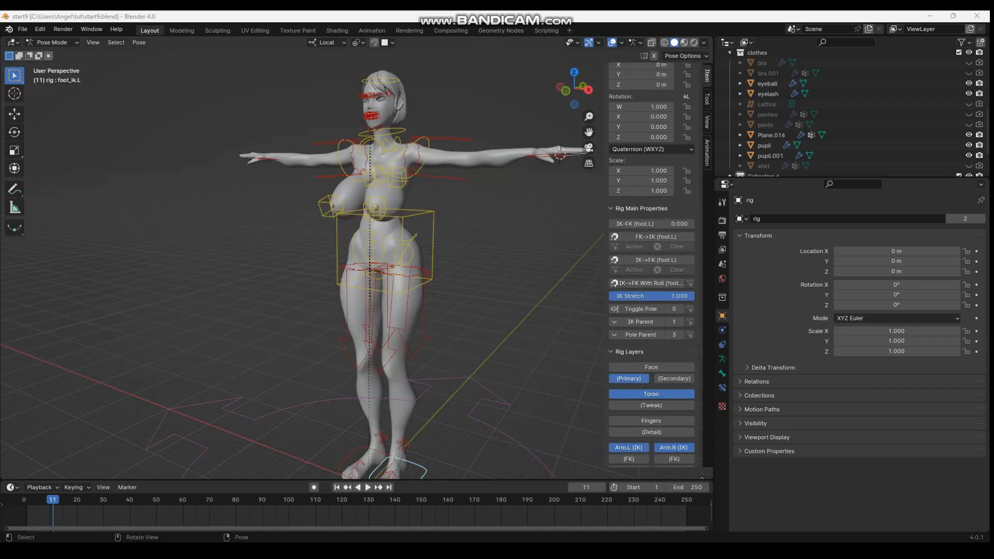
Move foot_ik.L about 10 m forward and 16.4 m up to lift the left leg with the knee bent
click(497, 311)
middle_drag(497, 311, 402, 310)
scroll(440, 243, down, 4)
scroll(428, 310, up, 2)
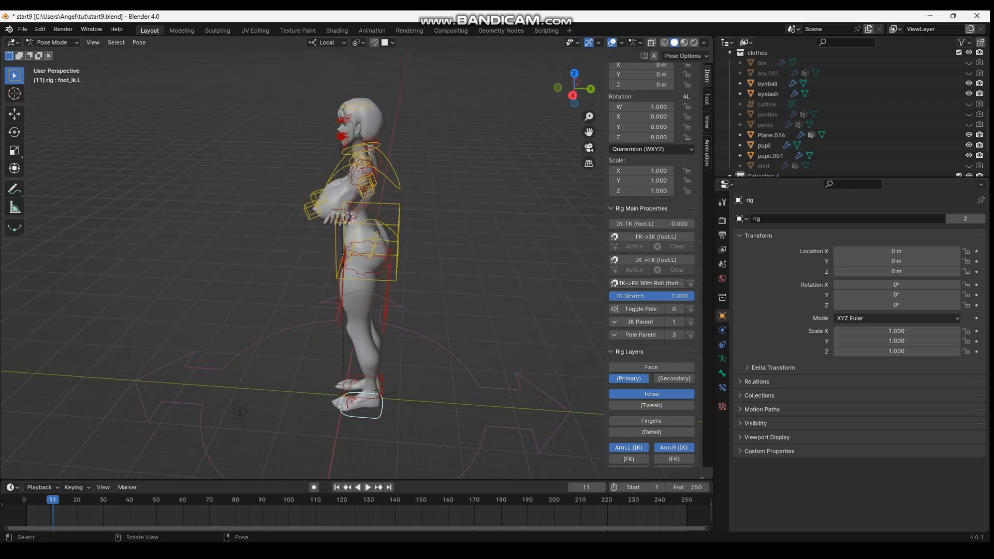
key(g)
click(312, 228)
middle_drag(312, 228, 389, 202)
key(g)
click(449, 204)
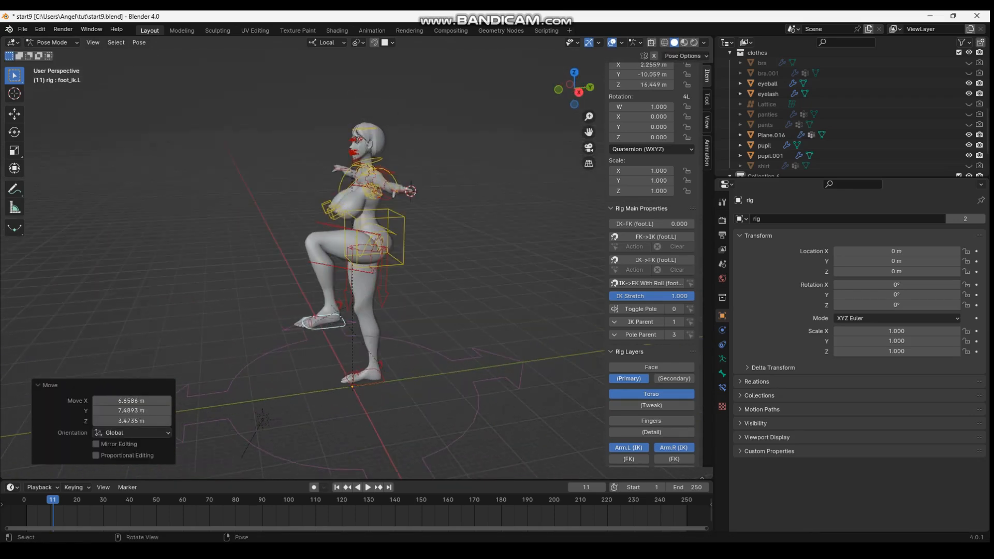
Rotate foot_ik.L by -56°, pull the foot back behind the raised knee and adjust its rotation
key(r)
click(399, 239)
middle_drag(400, 239, 386, 237)
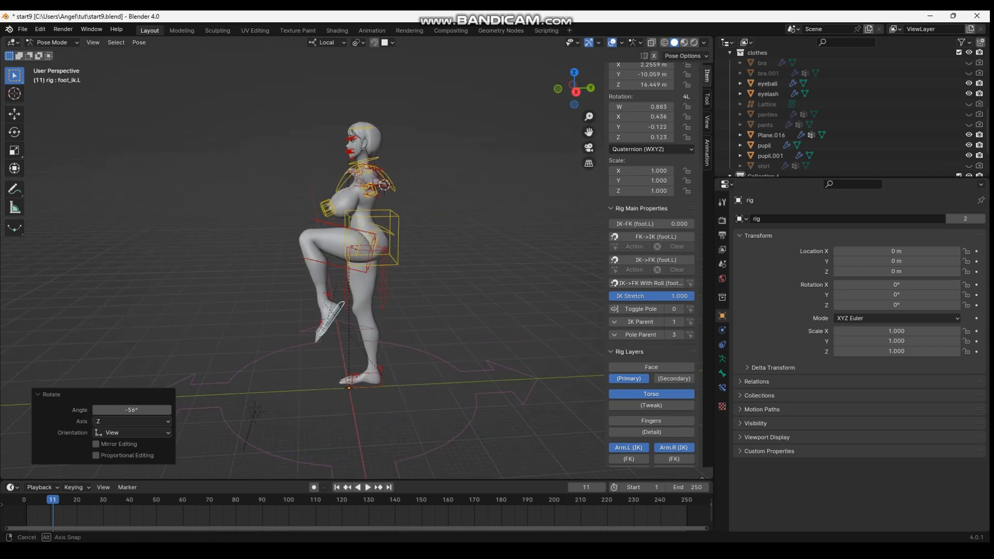
key(g)
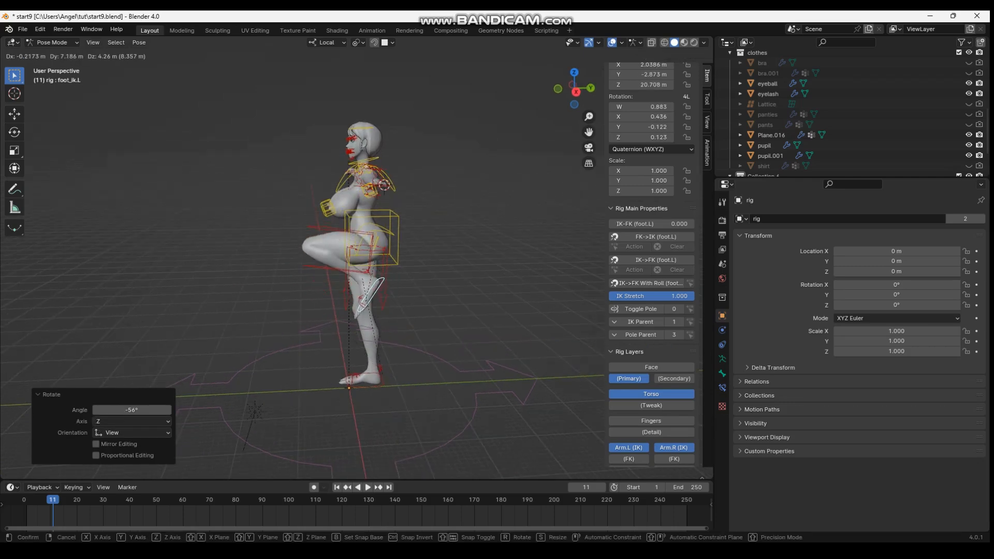
click(425, 213)
key(r)
click(451, 283)
middle_drag(451, 283, 557, 271)
scroll(458, 295, up, 2)
key(t)
key(r)
click(426, 343)
Lower hand_ik.L beside the left thigh and rotate it so the arm hangs straight along the body
shift+middle_drag(528, 140, 467, 224)
click(466, 223)
key(g)
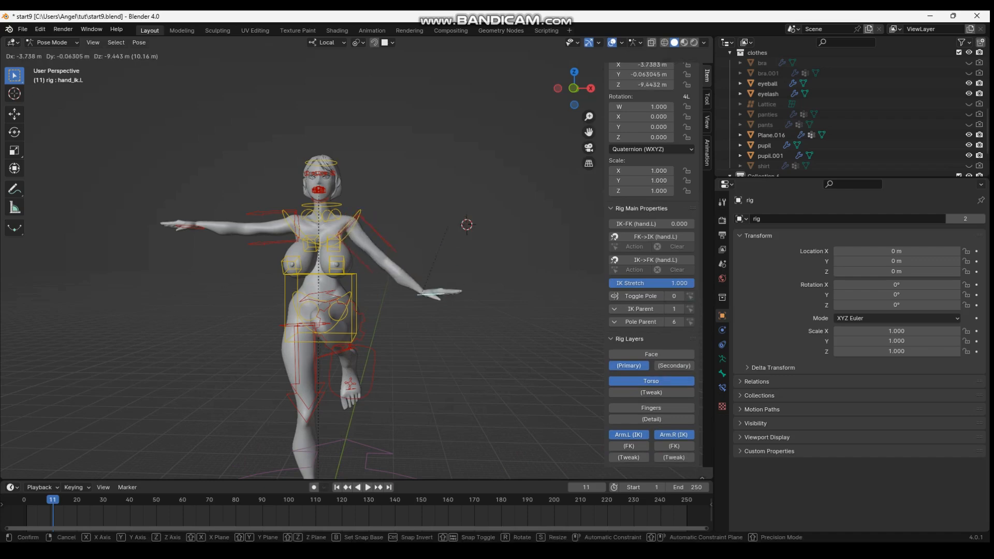
click(404, 318)
key(r)
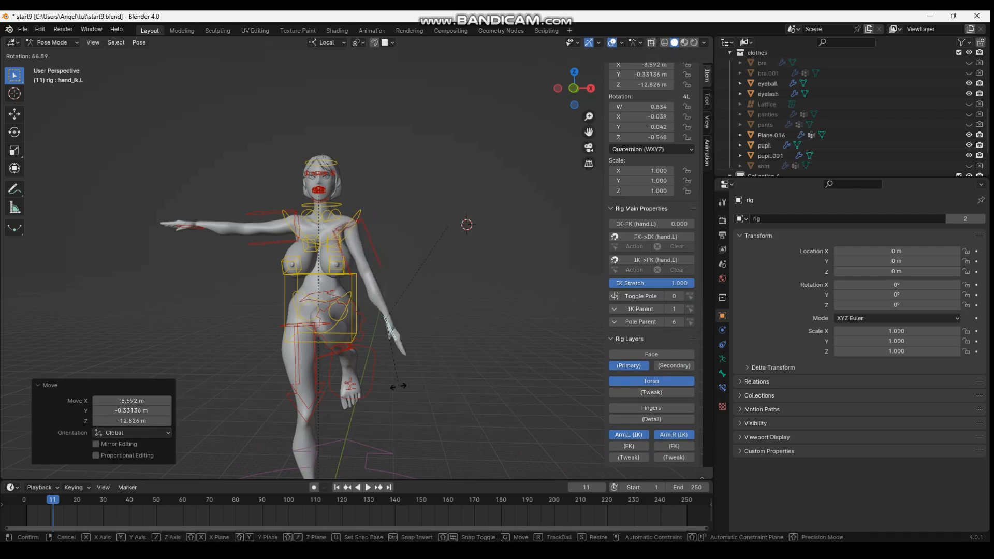
click(401, 384)
key(g)
click(384, 390)
key(r)
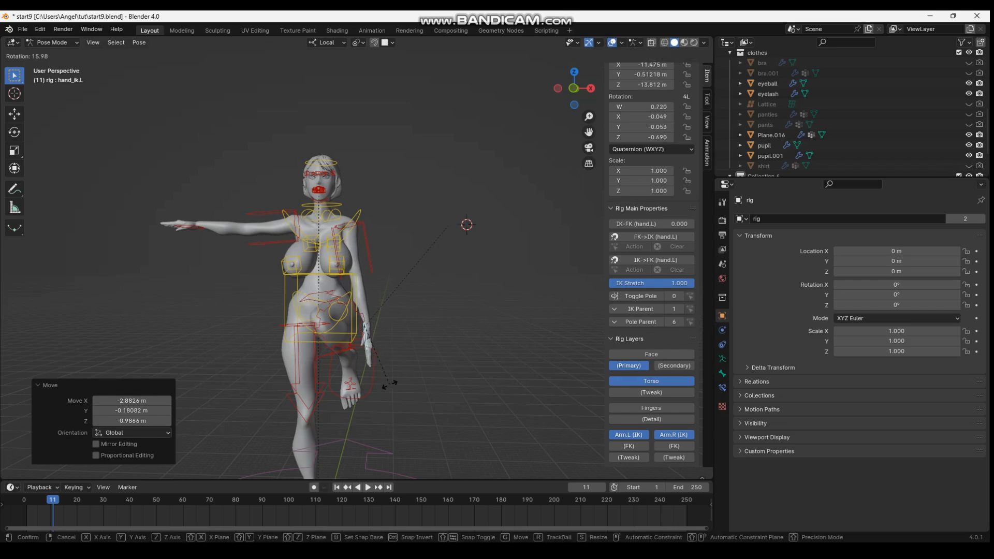
click(383, 385)
Rotate hand_ik.R 93.9° about its local X axis and -55.6° about its local Z axis to raise the palm
shift+middle_drag(383, 385, 404, 435)
click(212, 275)
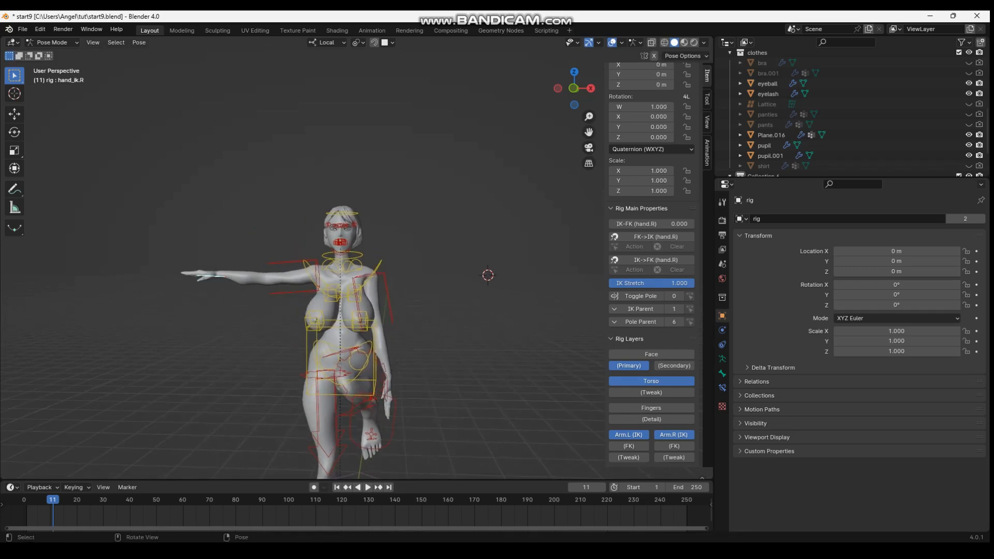
key(r)
key(x)
key(x)
click(210, 272)
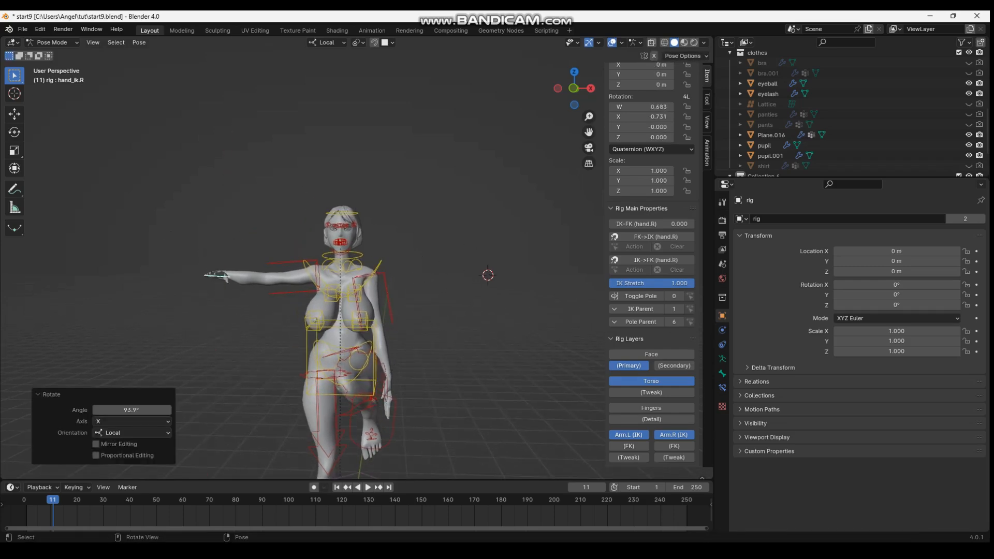
key(r)
key(y)
key(x)
key(z)
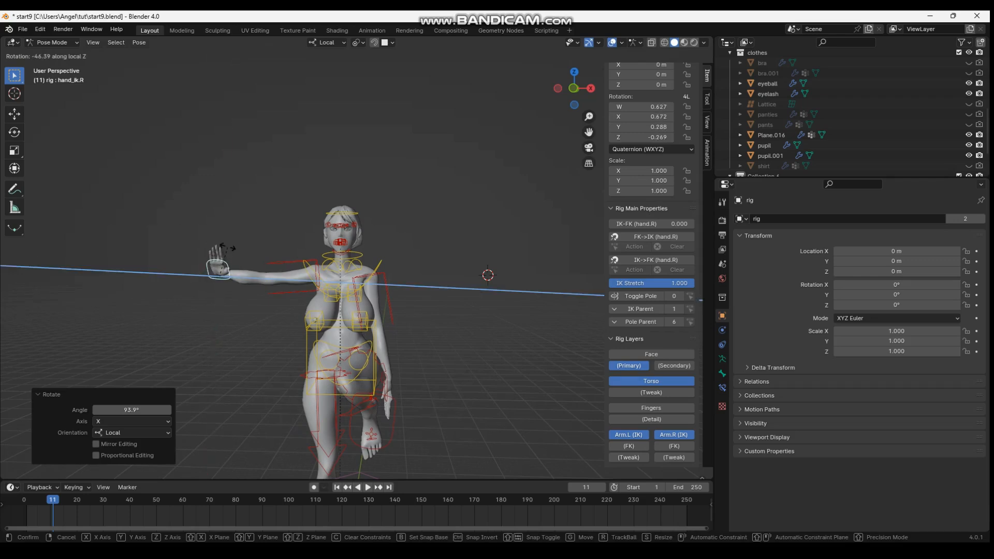
click(231, 250)
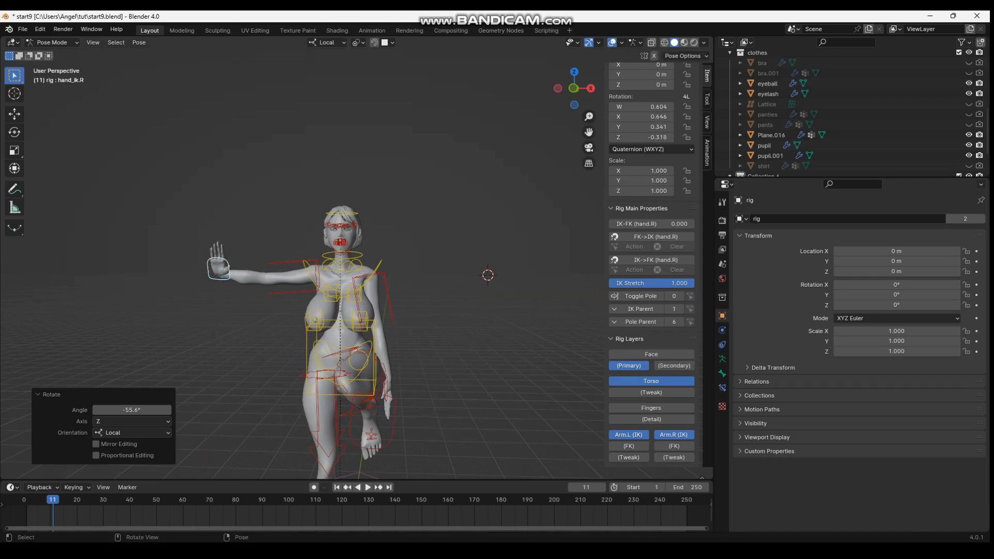
Move hand_ik.R about 5.8 m inward and 4.2 m down, and rotate upper_arm_ik.R by 62.5°
key(g)
click(272, 282)
middle_drag(272, 282, 300, 276)
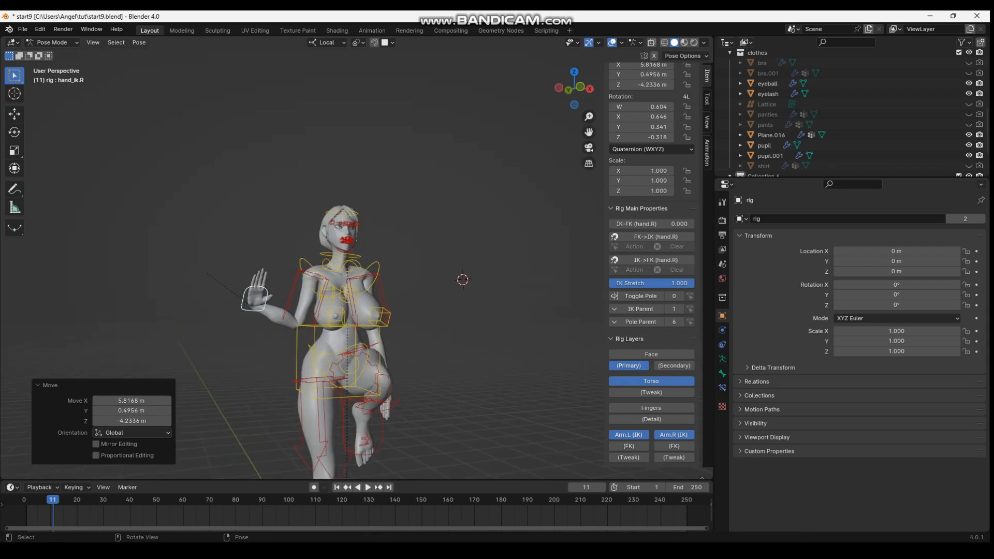
click(315, 310)
middle_drag(314, 311, 243, 275)
key(r)
click(279, 310)
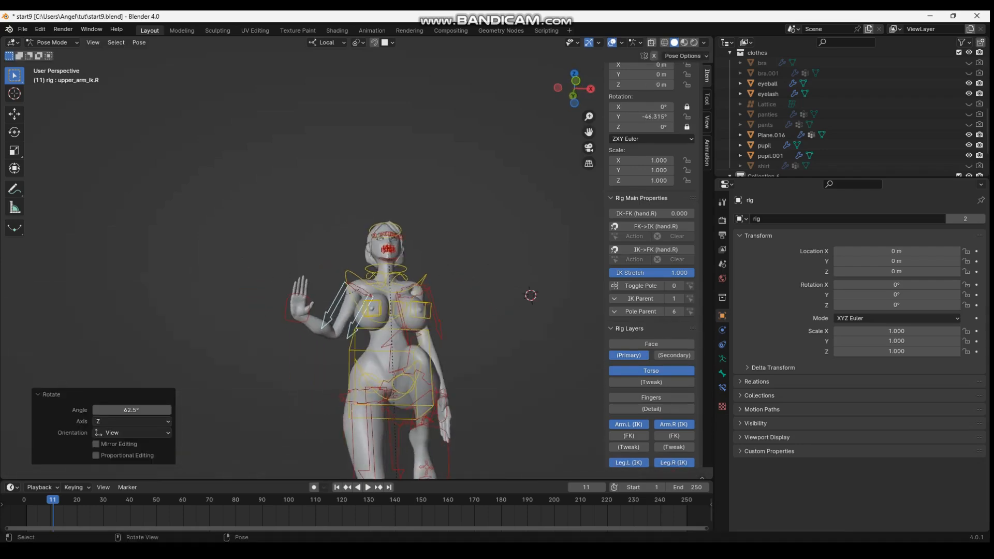
Show the finger controls and try to curl the right ring finger by scaling f_ring.01_master.R to about 0.35
scroll(244, 277, up, 2)
click(259, 323)
scroll(651, 259, down, 3)
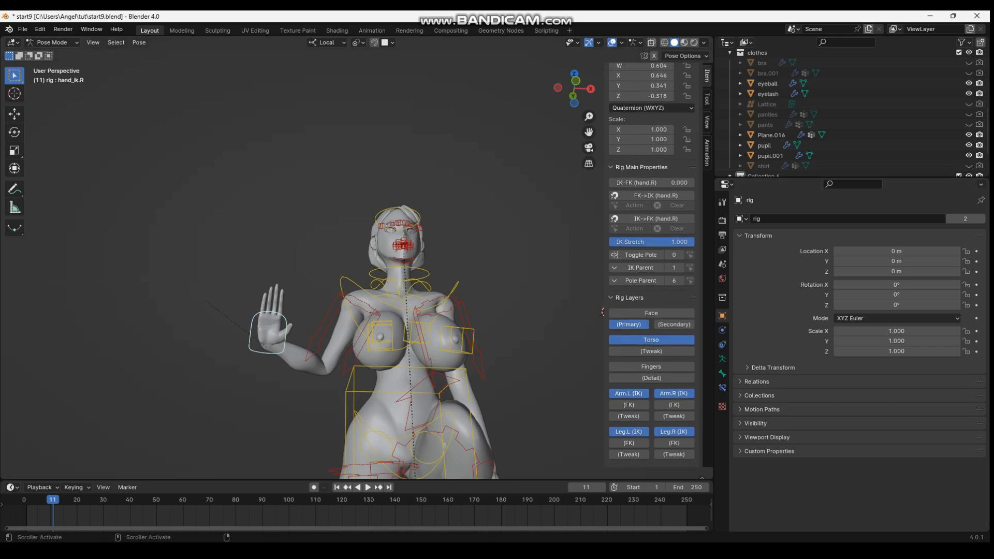
click(651, 349)
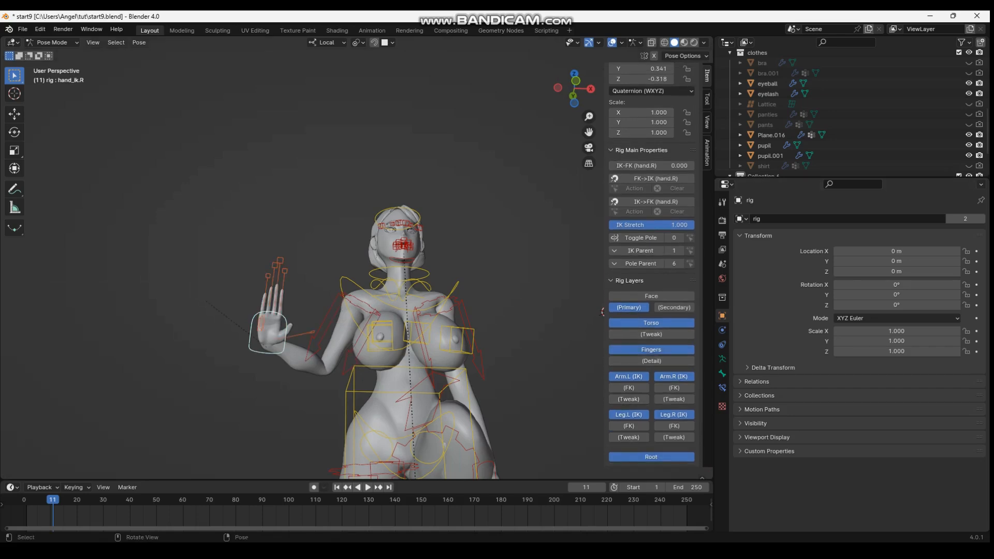
click(274, 282)
key(s)
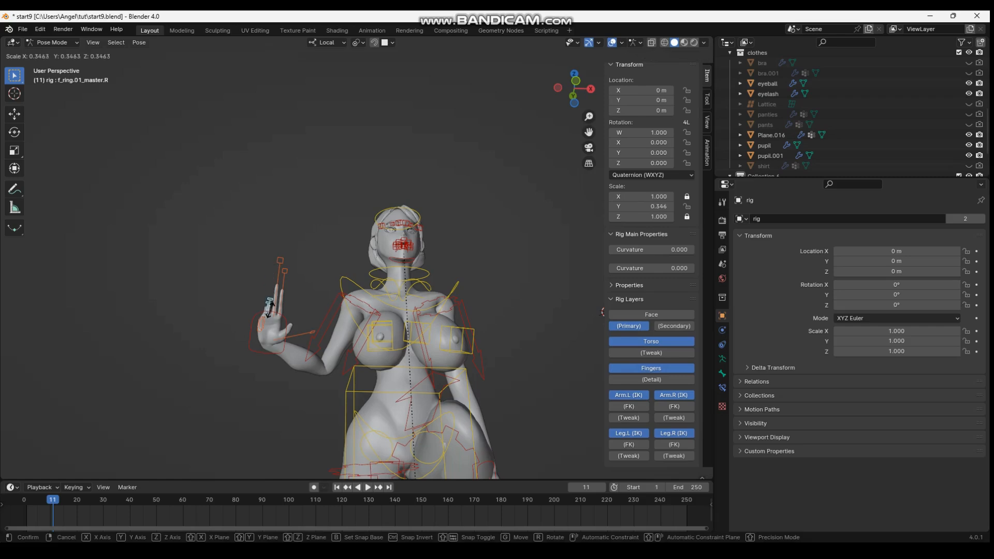
click(269, 313)
key(ctrl+z)
Try scaling along the X axis only, and undo the recent finger changes
middle_drag(273, 317, 350, 345)
key(s)
key(x)
click(344, 344)
key(ctrl+z)
scroll(344, 345, up, 2)
key(ctrl+z)
key(ctrl+z)
key(ctrl+z)
key(ctrl+z)
key(ctrl+z)
key(ctrl+z)
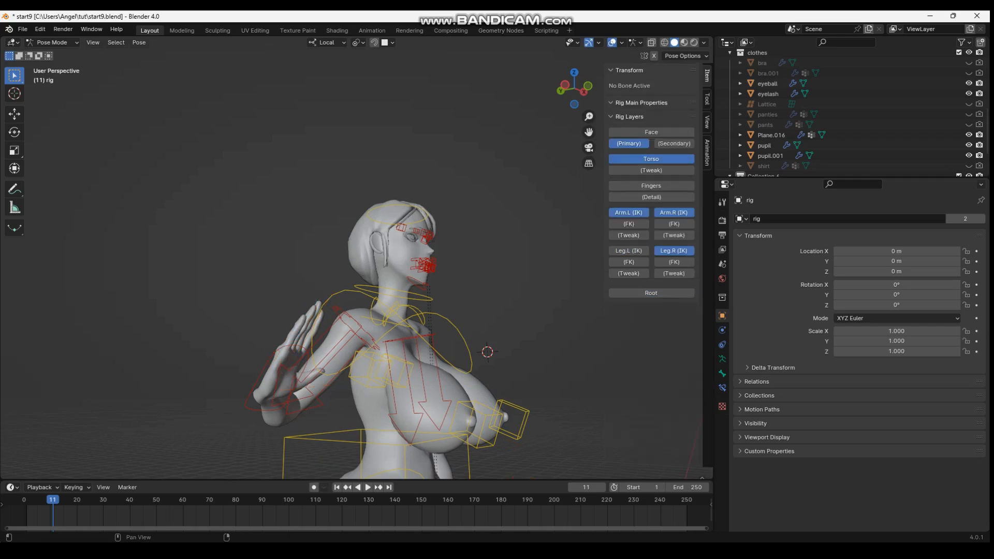
Show the detailed finger controls and select the base bones of the right pinky and ring finger
middle_drag(344, 345, 314, 336)
scroll(315, 336, up, 1)
click(216, 351)
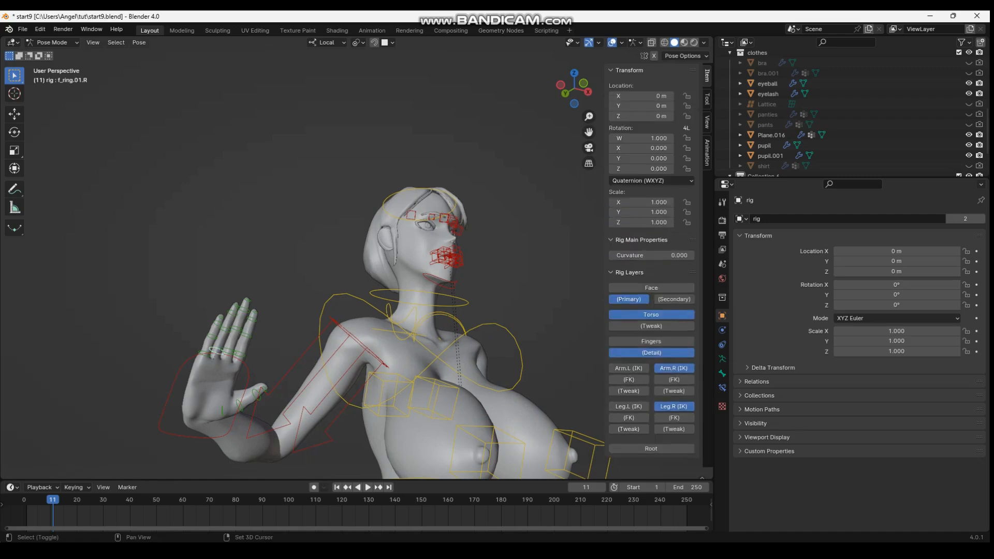
shift+click(225, 354)
key(ctrl+z)
shift+click(225, 354)
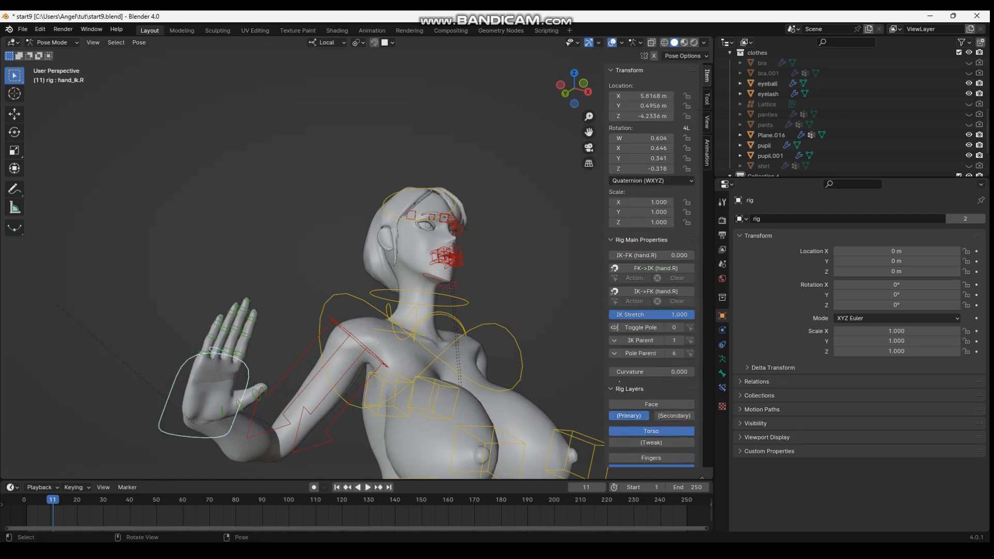
key(ctrl+z)
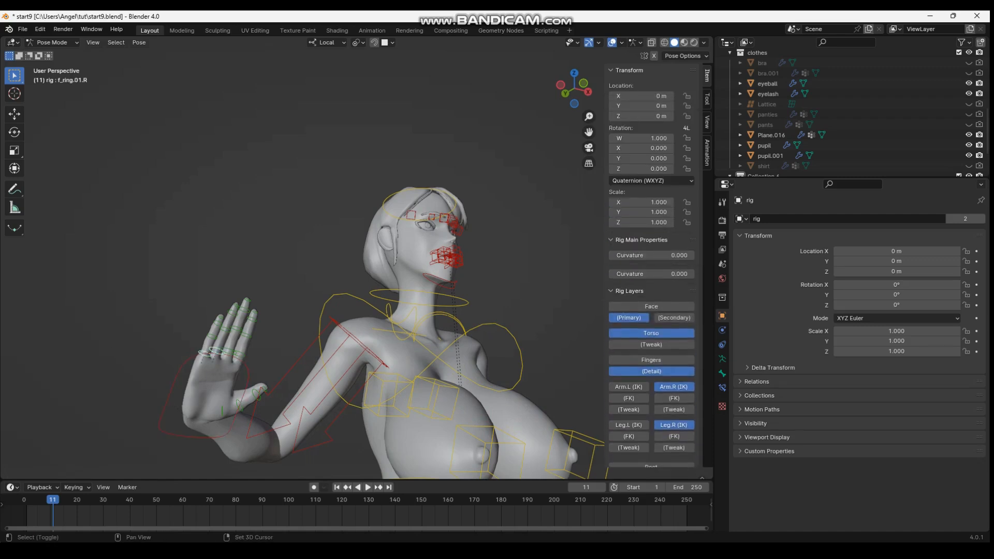
Try to curl the right pinky and ring finger by rotating their selected bones 42.9° about local X
key(r)
key(x)
click(230, 359)
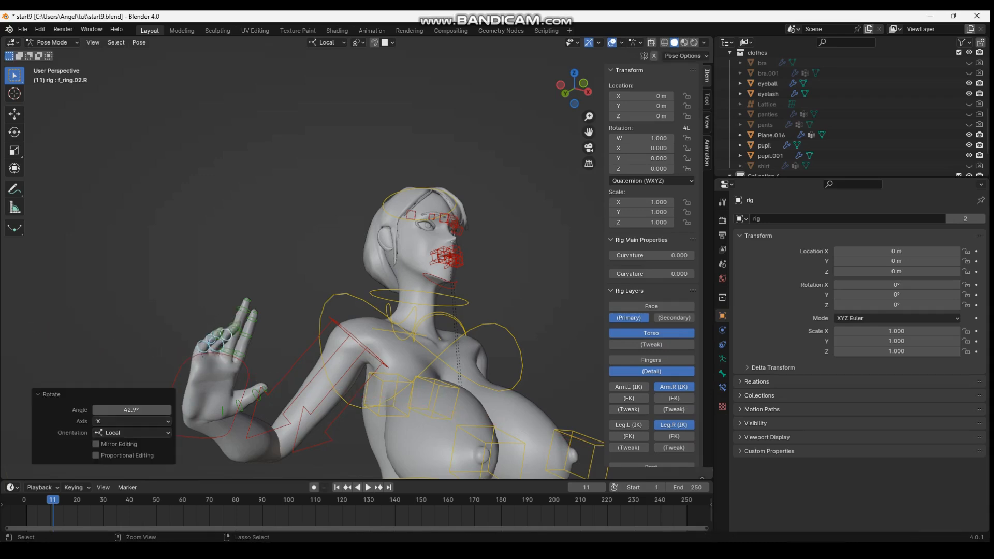
Set the transform pivot to Individual Origins and curl the right pinky and ring finger by rotating their selected bones about local X
click(358, 42)
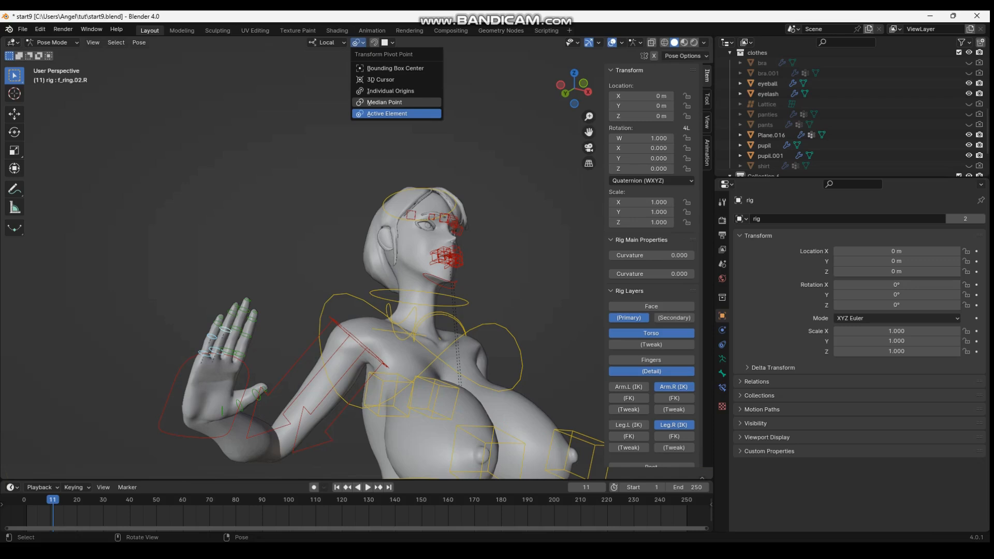
click(384, 91)
key(r)
key(x)
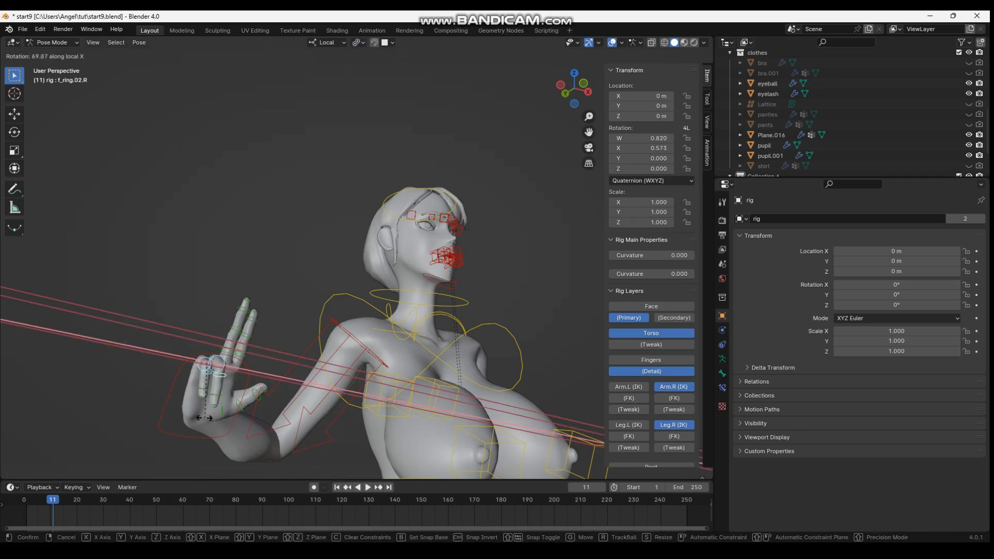
click(201, 415)
middle_drag(201, 416, 169, 410)
key(ctrl+z)
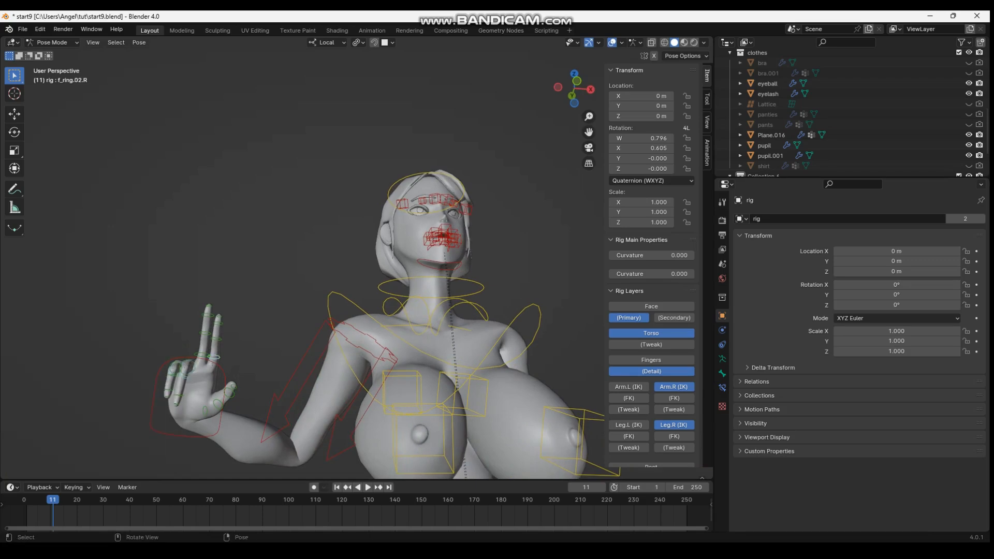
Spread the right index finger outward and fold the thumb across the palm by rotating thumb.02.R -73.6° in the view plane
key(r)
click(228, 358)
click(223, 396)
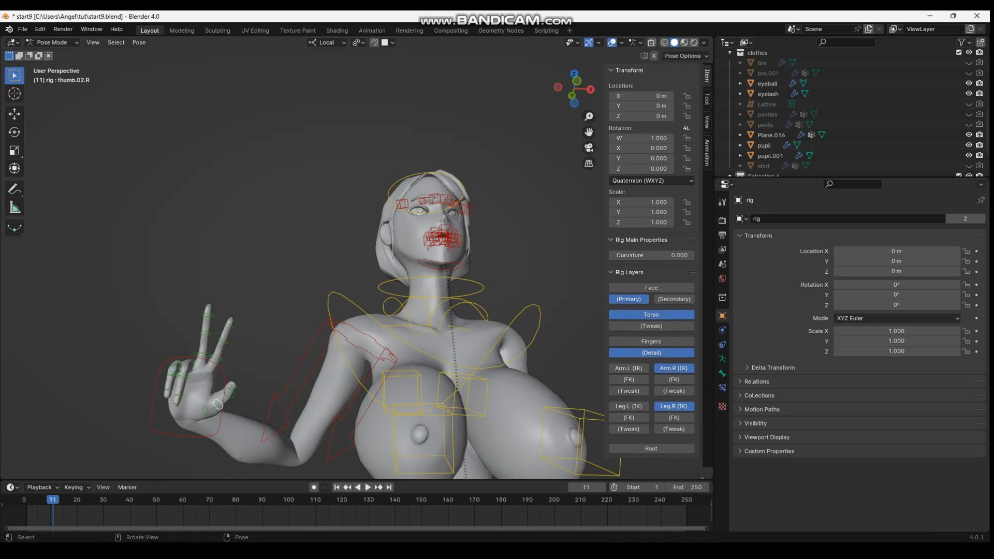
key(r)
click(200, 390)
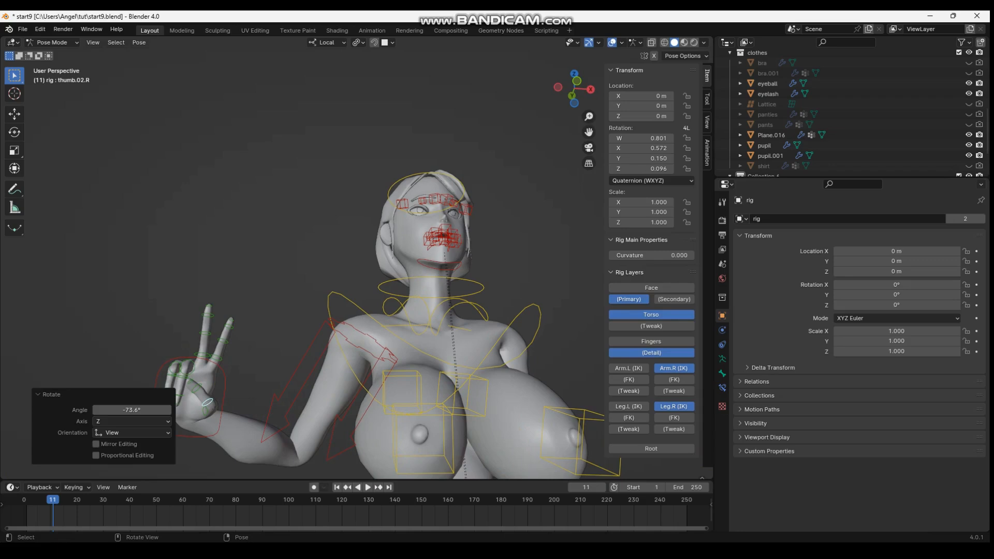
Raise the right hand beside the head by moving the hand_ik.R control, bending the arm into a peace-sign pose
click(224, 399)
key(g)
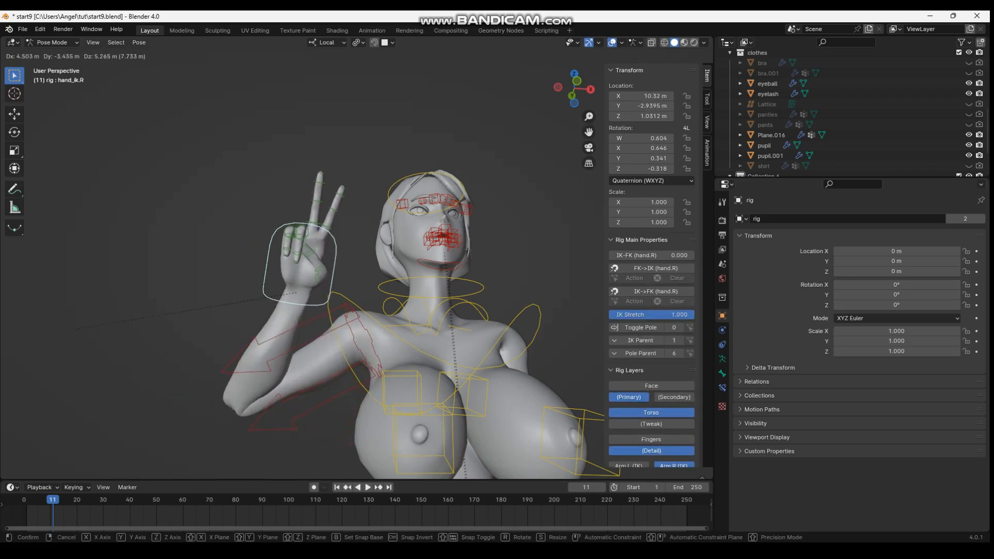
click(398, 234)
middle_drag(398, 234, 386, 268)
key(g)
click(403, 231)
Pull lip_control.L.001 outward and up in two moves, with X-axis mirroring on for the second, to location X 0.233, Y 0.286, Z -0.041 m
shift+middle_drag(455, 230, 382, 267)
scroll(382, 268, up, 3)
click(371, 339)
key(g)
click(383, 337)
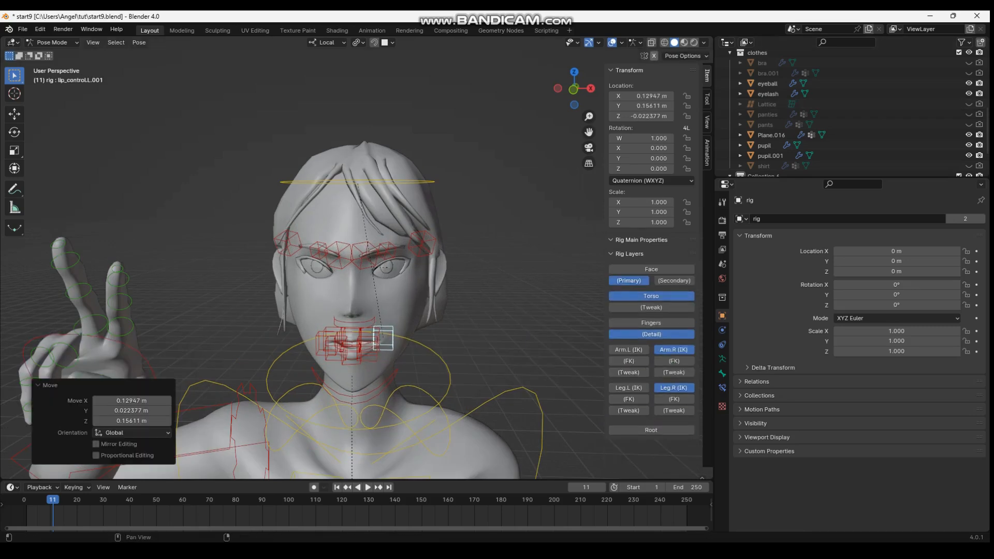
key(g)
click(388, 333)
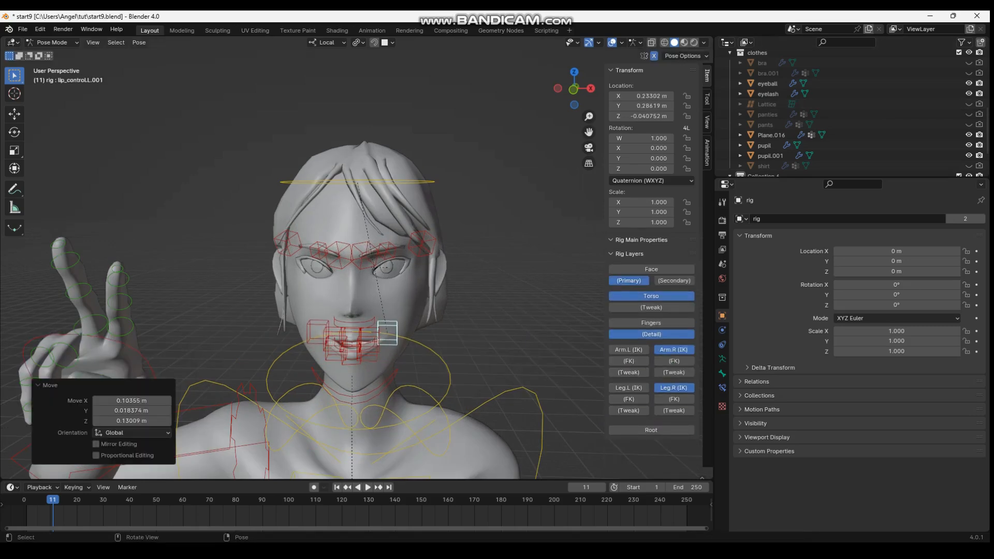
Raise the inner lip control lip_control.L with mirroring on, moving it 0.038, 0.013, 0.115 m in global X, Y, Z
click(370, 340)
key(g)
click(374, 329)
Show the Face controls and raise the right lower eyelid control lid3.B.R about 0.15 m
middle_drag(374, 328, 398, 299)
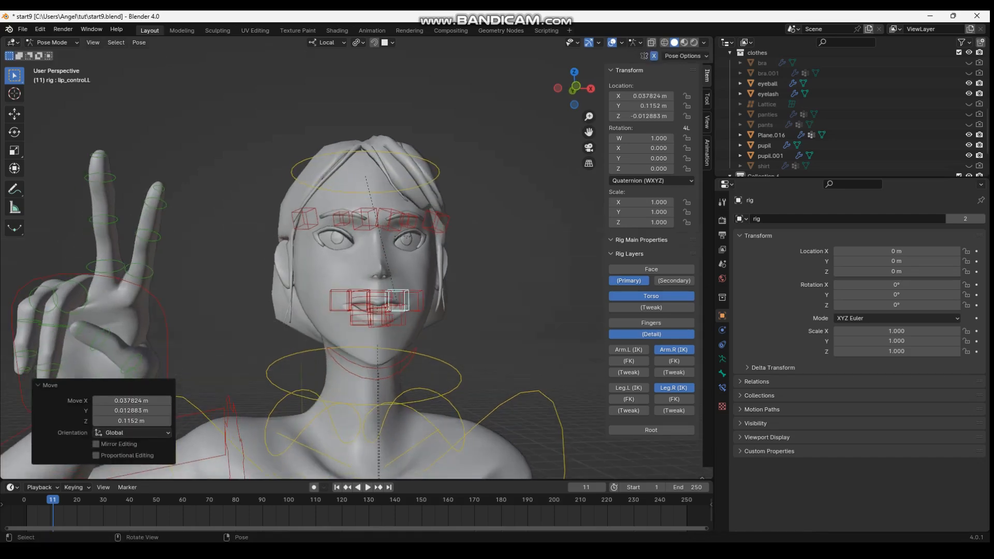
scroll(397, 300, down, 2)
click(651, 269)
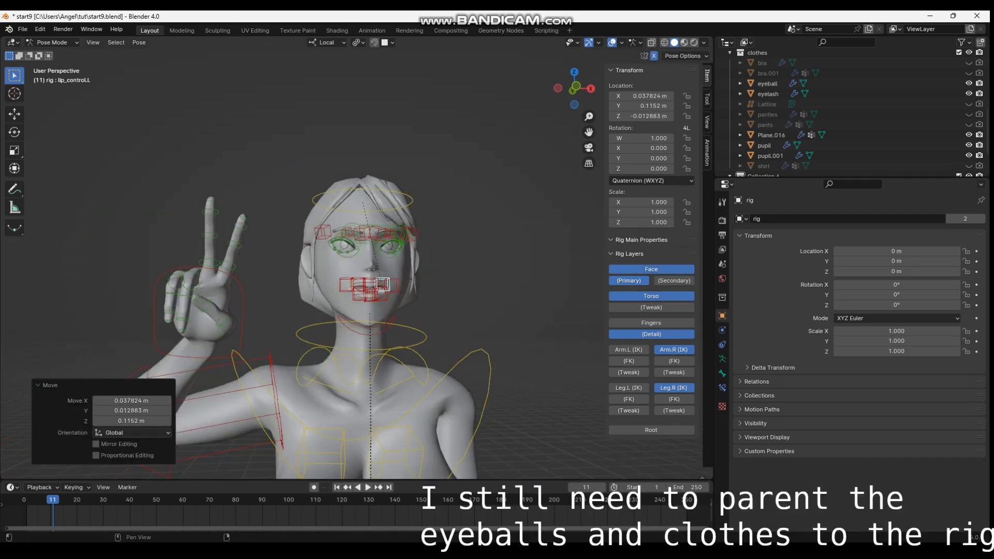
scroll(362, 258, up, 2)
click(330, 250)
key(g)
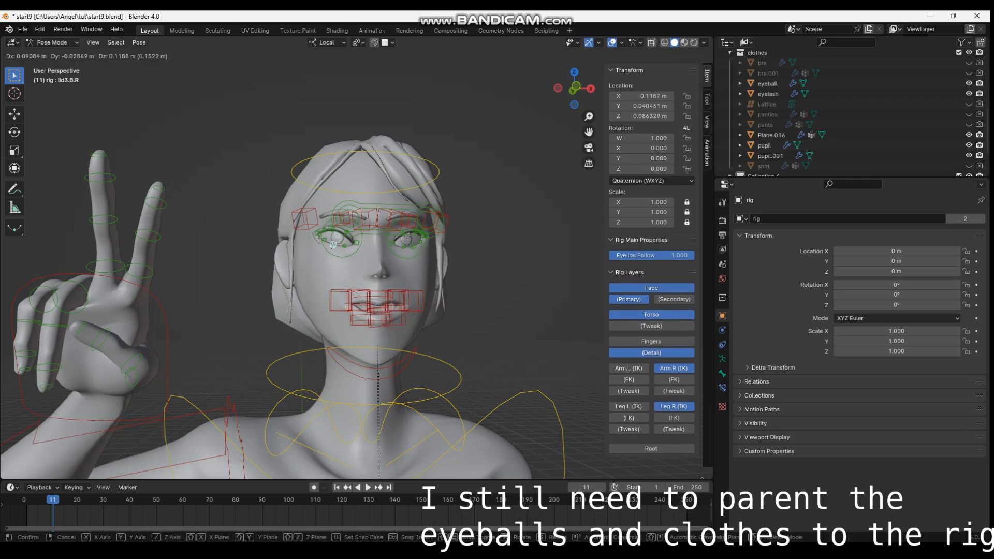
click(335, 244)
Try rotating the head control, and undo the rotation
scroll(336, 246, down, 3)
click(341, 218)
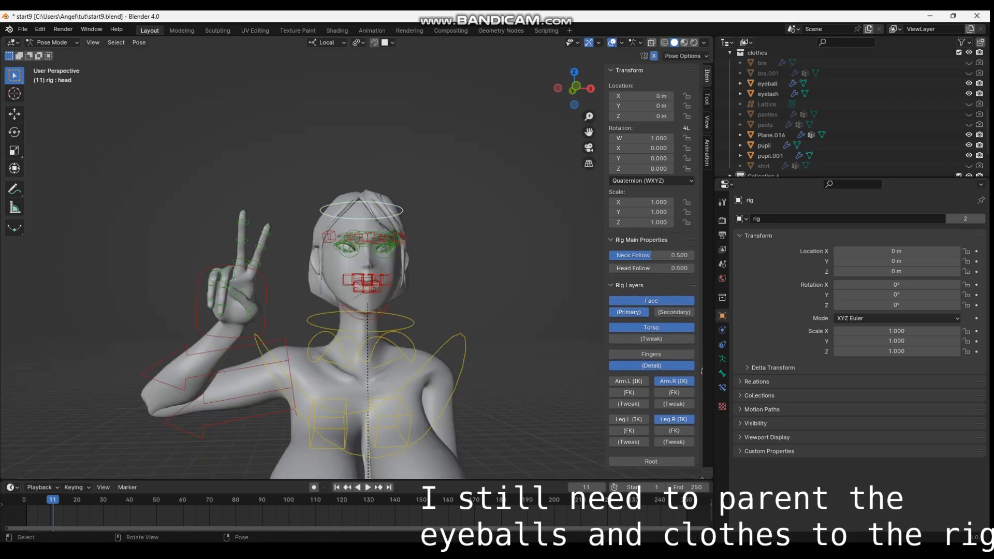
key(r)
click(358, 214)
key(ctrl+z)
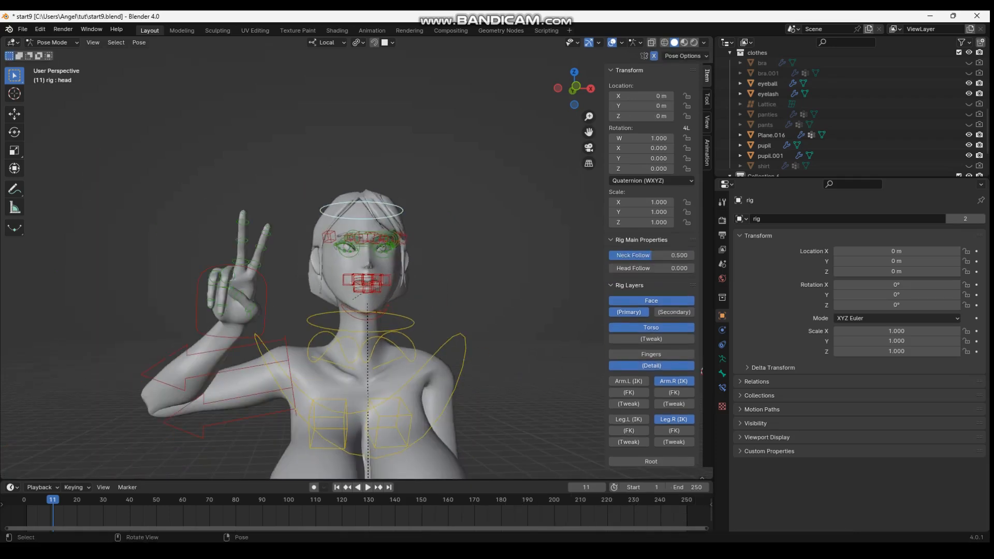
Try moving the left shoulder control shoulder.L, undo the move, and rotate the control about 18.7° instead
scroll(528, 234, down, 5)
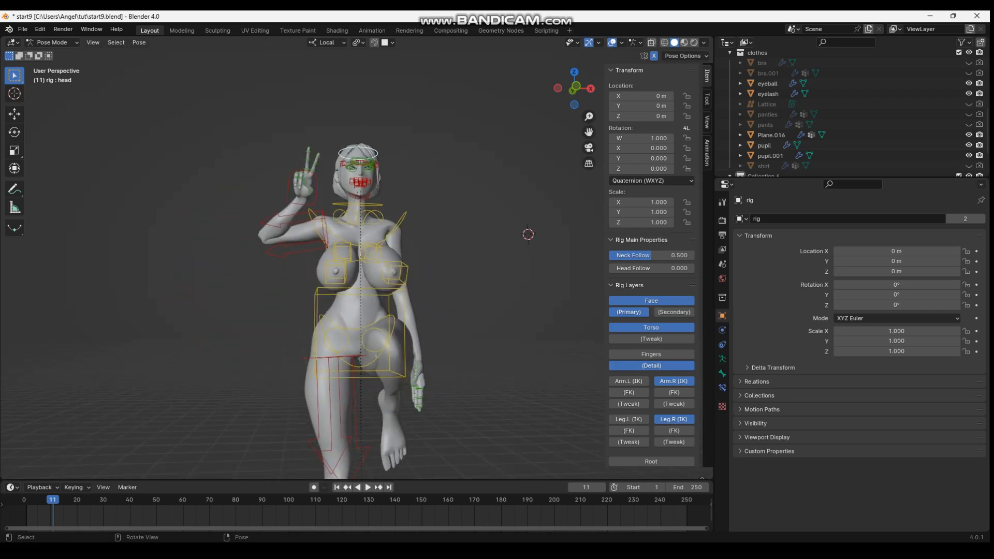
middle_drag(527, 234, 537, 229)
click(367, 218)
key(g)
click(374, 209)
key(ctrl+z)
key(r)
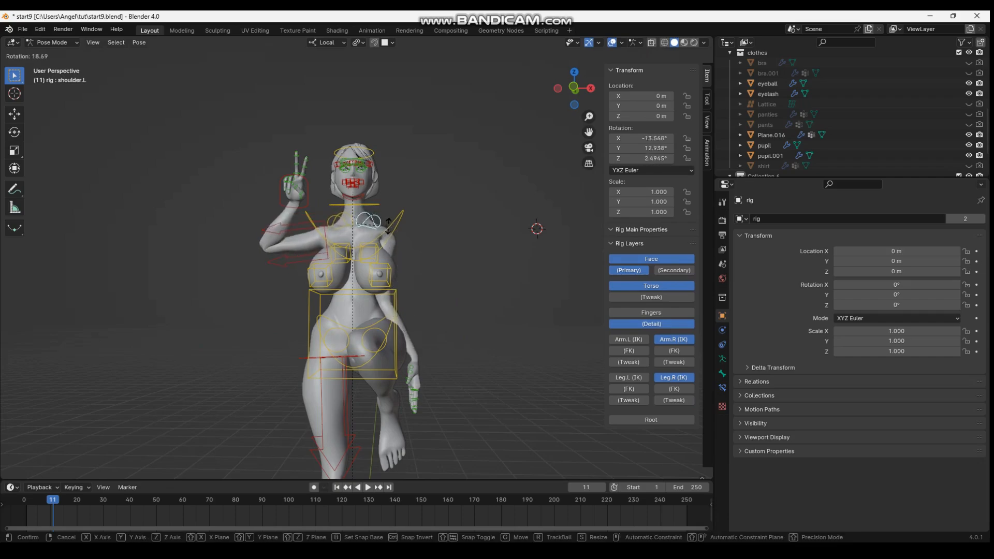